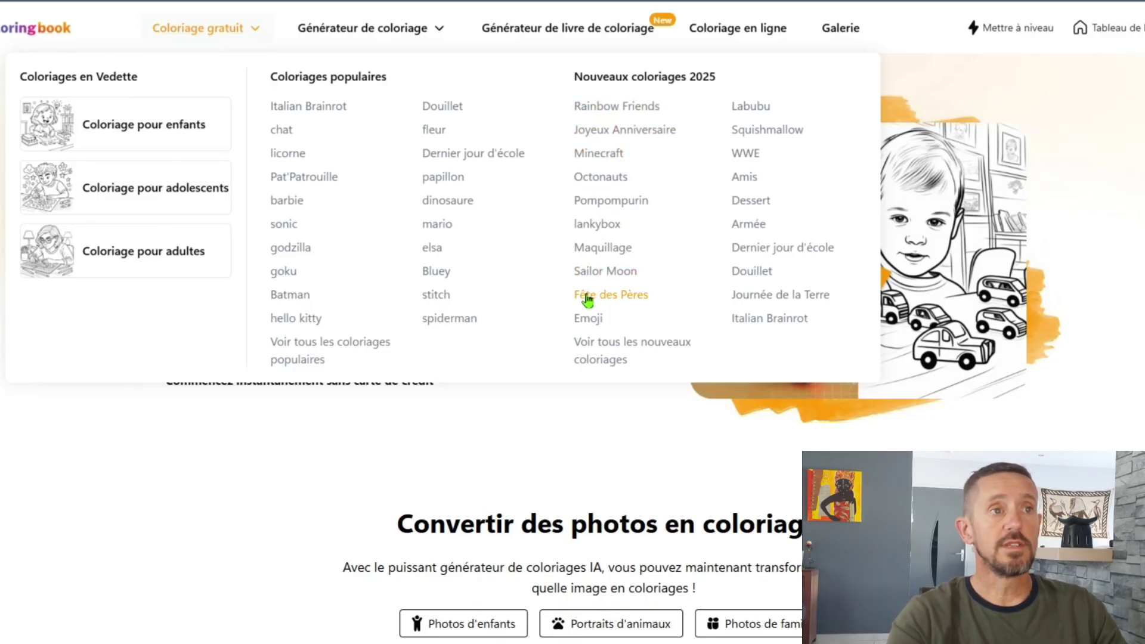
- View the free Fête des Pères coloring pages and open the text-to-coloring-page converter
click(594, 297)
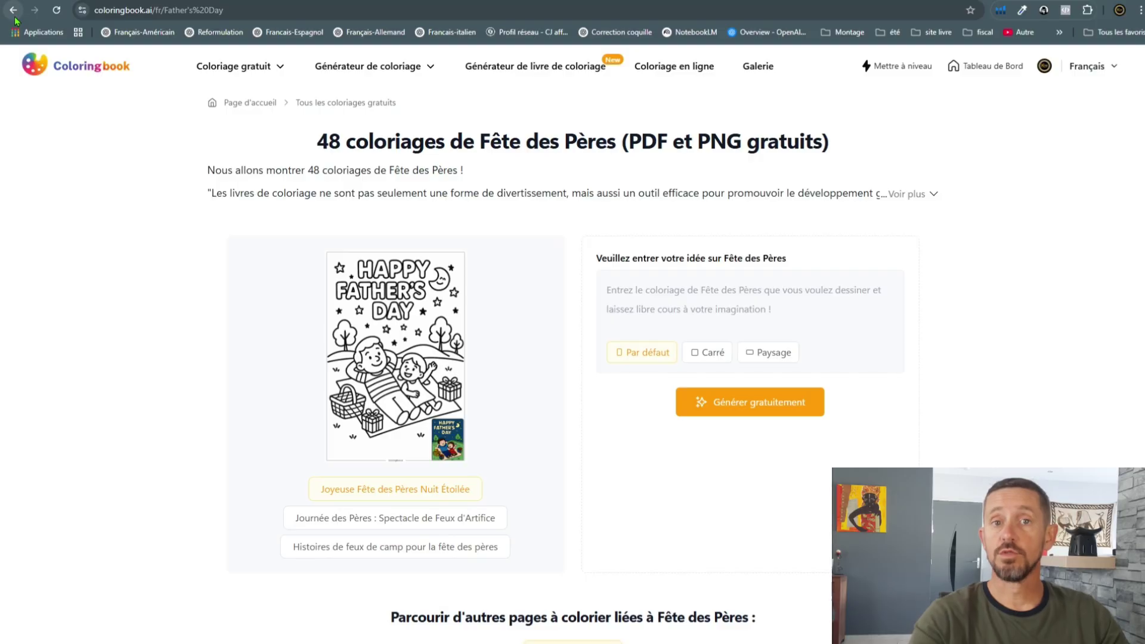
mouse_move(348, 69)
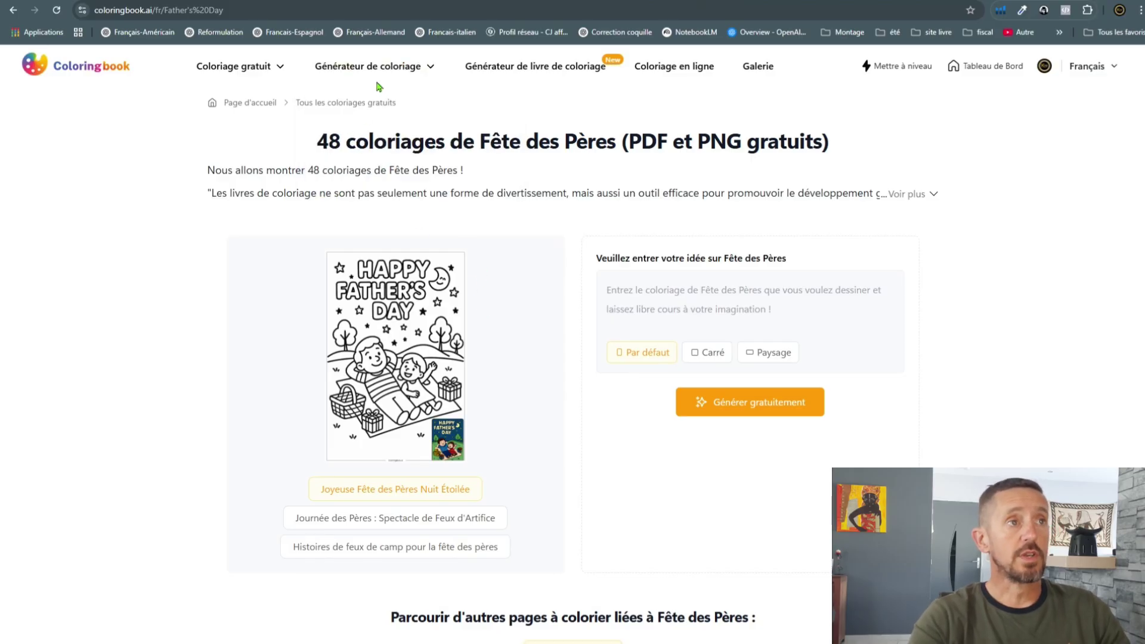
mouse_move(387, 70)
click(420, 172)
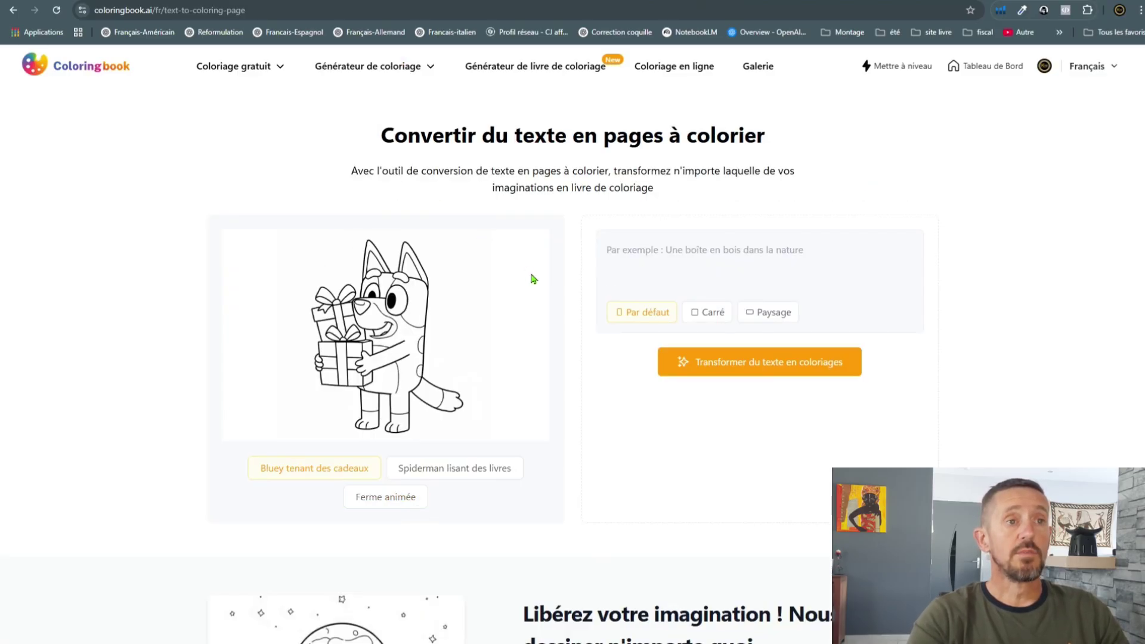
- Examine the text converter's page, including the prompt optimizer examples for the Tout-petit, Enfants, Adolescents and Adultes difficulty levels
scroll(533, 279, down, 8)
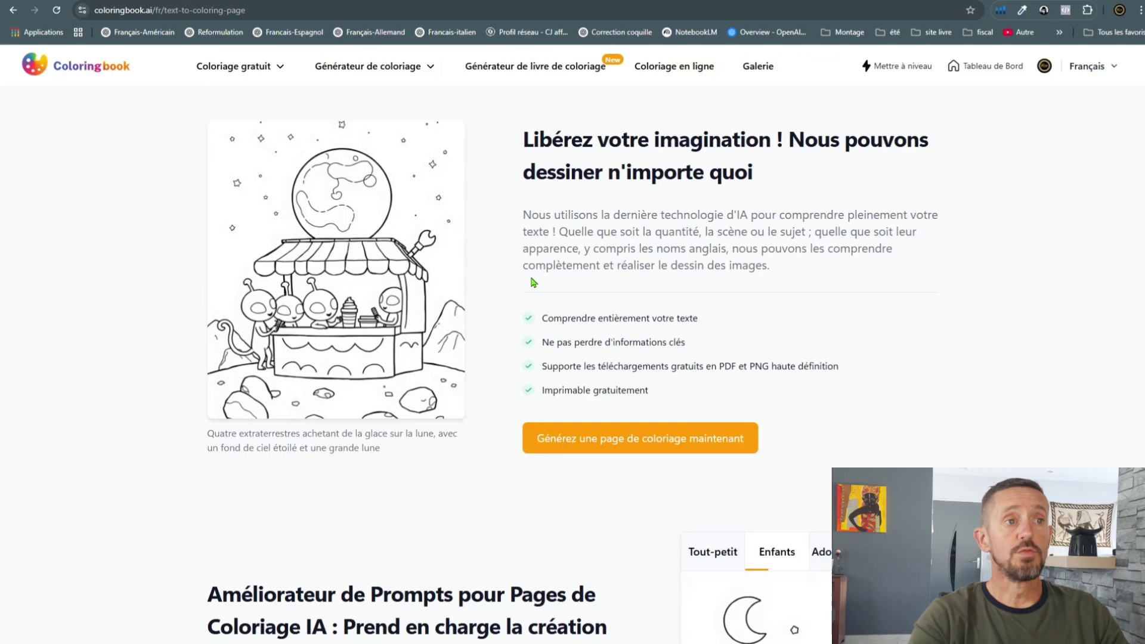
scroll(533, 282, up, 8)
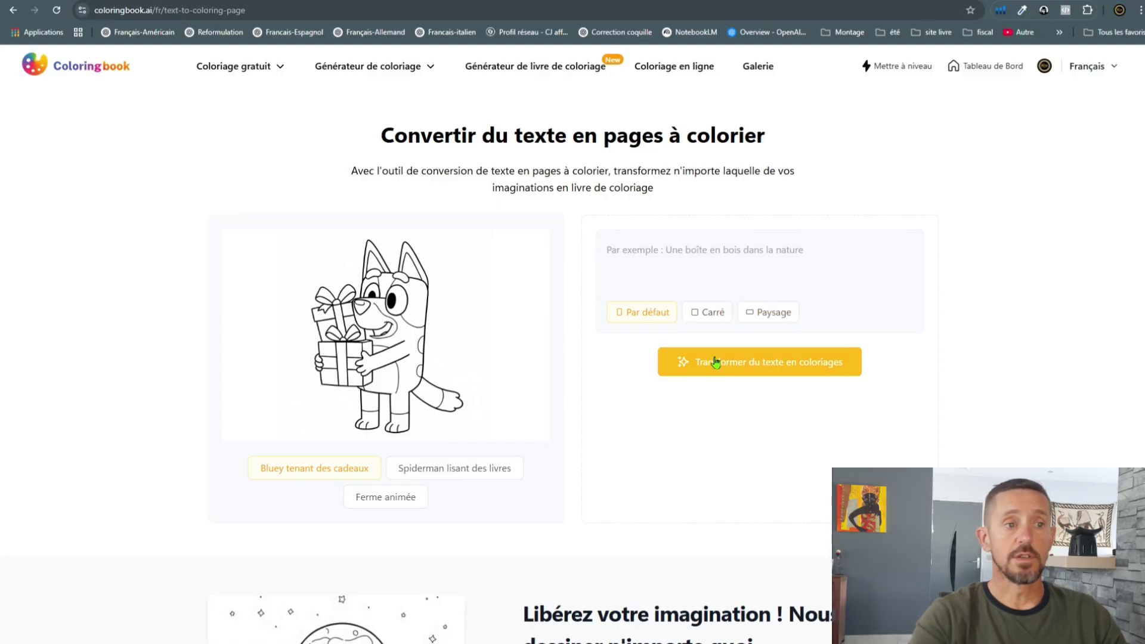
scroll(573, 404, down, 8)
scroll(571, 404, down, 5)
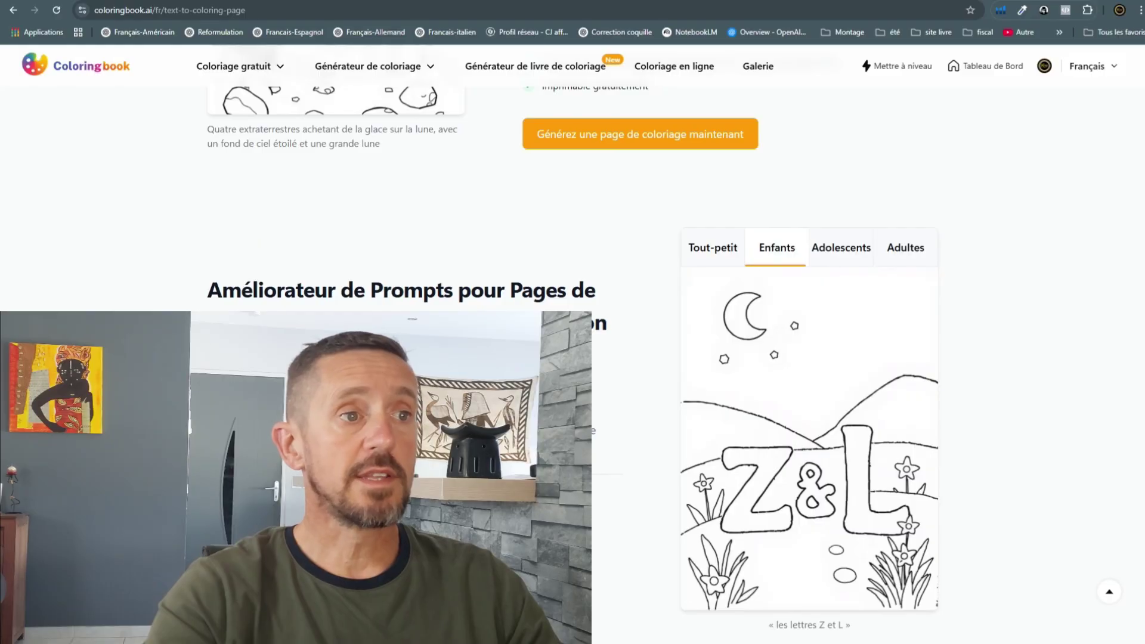
click(705, 244)
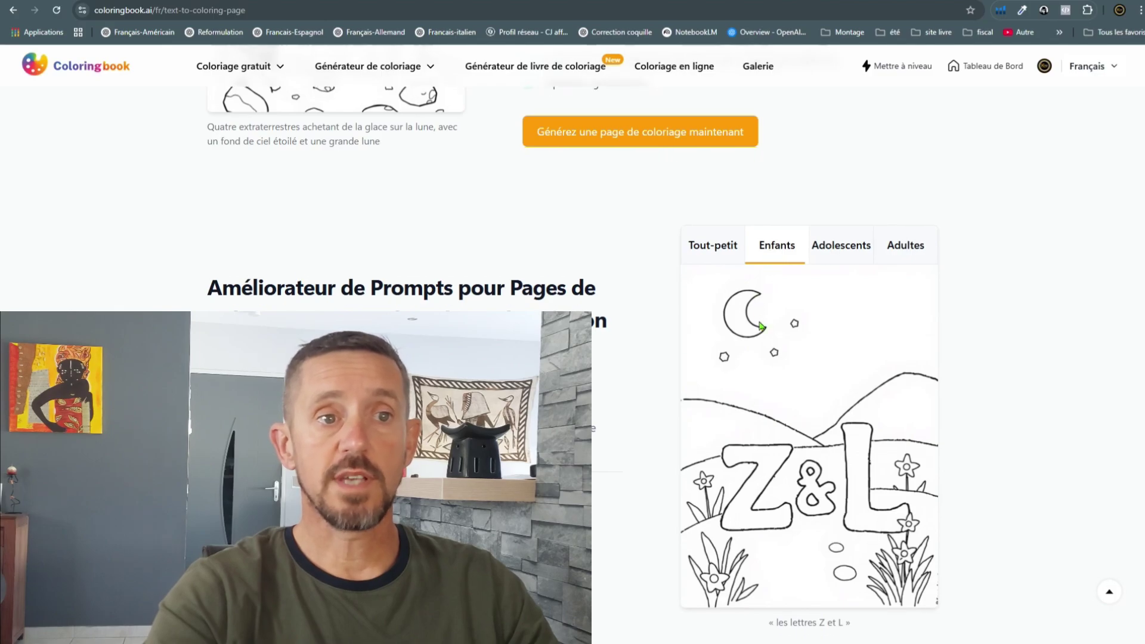
scroll(776, 254, down, 1)
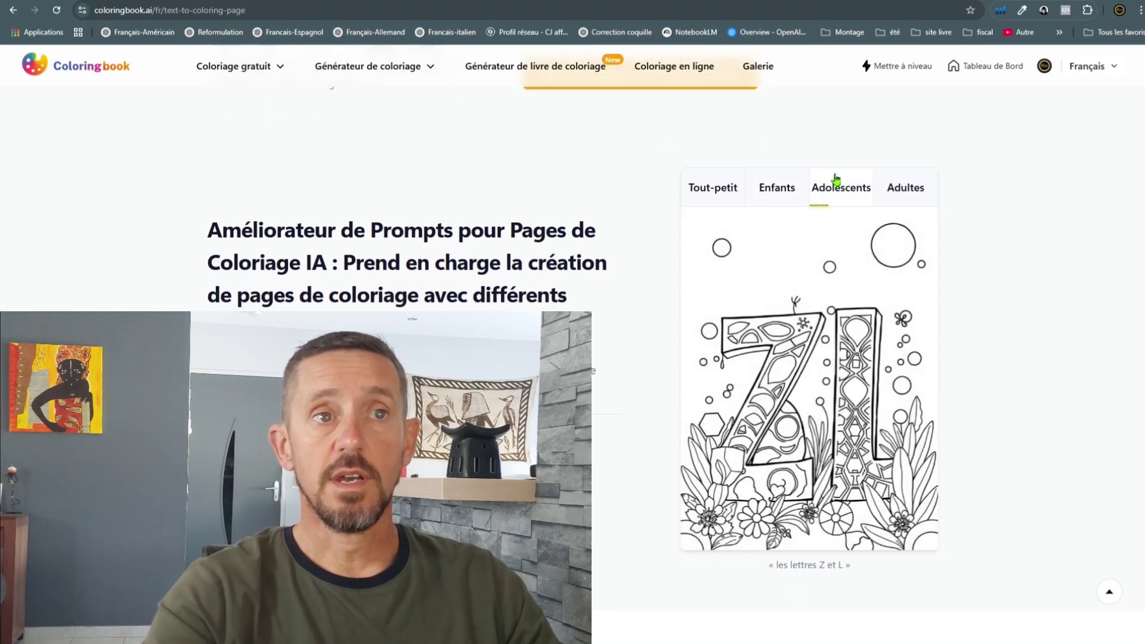
click(915, 192)
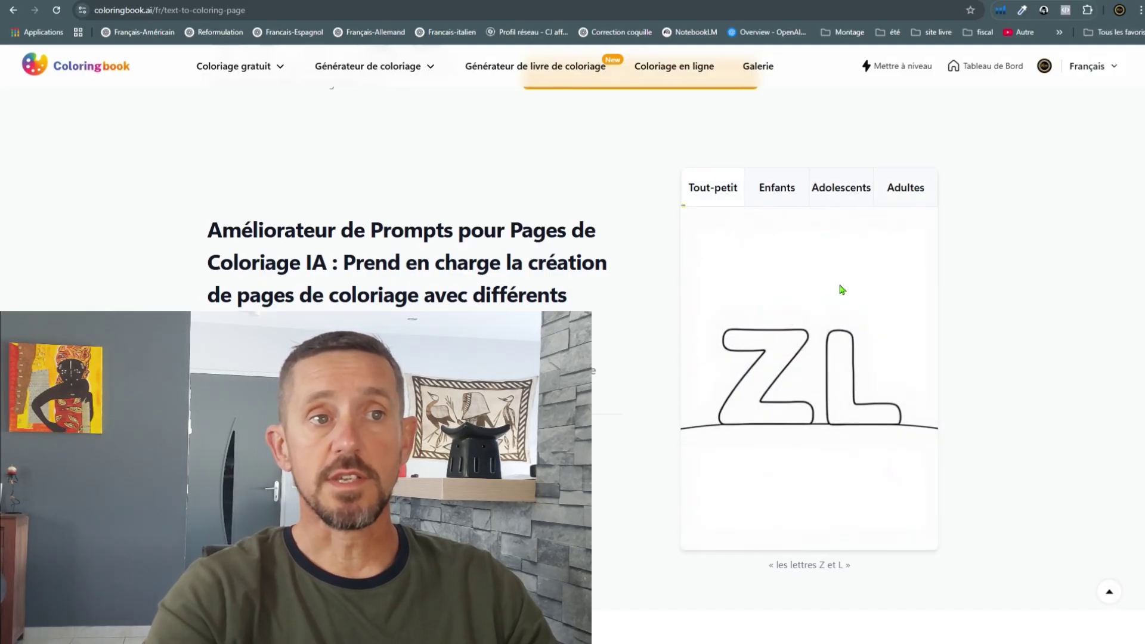
click(911, 187)
scroll(888, 233, down, 1)
scroll(878, 254, down, 1)
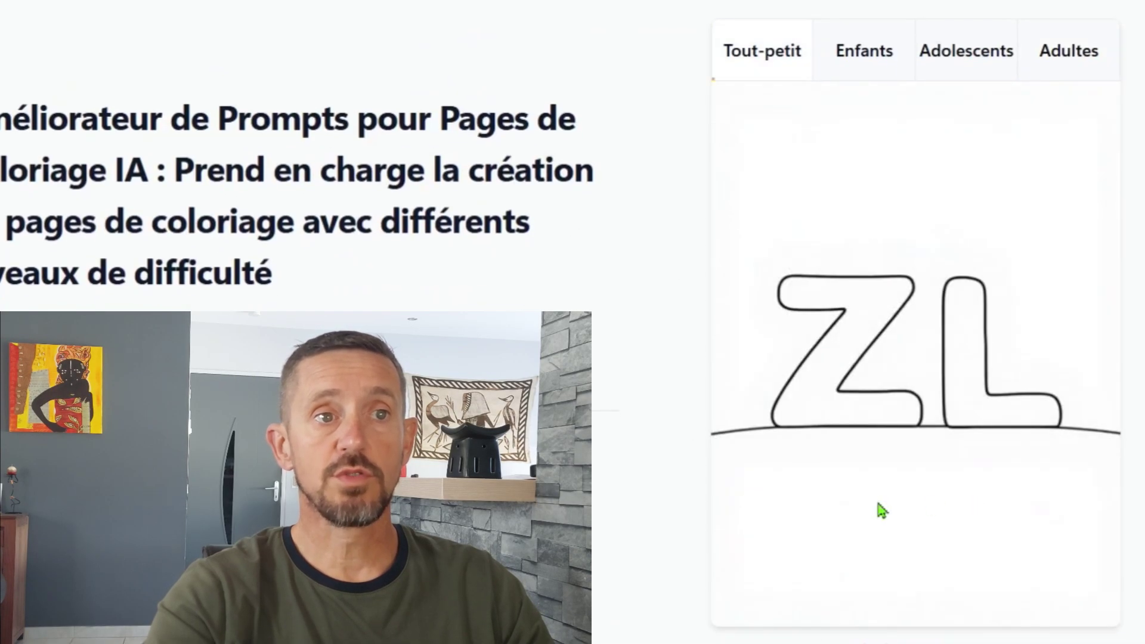
click(1040, 50)
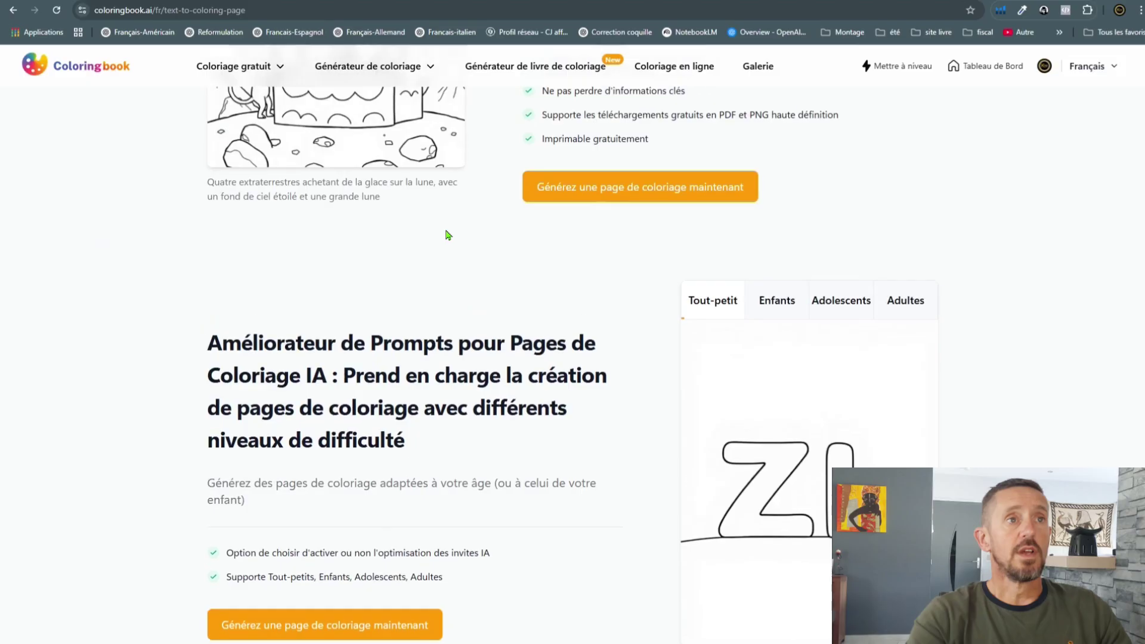
scroll(445, 239, up, 5)
scroll(465, 233, up, 3)
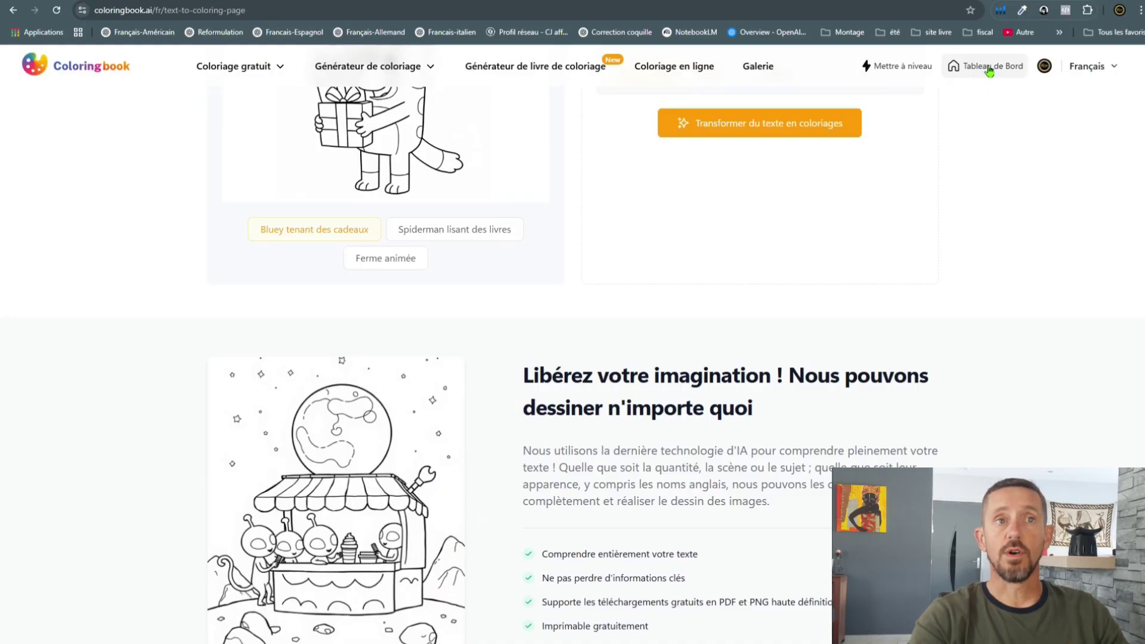
- Open the dashboard's text-to-coloring tool and enter the prompt "Un chat qui joue avec une pelote de laine dans un salon cosy"
click(990, 71)
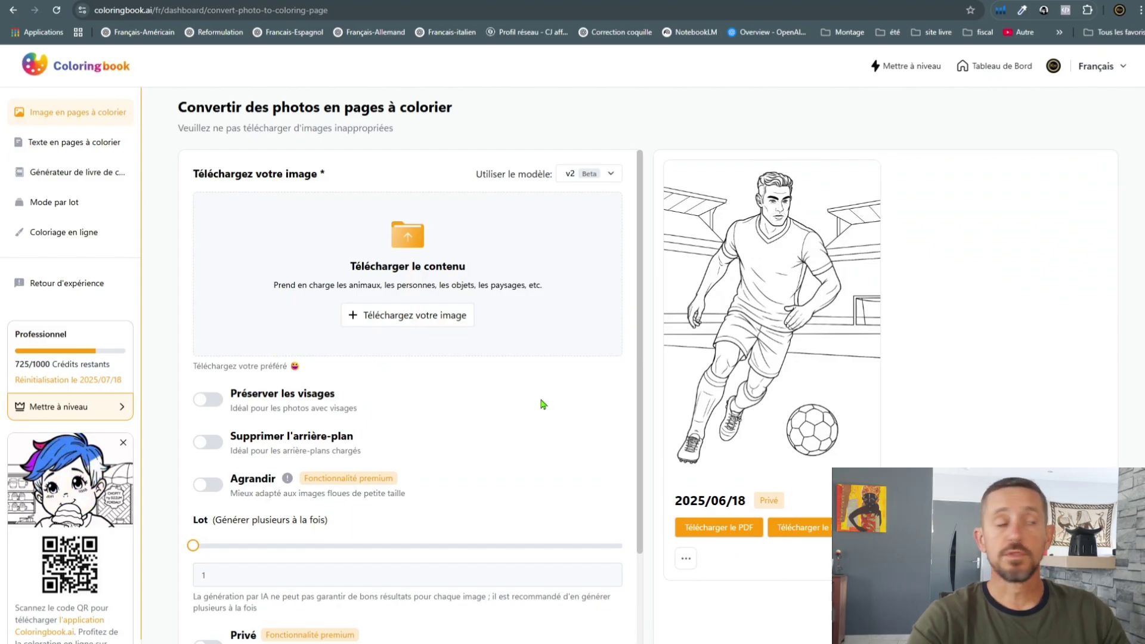
click(42, 147)
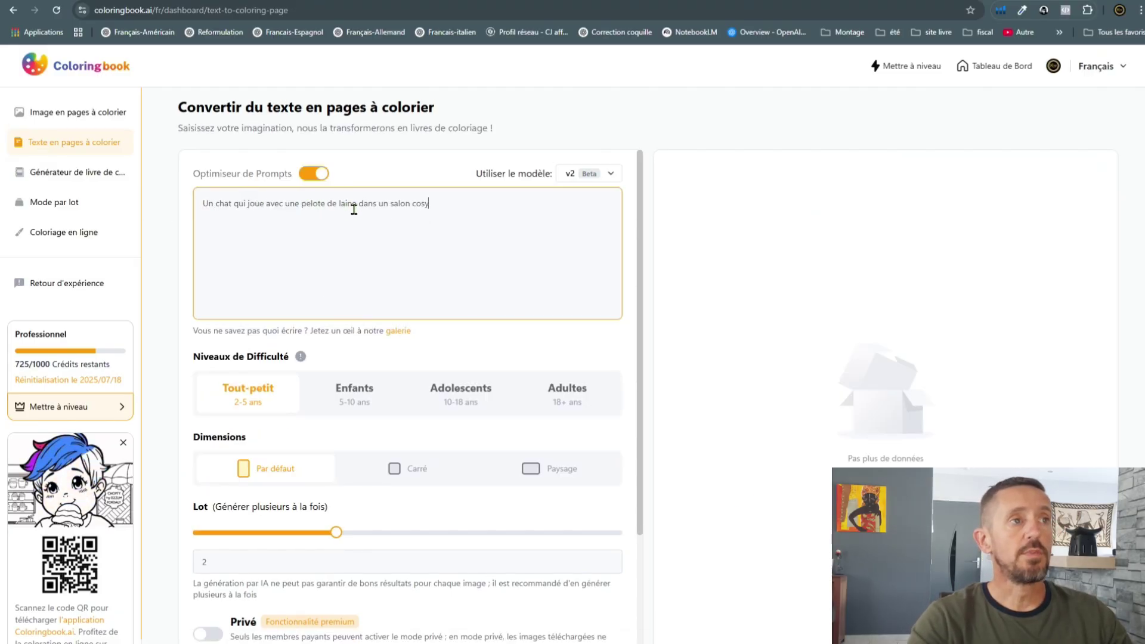
click(440, 209)
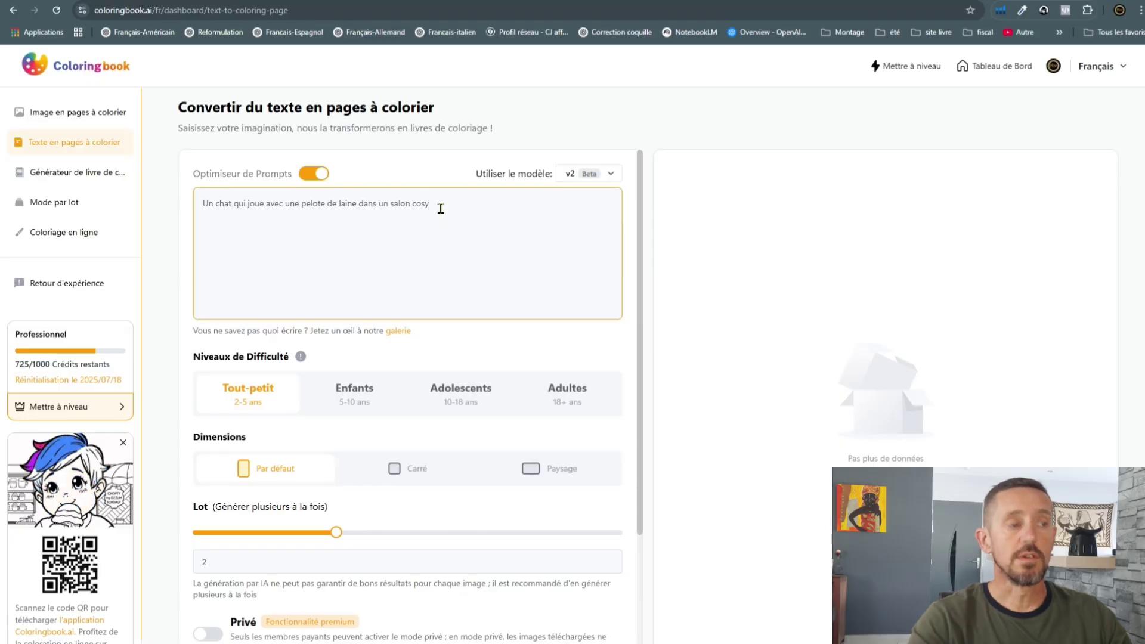
- Review the difficulty and dimension options and set the number of pages generated at once to 3
scroll(358, 268, down, 1)
mouse_move(309, 303)
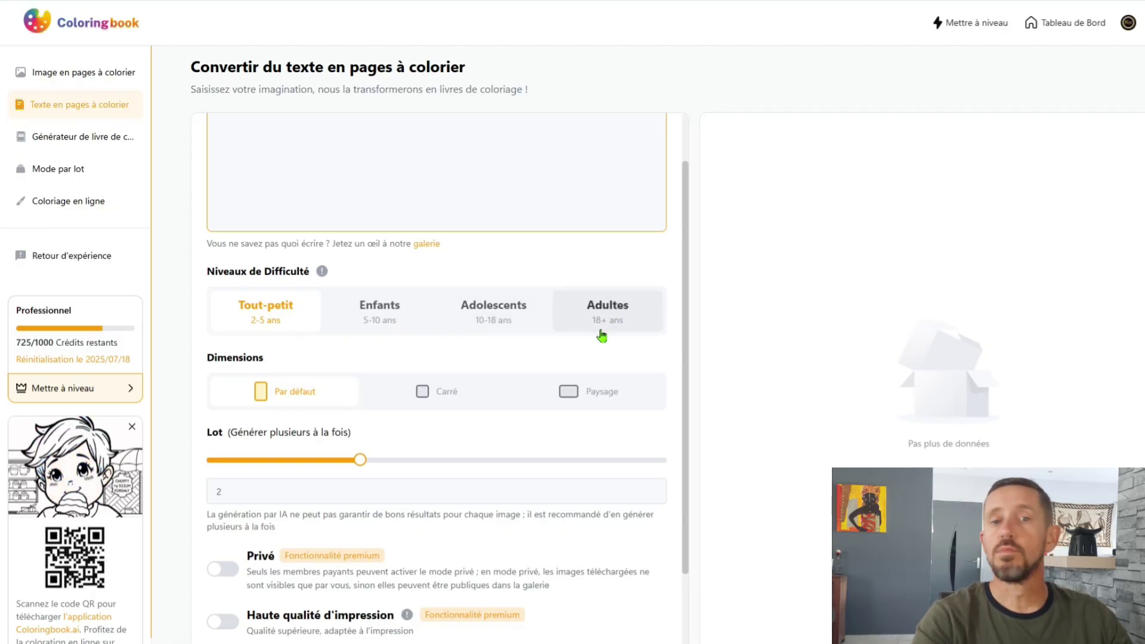
scroll(477, 296, up, 1)
scroll(477, 297, up, 2)
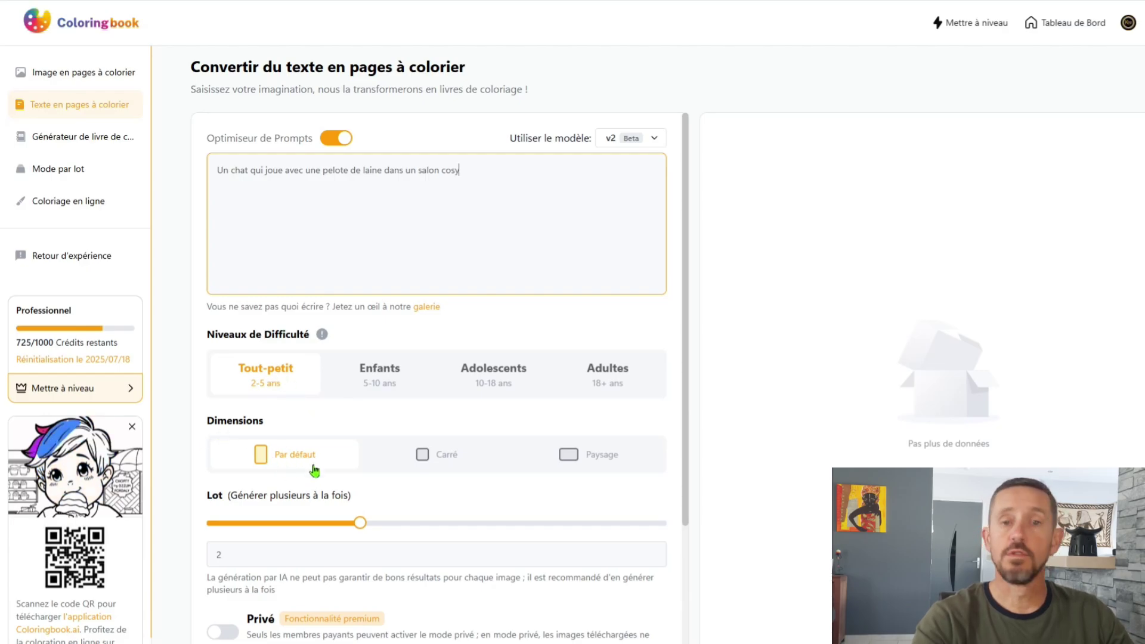
scroll(314, 469, down, 2)
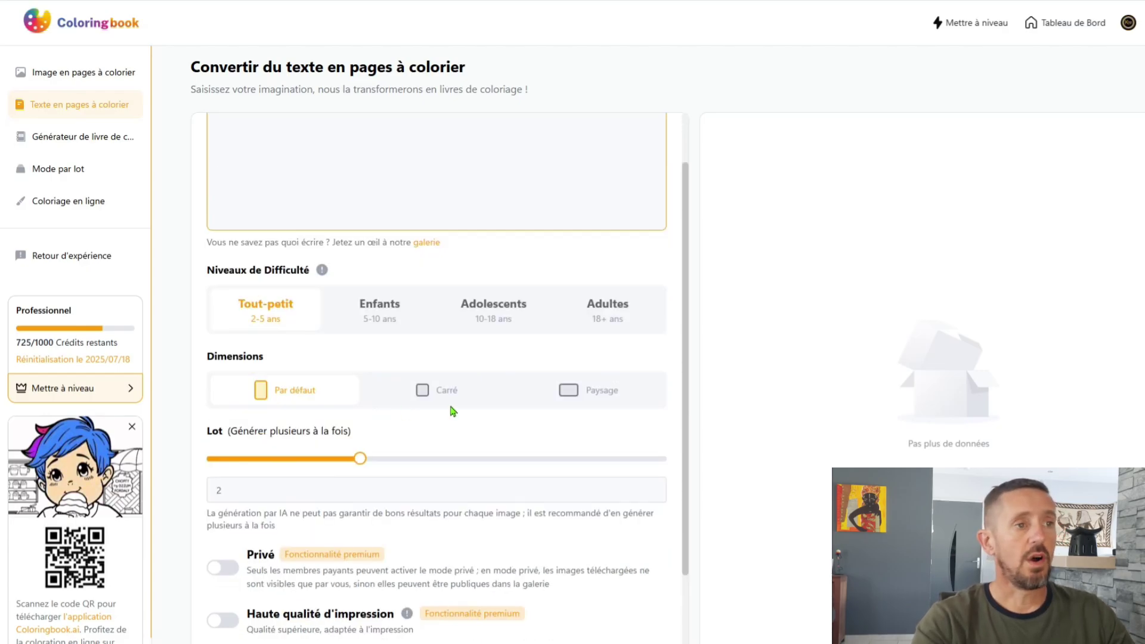
scroll(426, 433, down, 1)
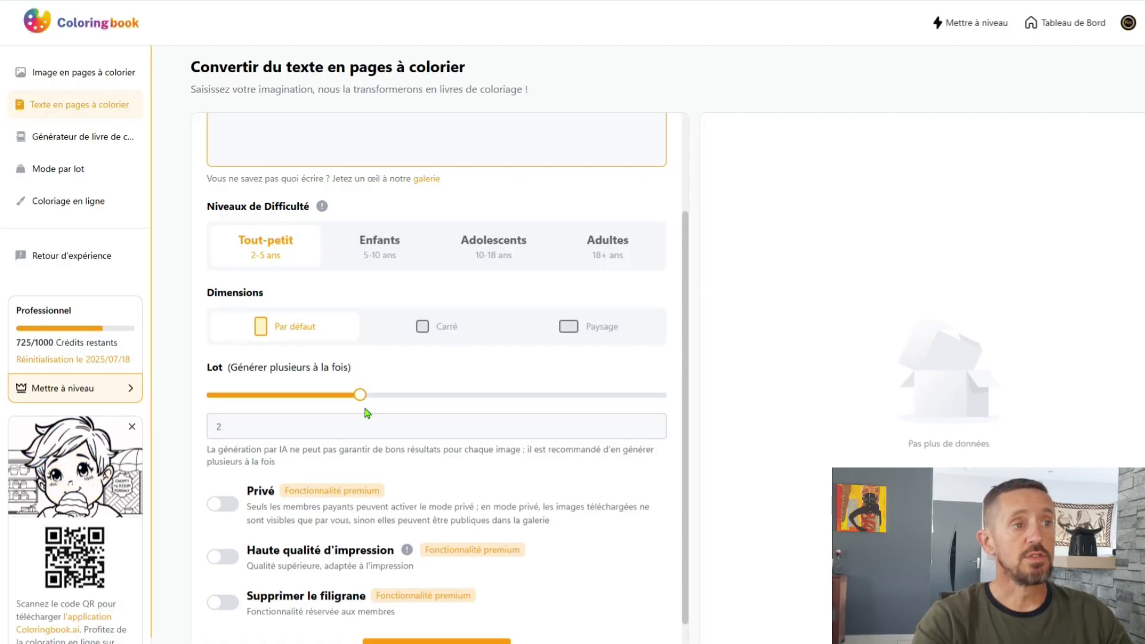
click(508, 394)
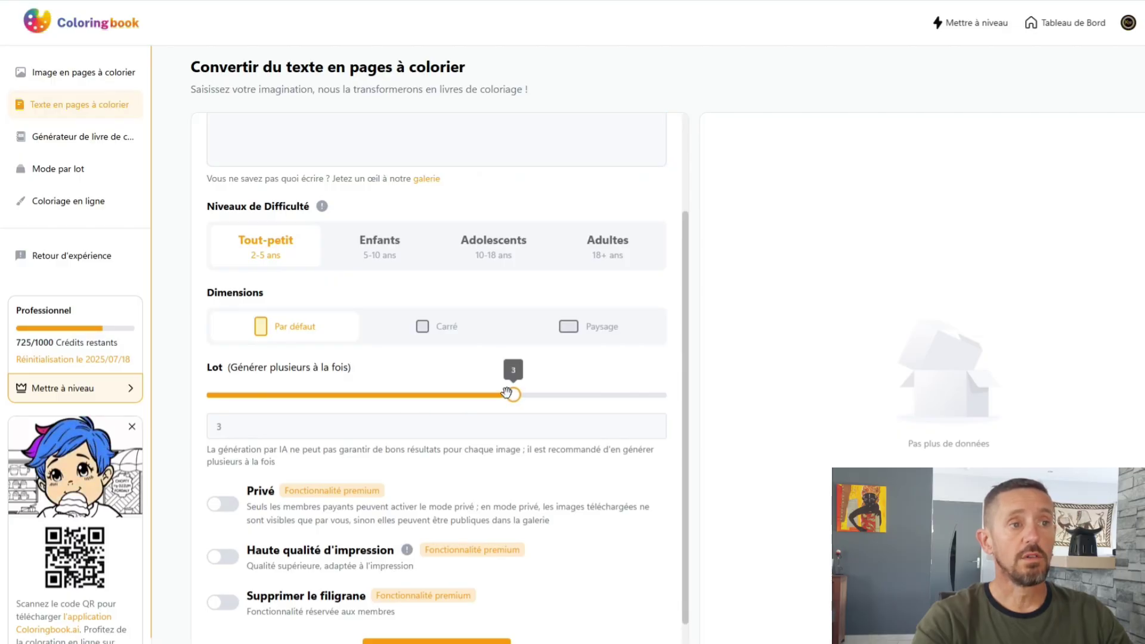
click(353, 395)
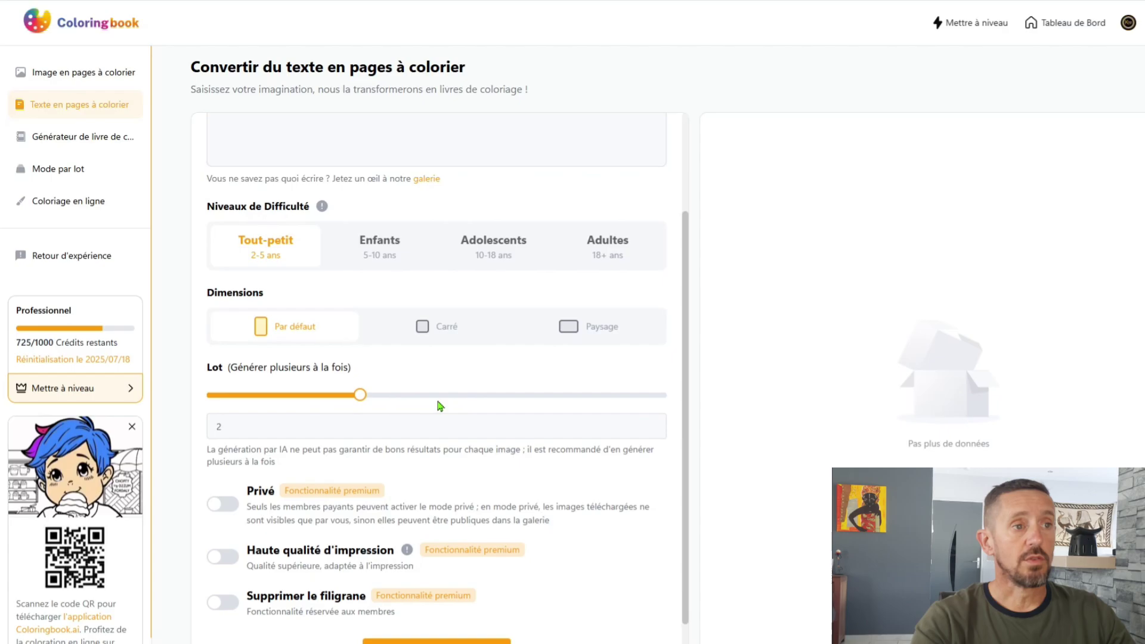
drag(360, 394, 503, 392)
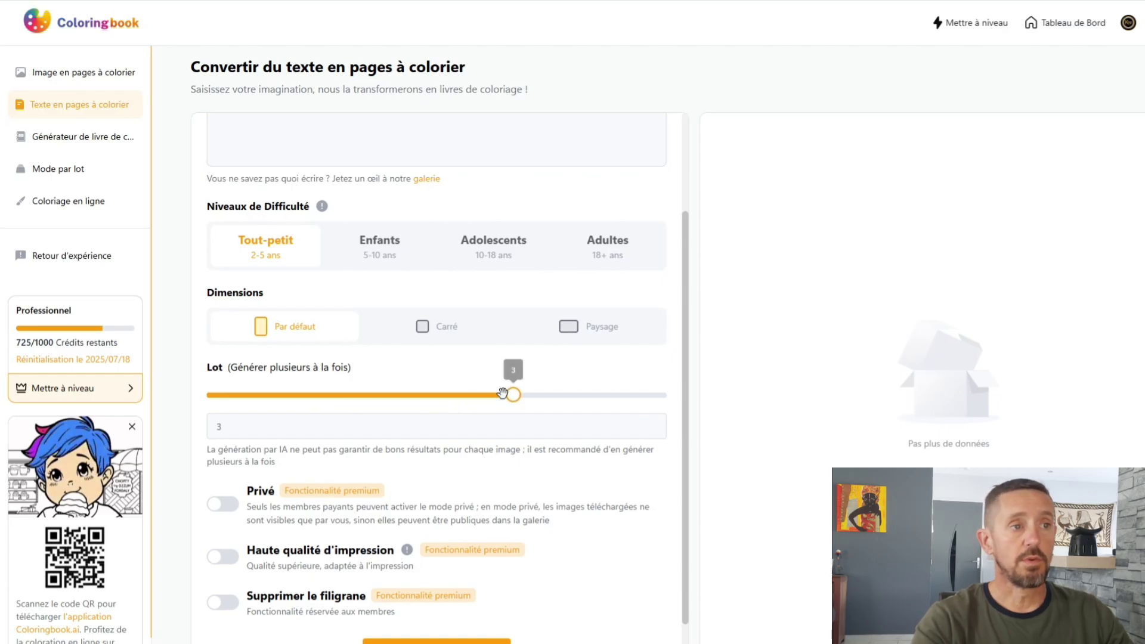
- Enable Privé, Haute qualité d'impression and Supprimer le filigrane, and generate the cat coloring pages
scroll(330, 475, down, 1)
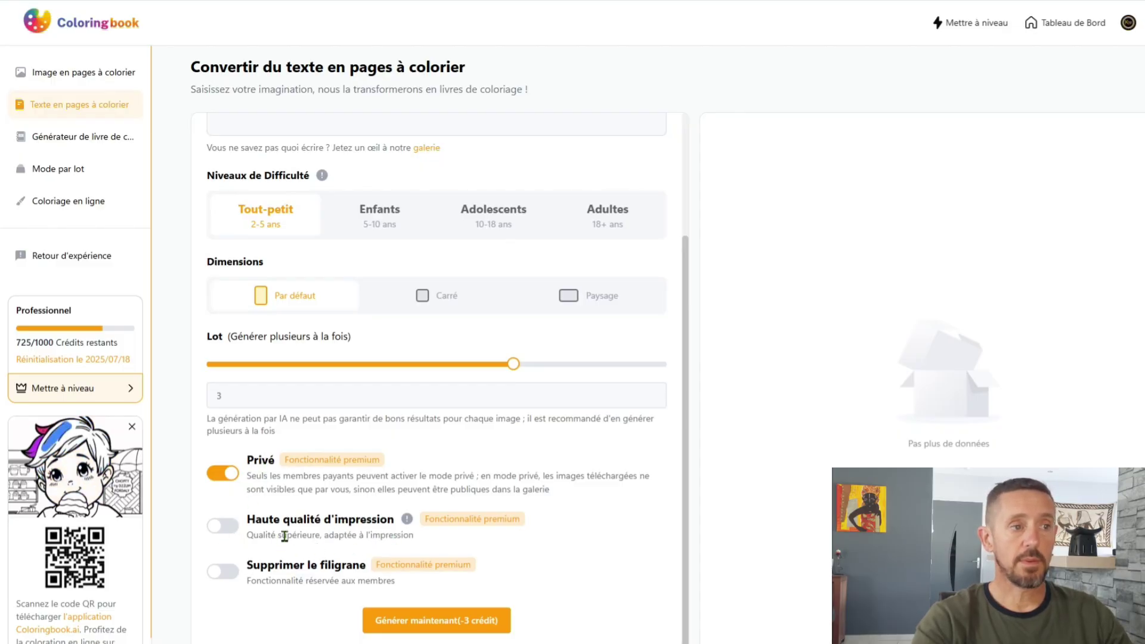
click(225, 527)
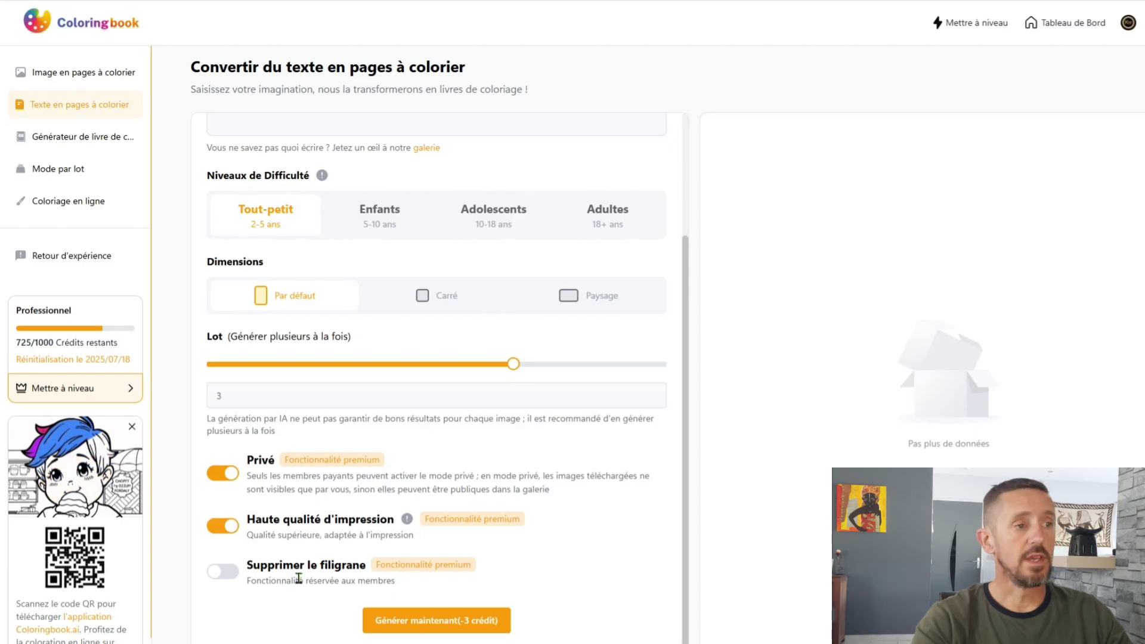
click(226, 572)
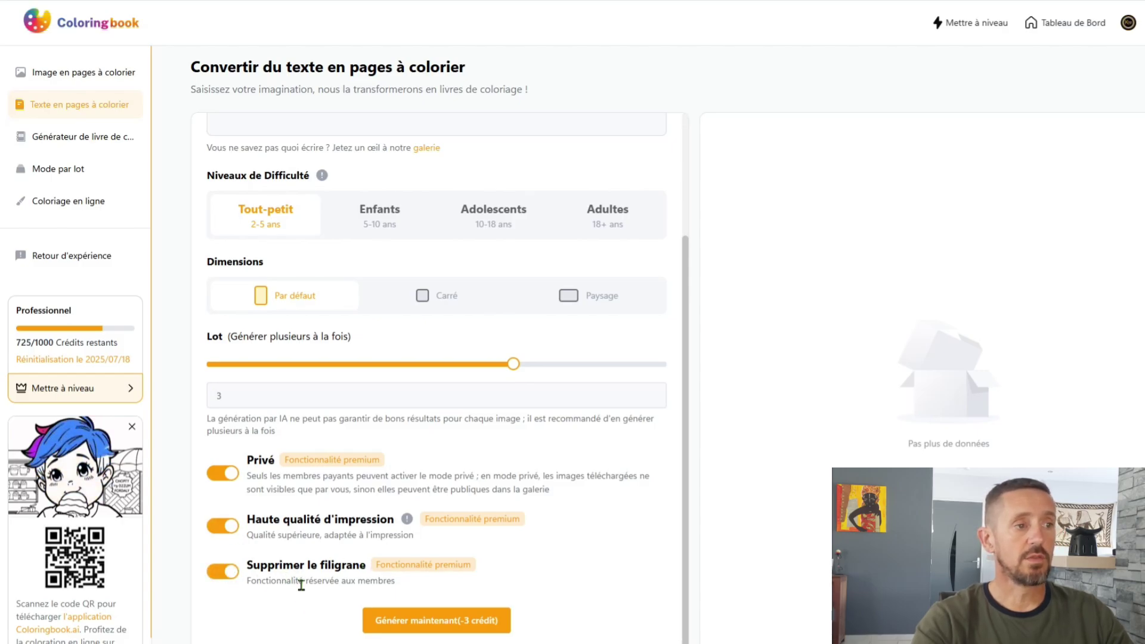
click(379, 614)
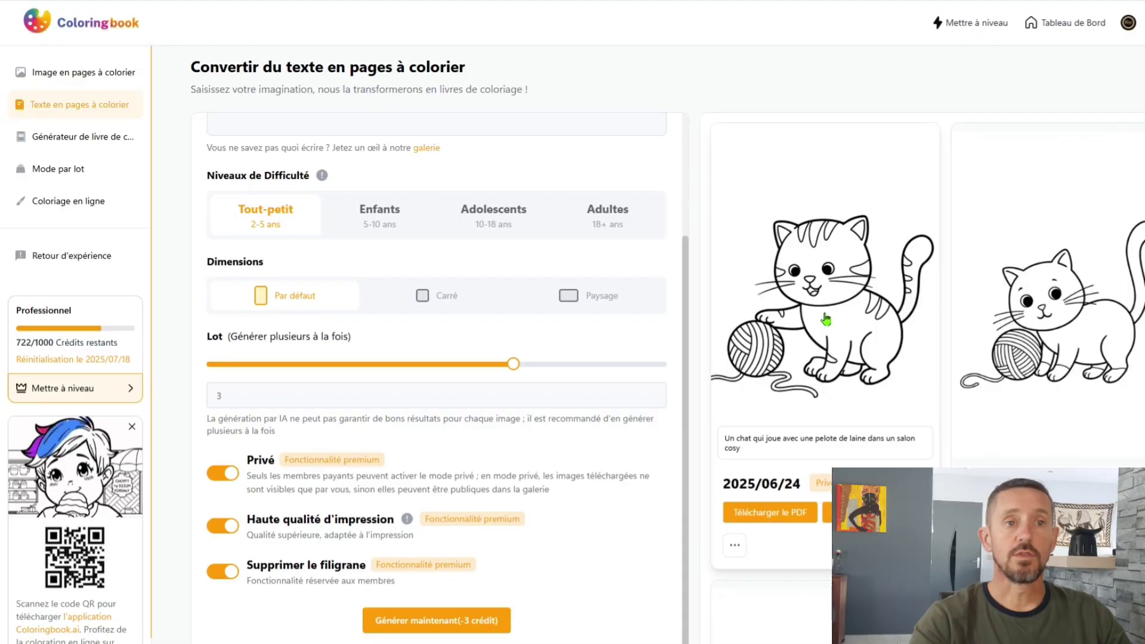
- Open the first generated picture, the striped cat with the yarn ball, for online coloring
scroll(826, 319, down, 2)
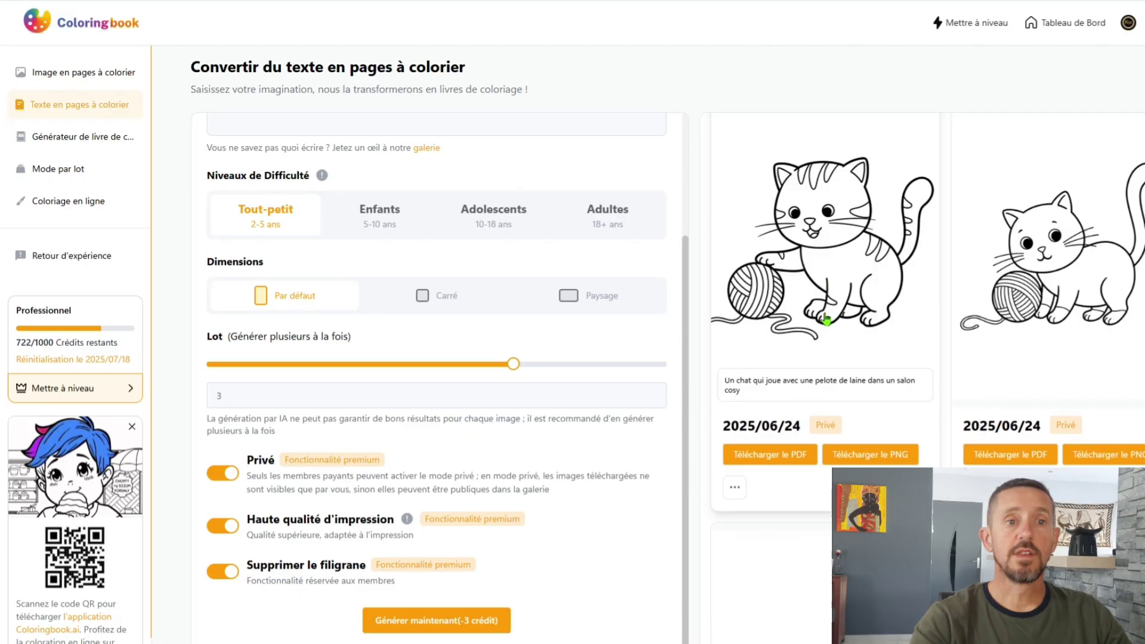
scroll(822, 280, up, 1)
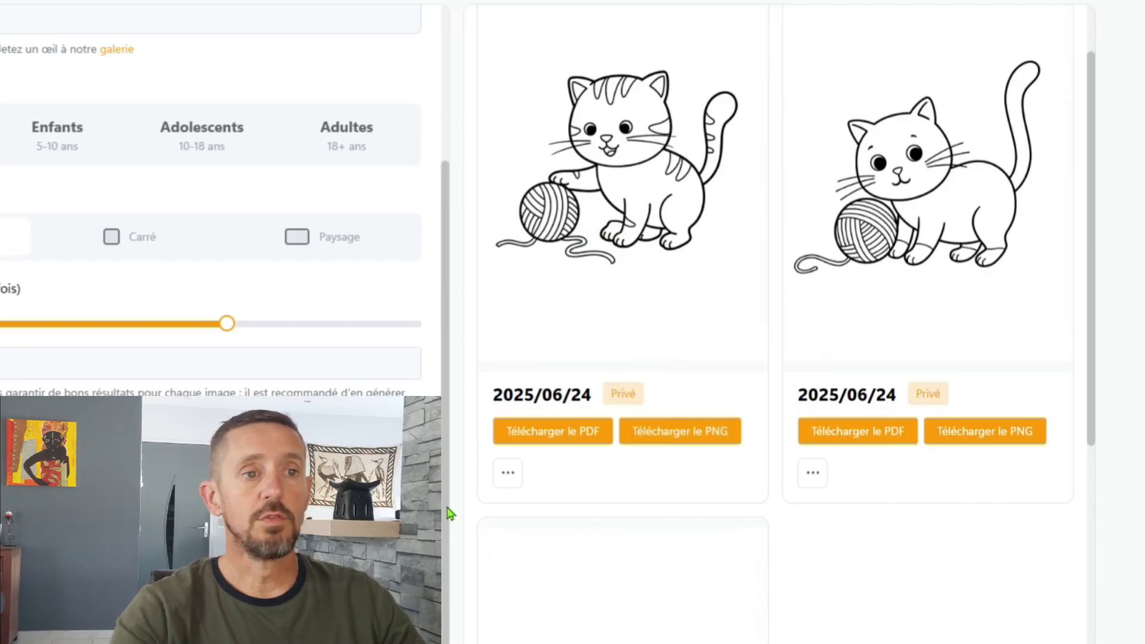
click(509, 477)
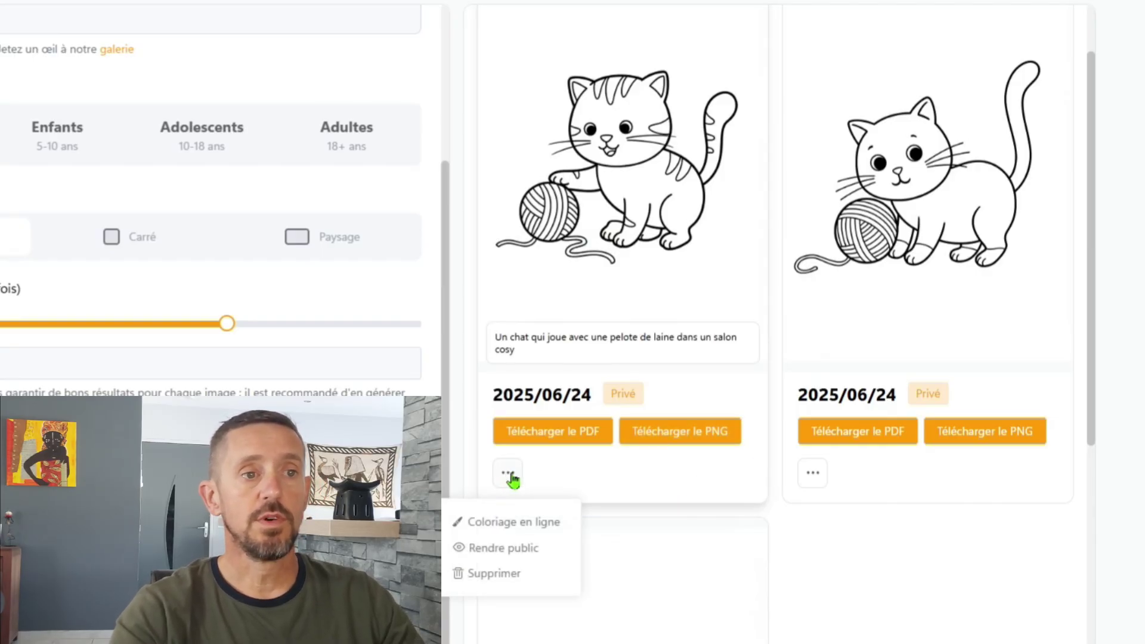
click(537, 523)
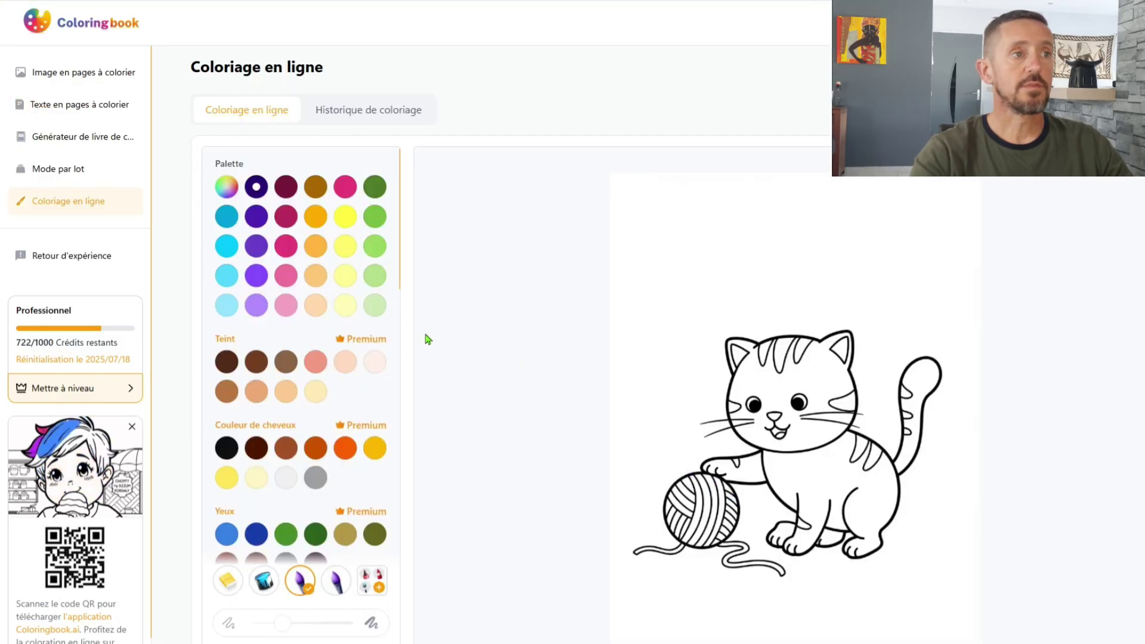
- Fill the cat's ears and tail stripes with a bright pink from the Lèvres colors using the paint bucket
scroll(384, 355, down, 2)
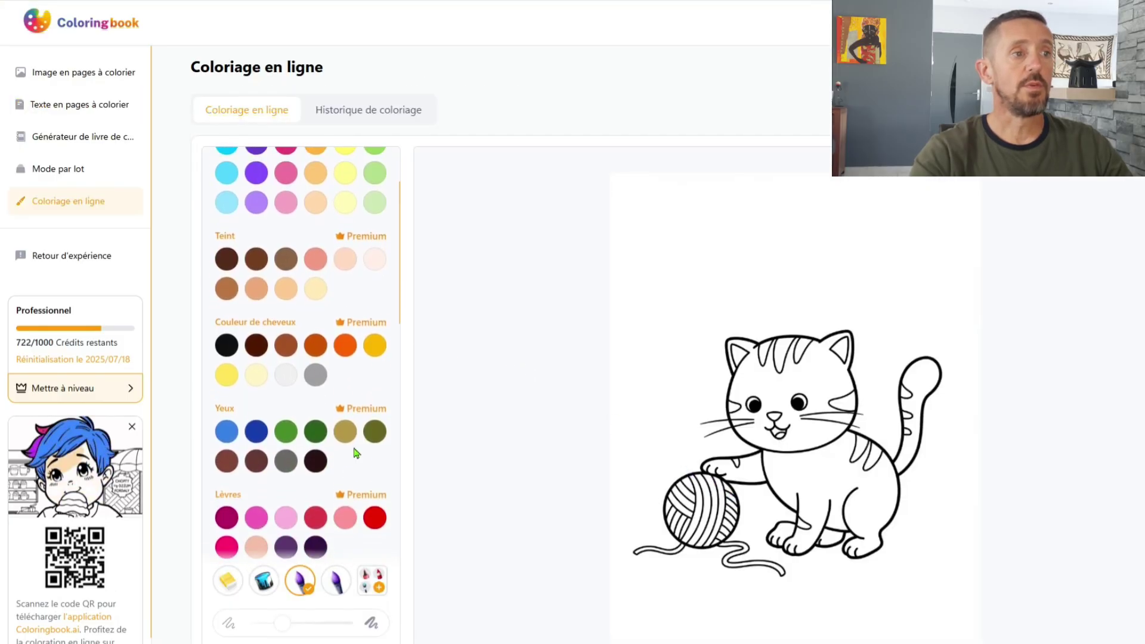
click(266, 583)
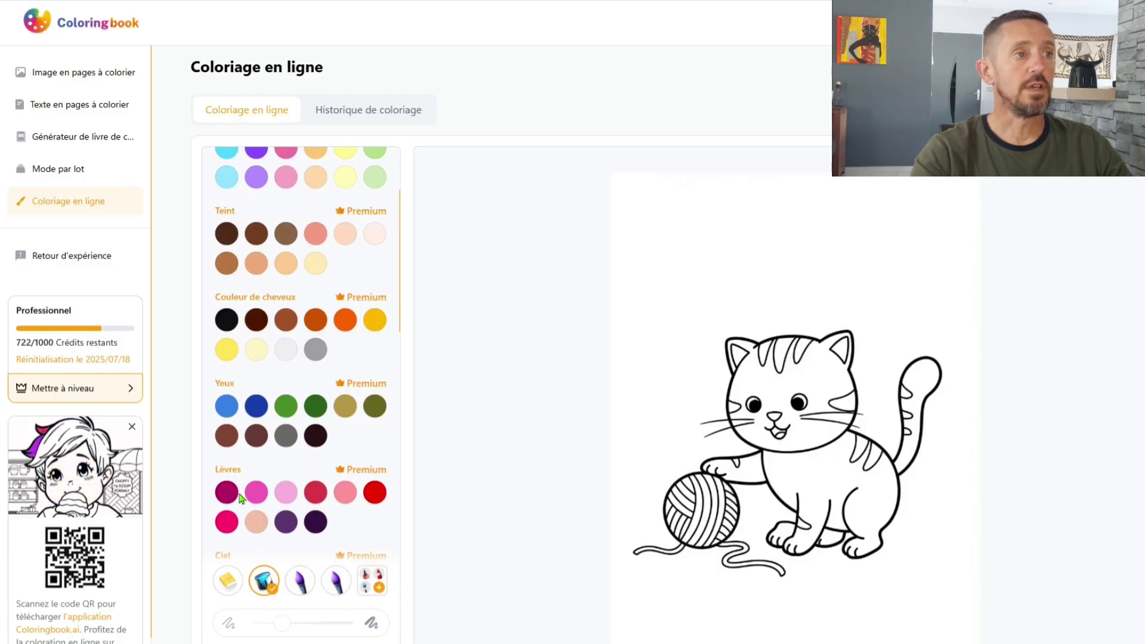
click(257, 492)
click(738, 353)
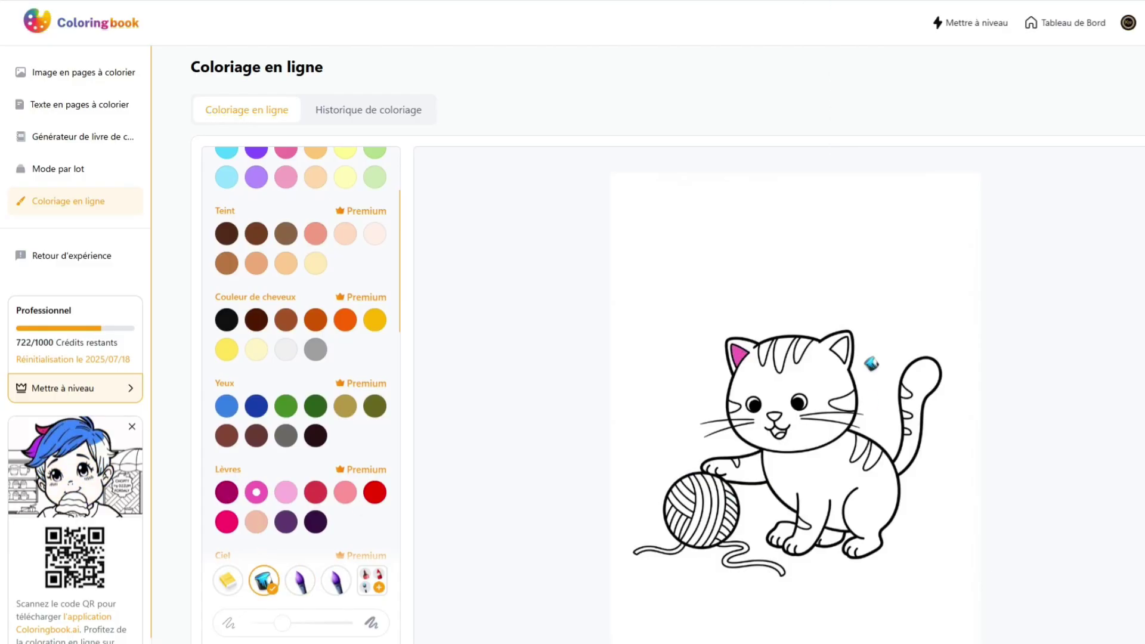
click(840, 350)
- Fill the cat's tail, head and body with golden yellow from the Couleur de cheveux colors
click(375, 319)
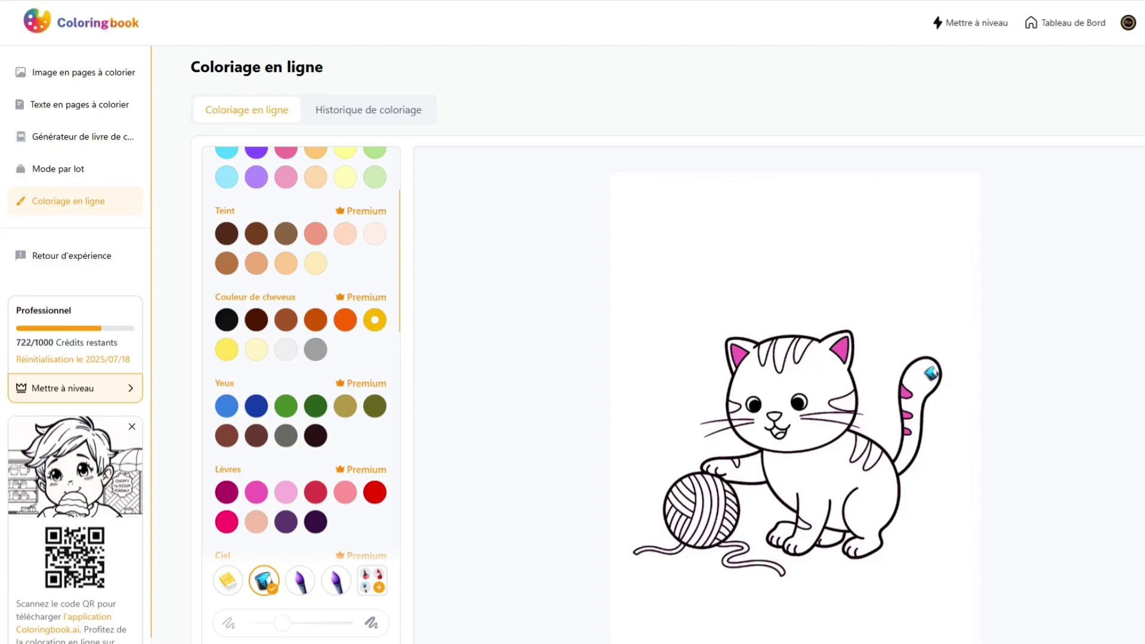
click(930, 378)
scroll(783, 396, down, 2)
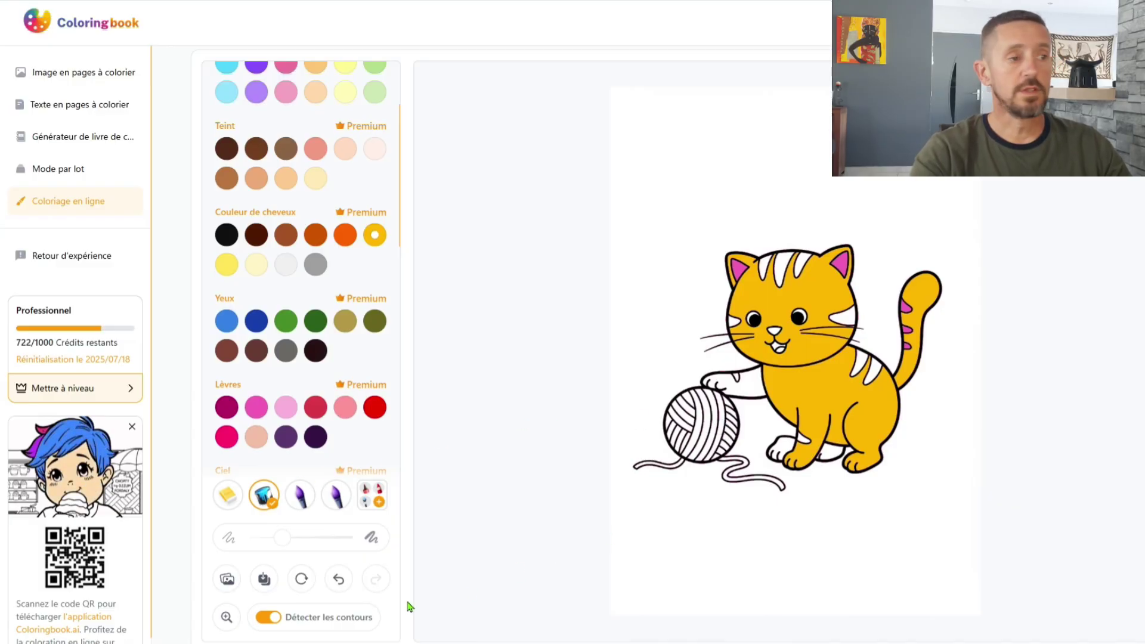
- Save the colored cat picture from the online coloring page
click(264, 582)
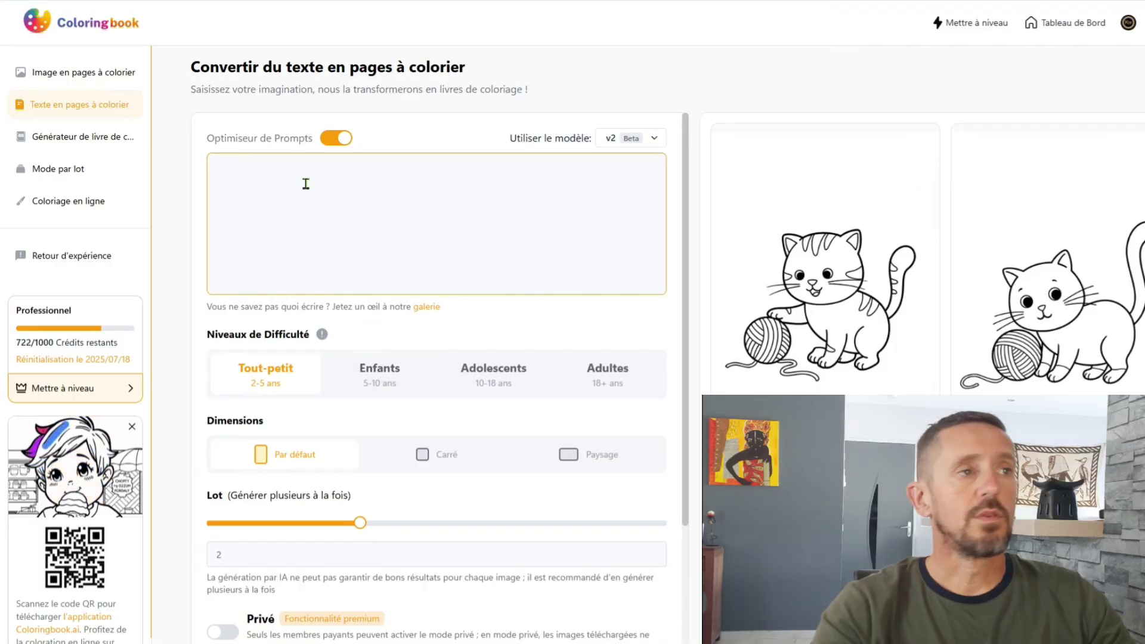
- Enter the prompt "Un chat qui joue avec une pelote de laine dans un salon cosy." for text conversion and view the available models
right_click(239, 171)
click(279, 300)
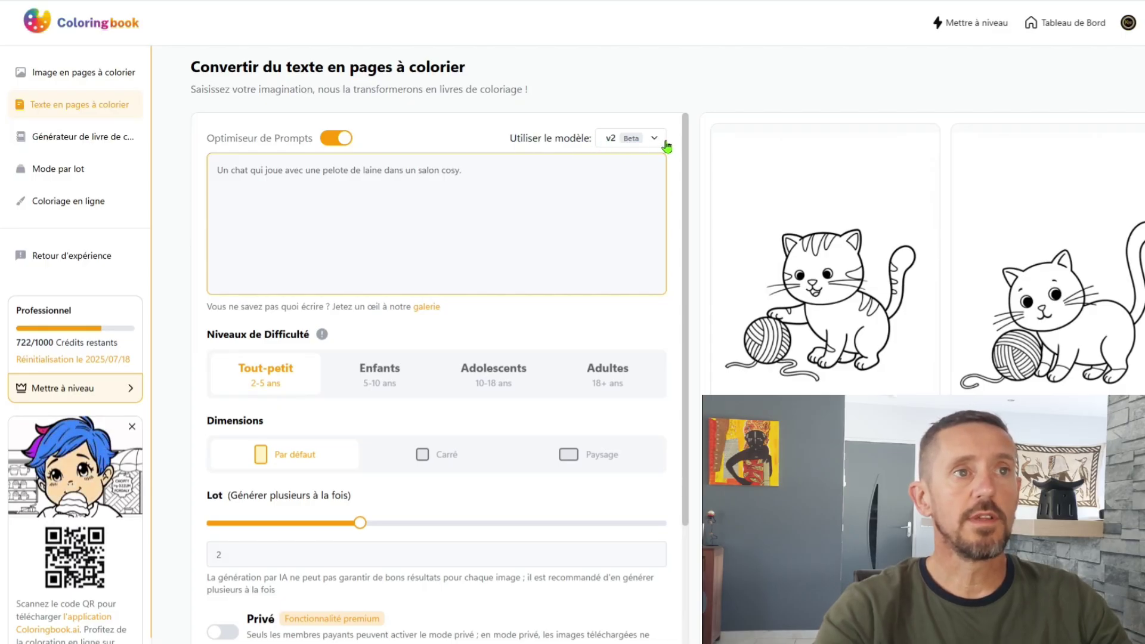
click(654, 138)
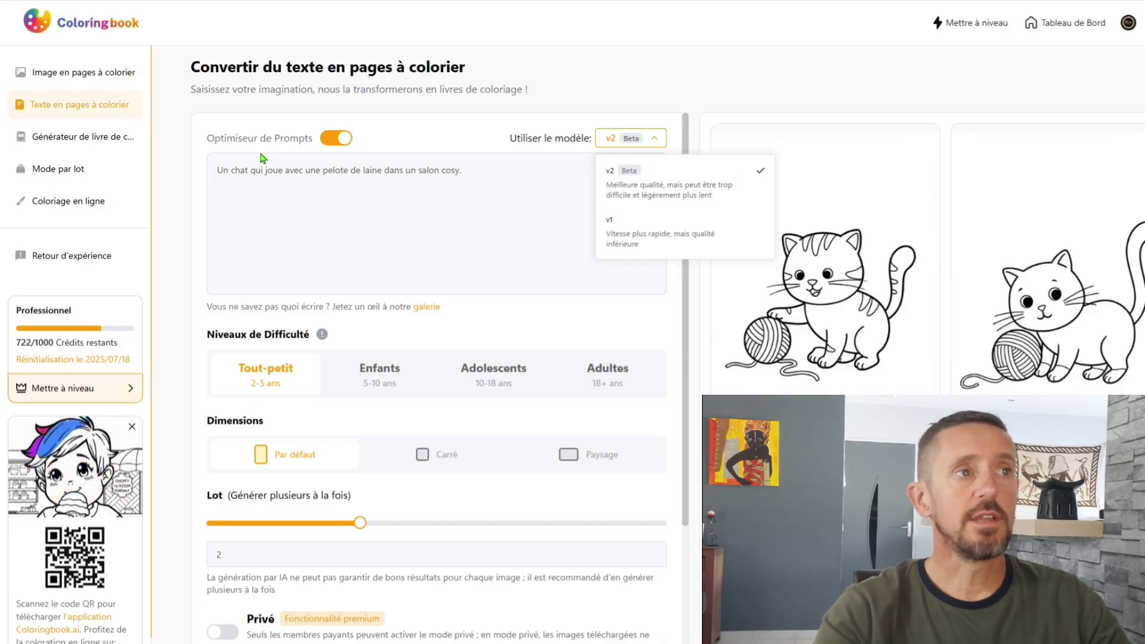
drag(335, 213, 339, 216)
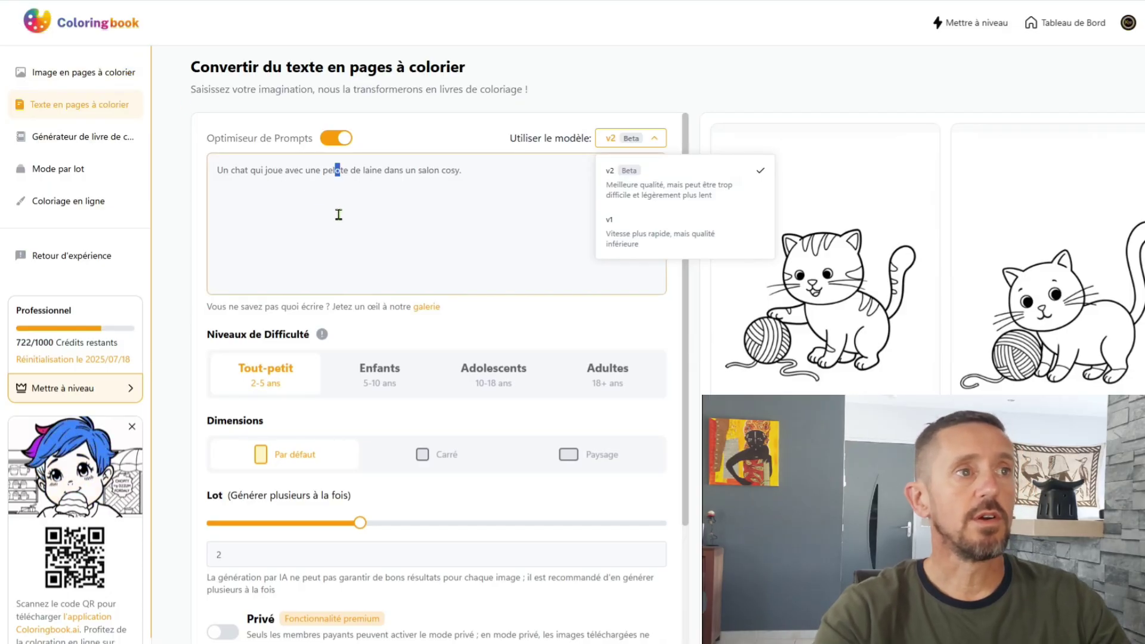
- Set the difficulty to Enfants 5-10 ans, enable Privé, Haute qualité d'impression and Supprimer le filigrane, and generate the cat pages
click(376, 384)
scroll(376, 386, down, 3)
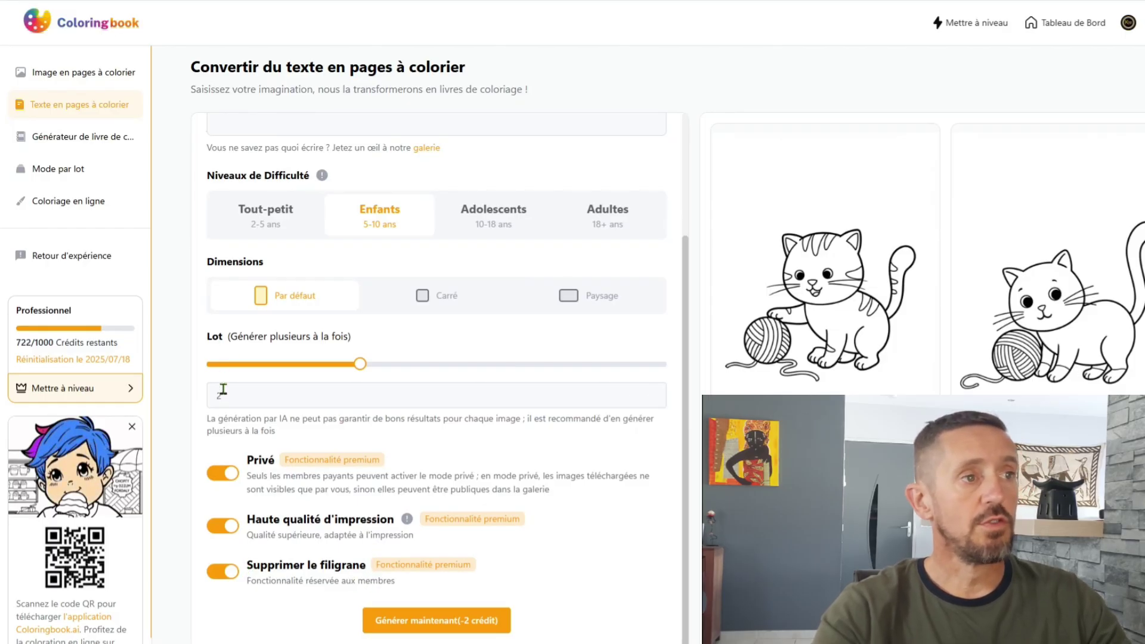
click(422, 622)
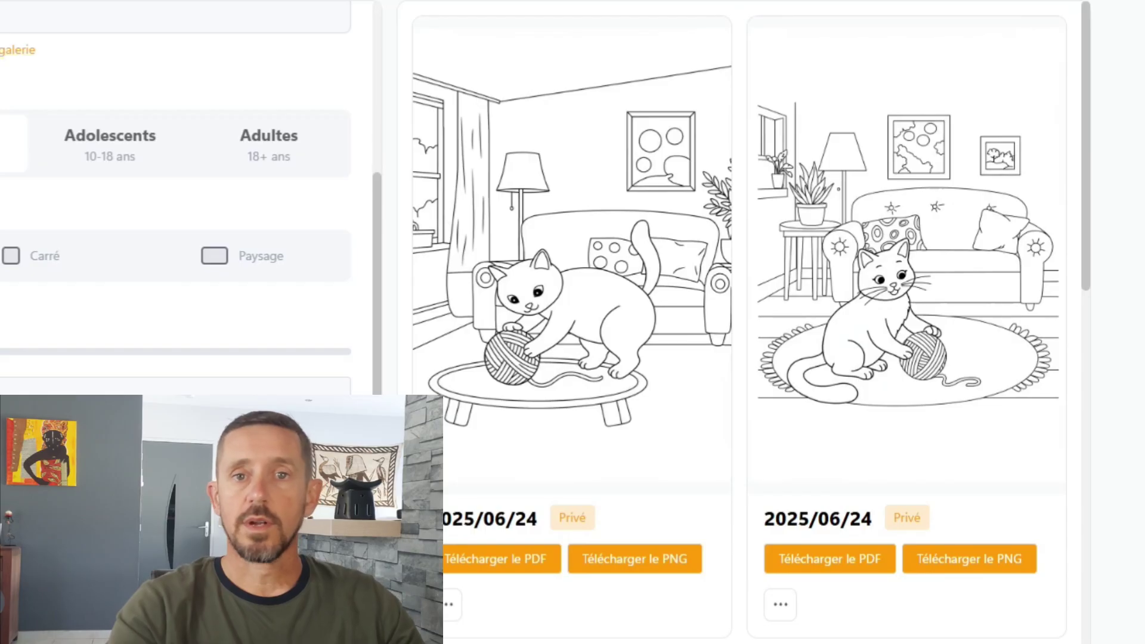
- Examine the two new living-room cat pages, enlarge the first one, and compare them with the earlier Tout-petit cat pages
mouse_move(566, 220)
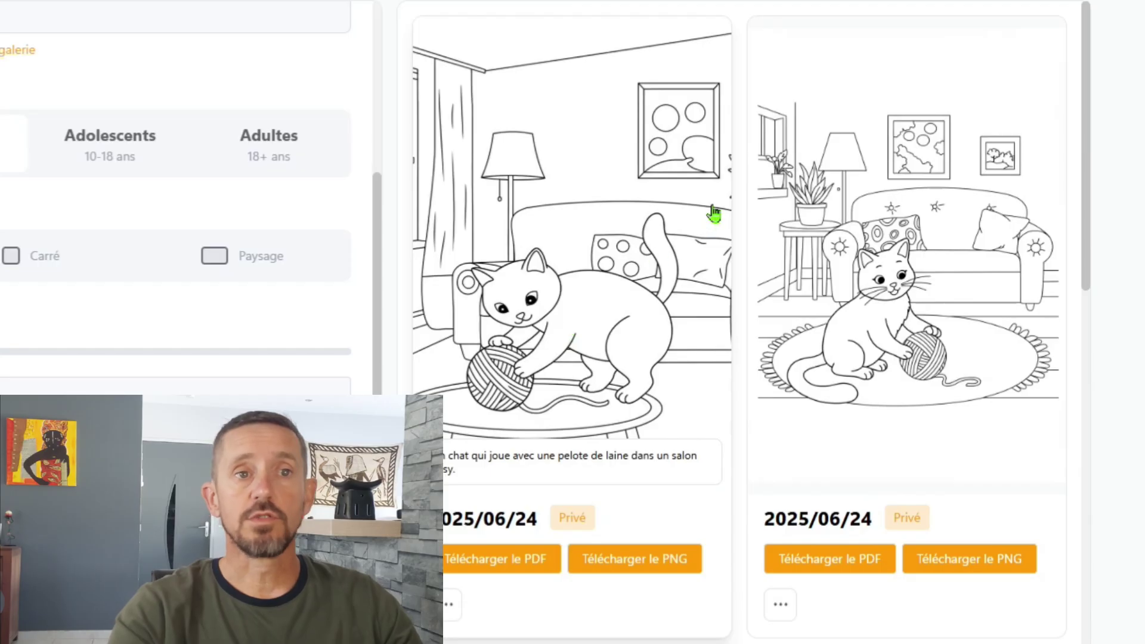
mouse_move(821, 200)
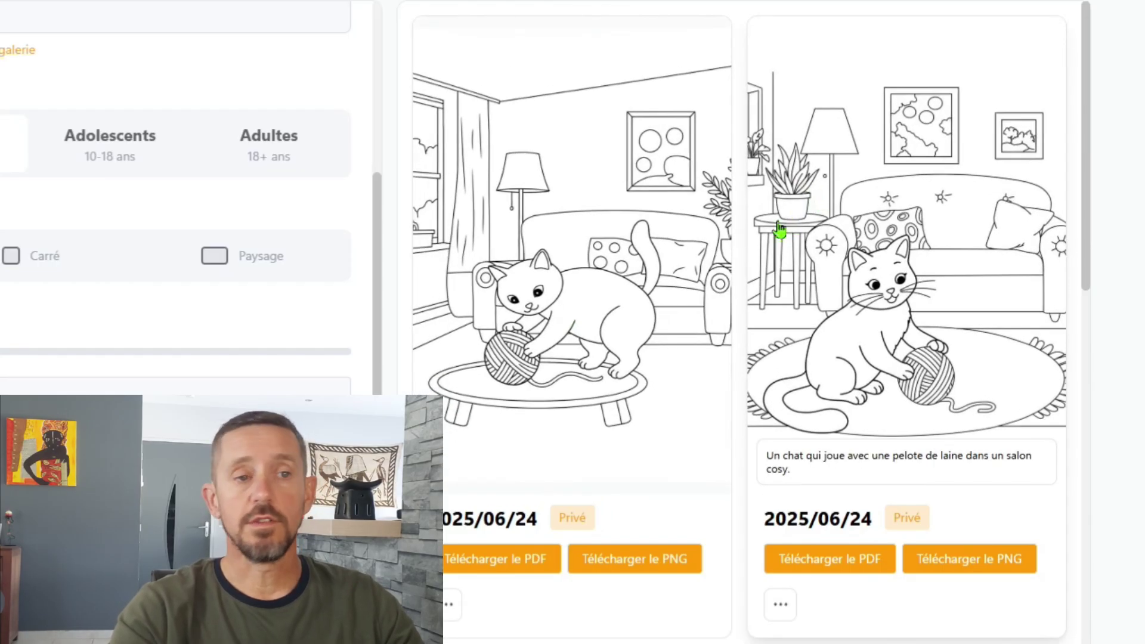
mouse_move(561, 294)
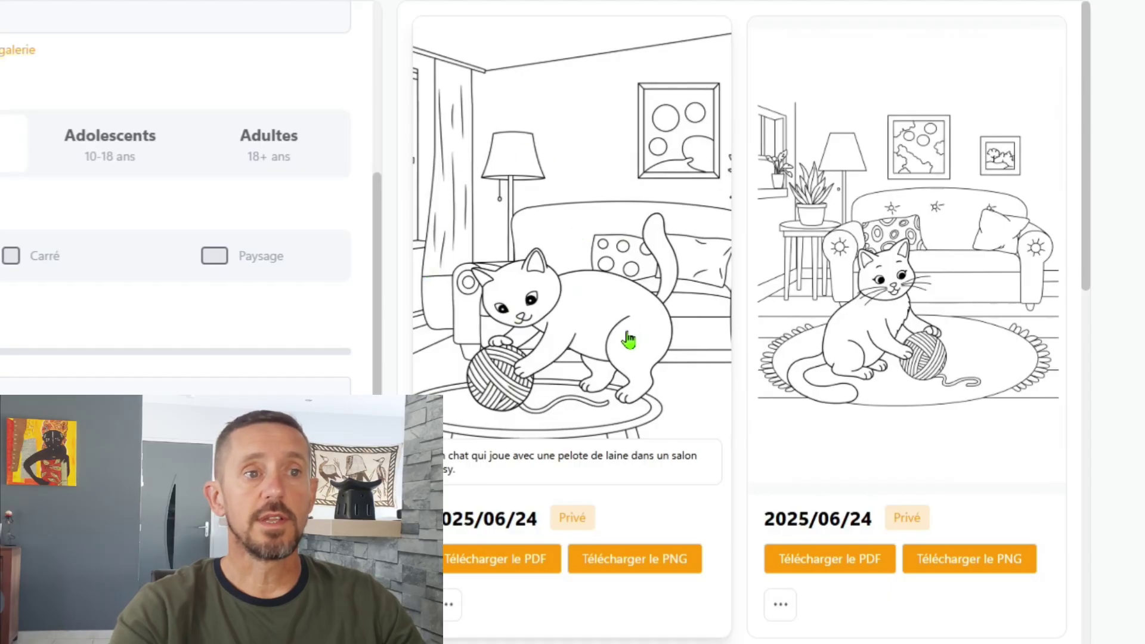
click(692, 328)
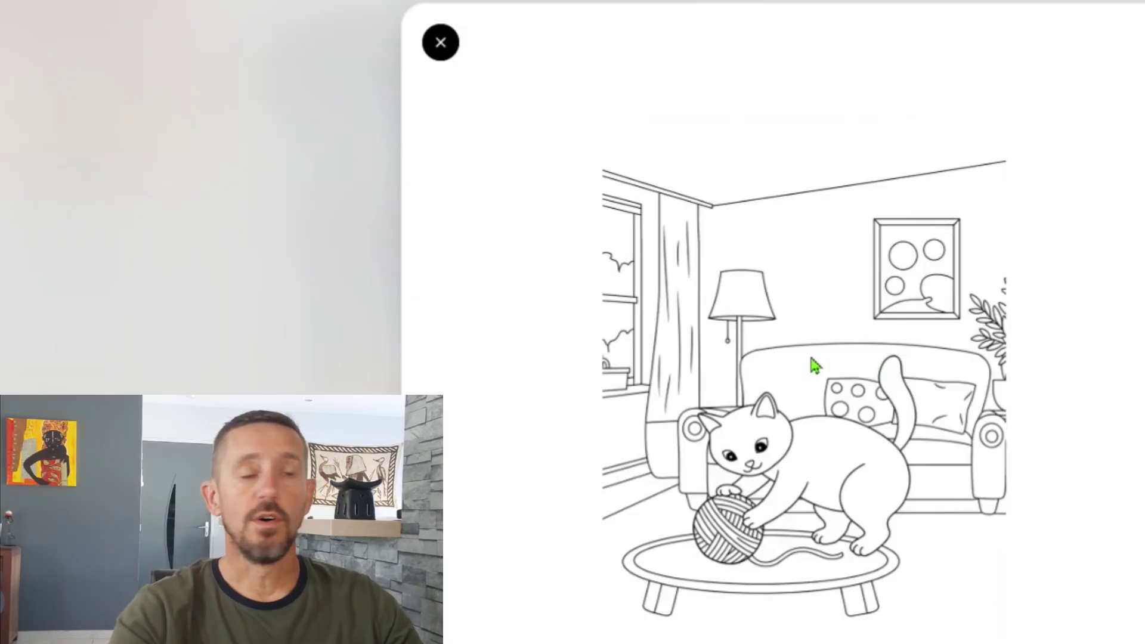
key(Escape)
scroll(854, 353, down, 3)
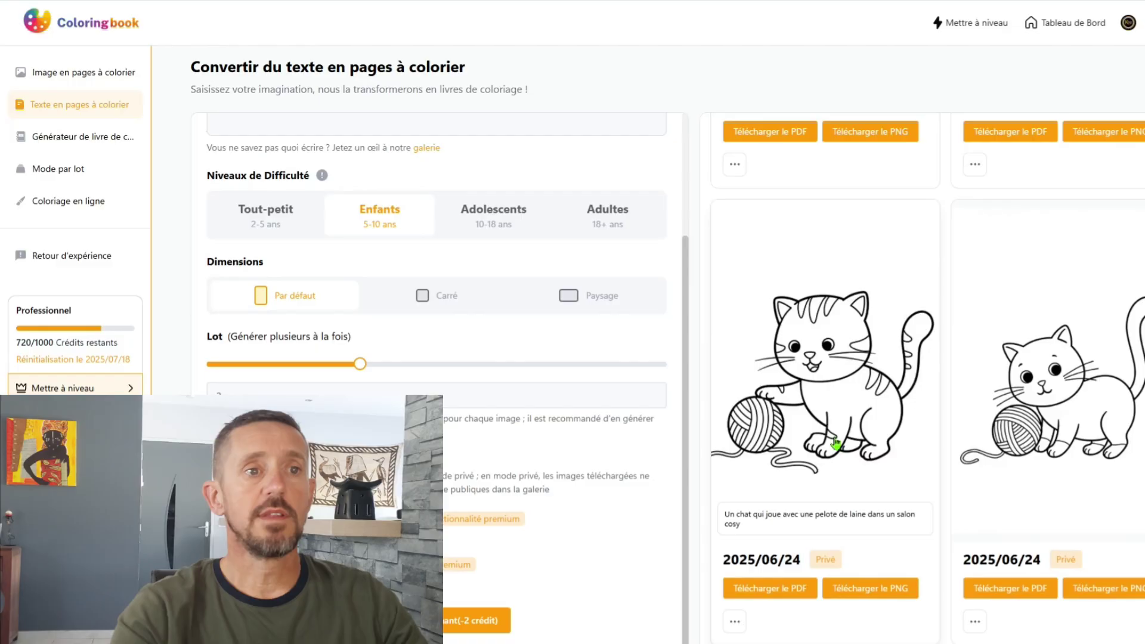
scroll(749, 429, up, 6)
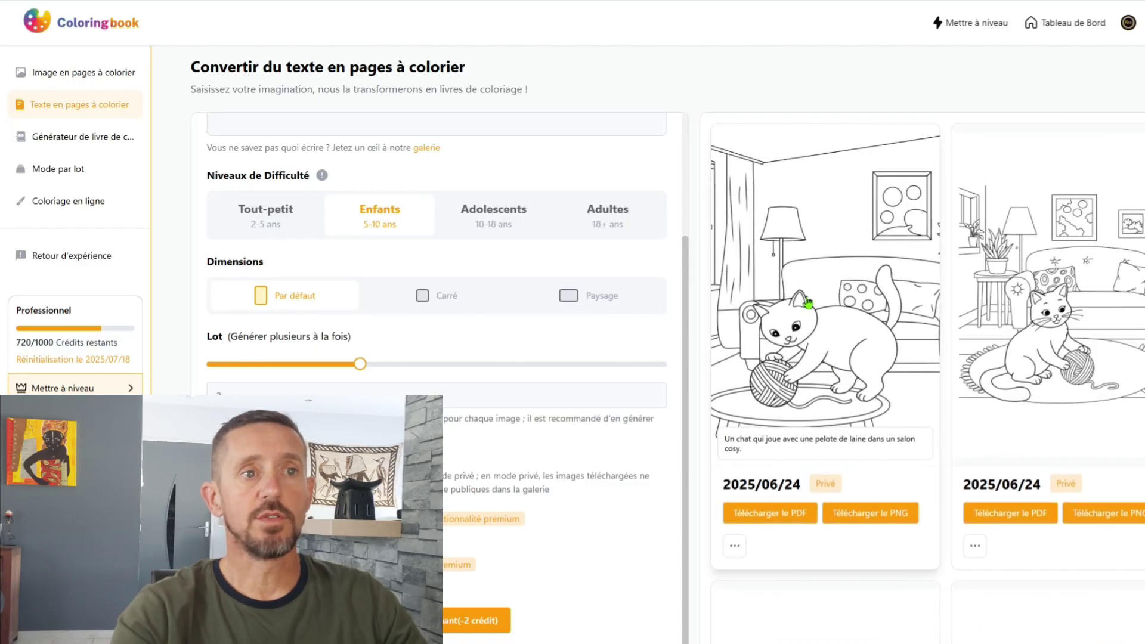
scroll(808, 303, down, 6)
scroll(803, 292, up, 6)
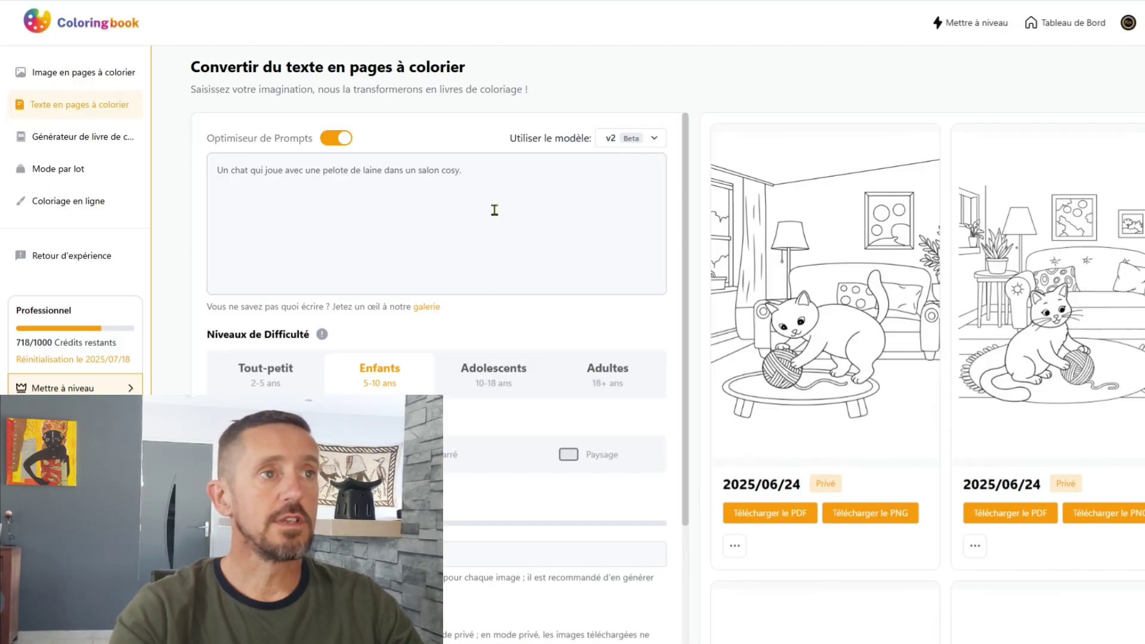
- Generate square coloring pages from the prompt "Un lion dans la savane" at the Adultes 18+ ans difficulty
click(338, 180)
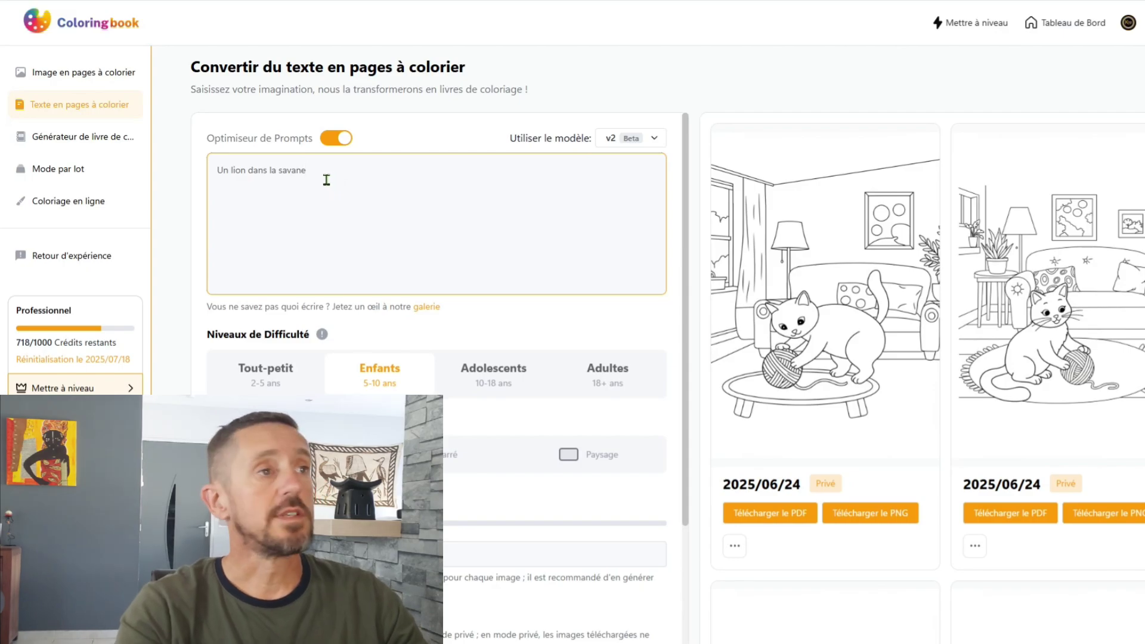
click(621, 380)
scroll(419, 329, down, 2)
click(419, 327)
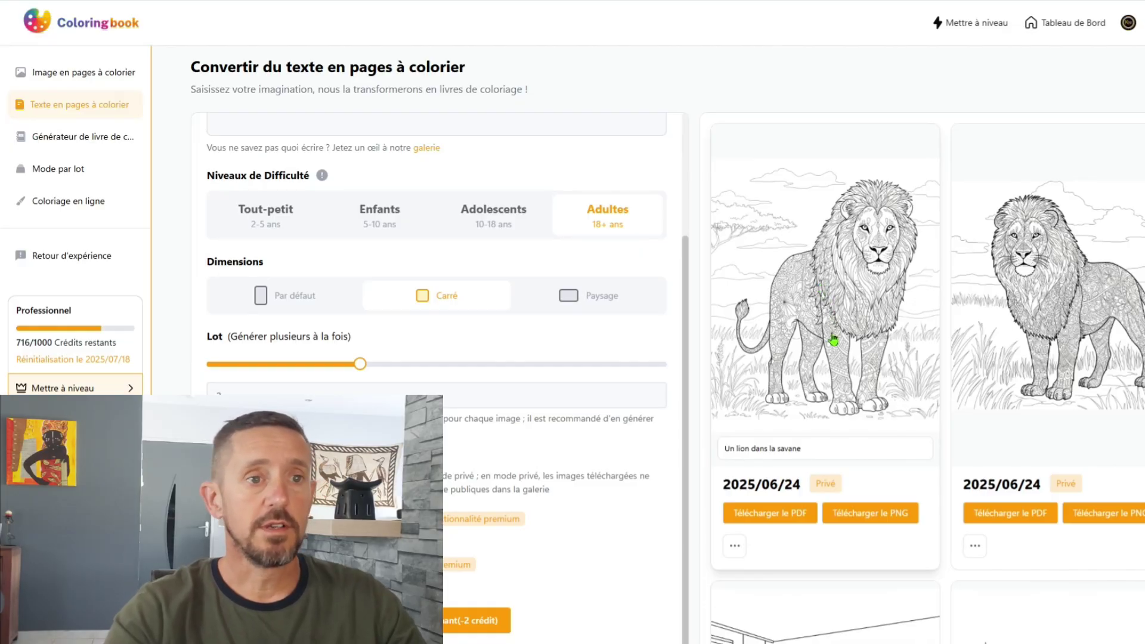
- Open the first lion page enlarged and examine the detail of its legs, body, mane and background
click(835, 316)
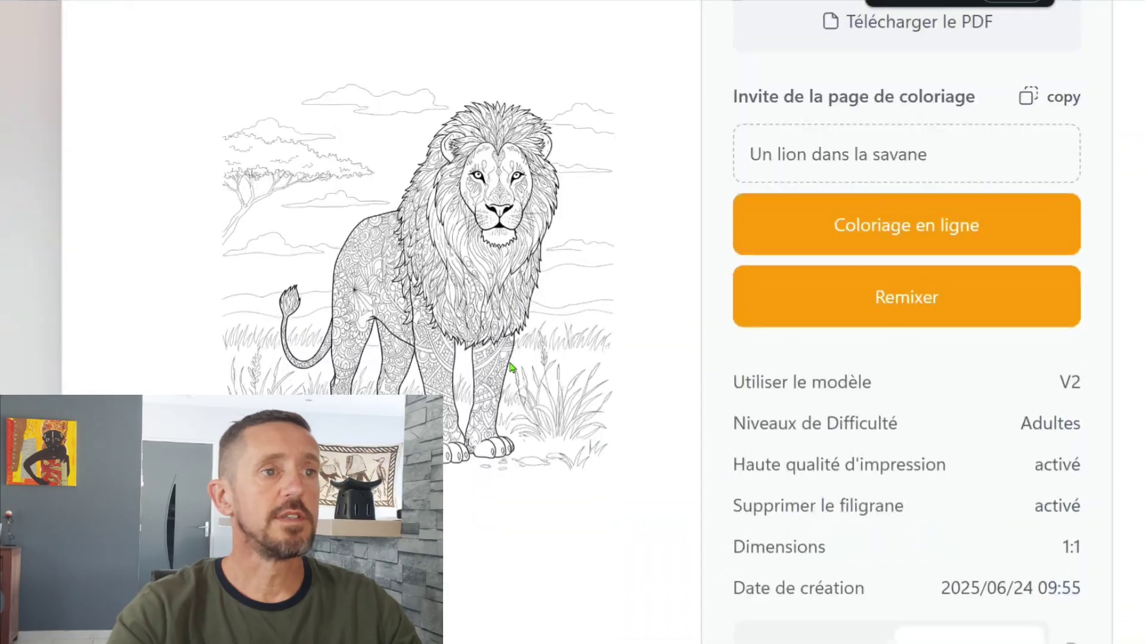
scroll(503, 359, down, 2)
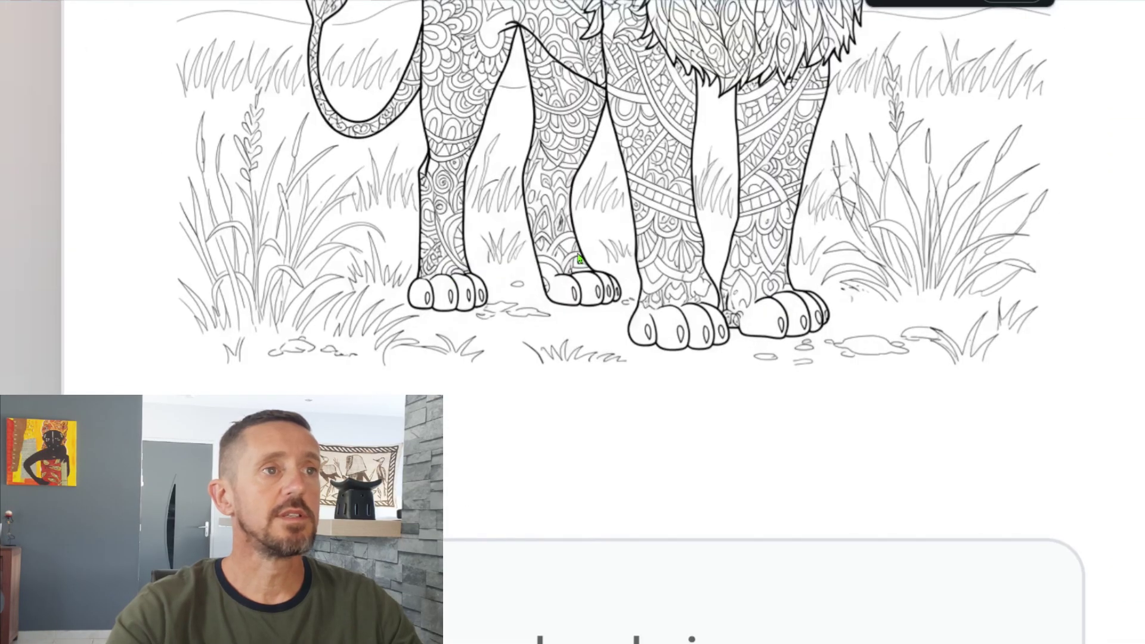
scroll(578, 259, up, 5)
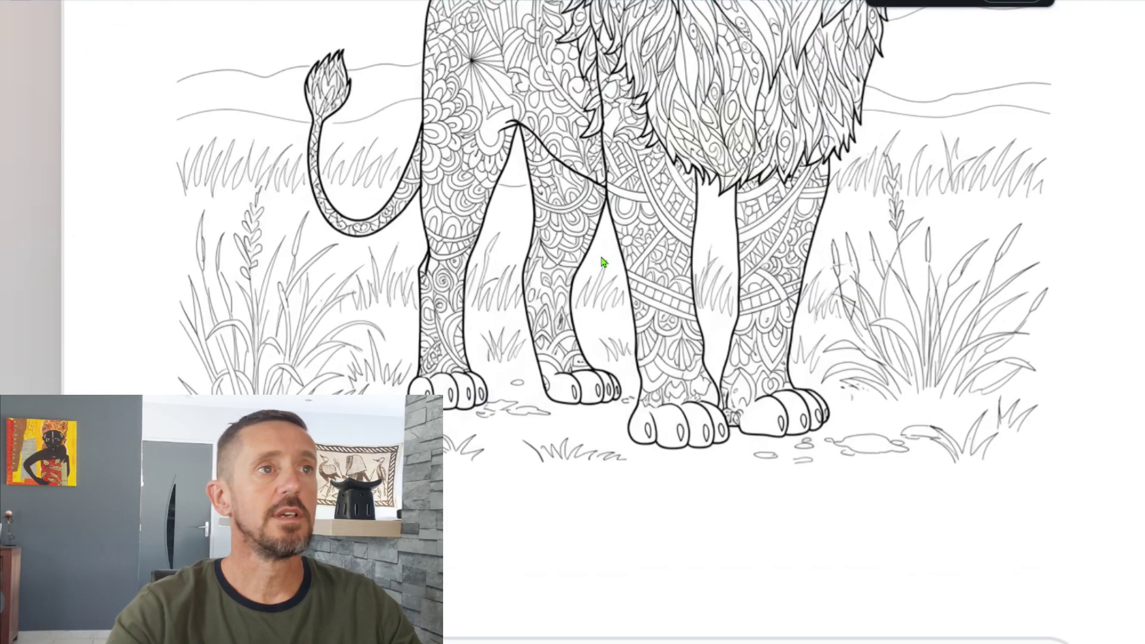
scroll(539, 299, up, 3)
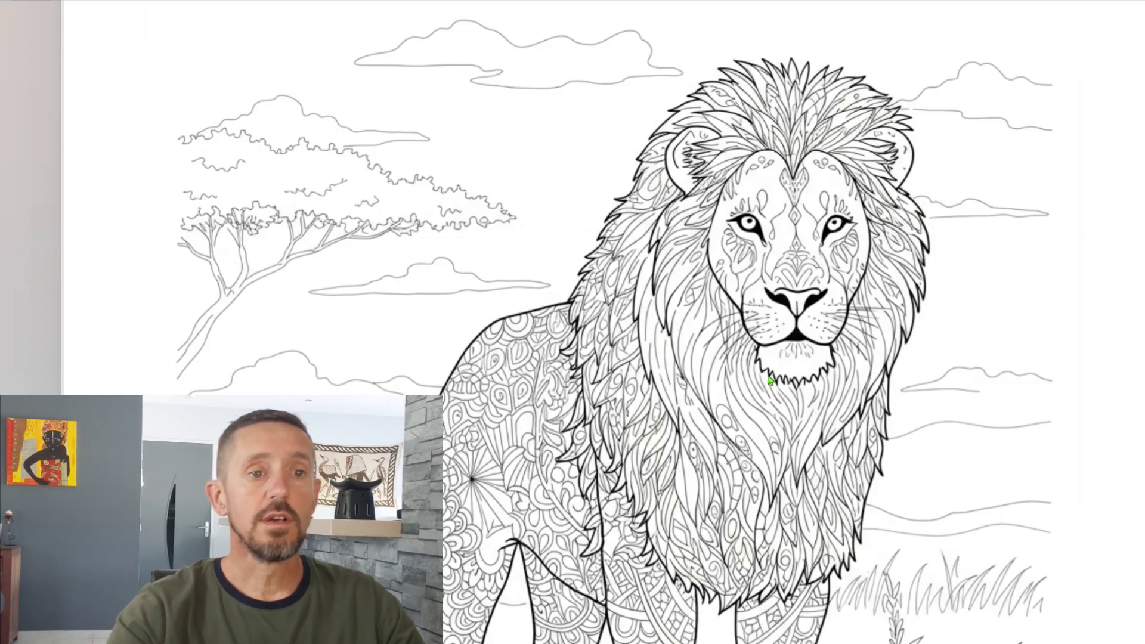
scroll(769, 380, down, 2)
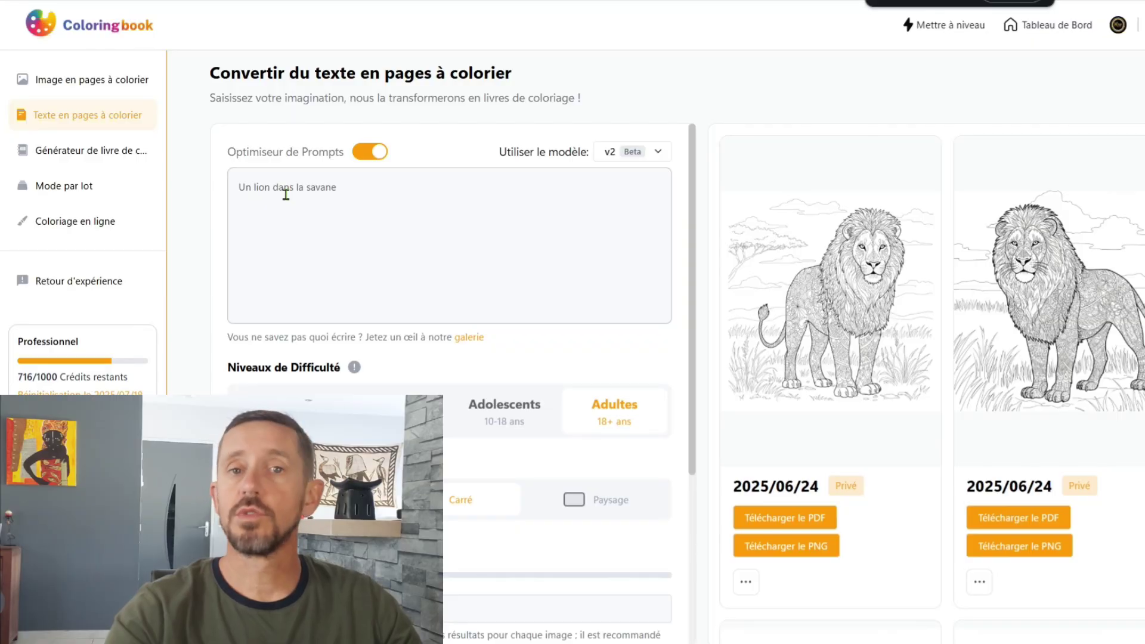
- Replace the prompt with "Un mandala avec une fleur de lotus aux pétales larges et harmonieux." and generate the Adultes square pages
mouse_move(853, 296)
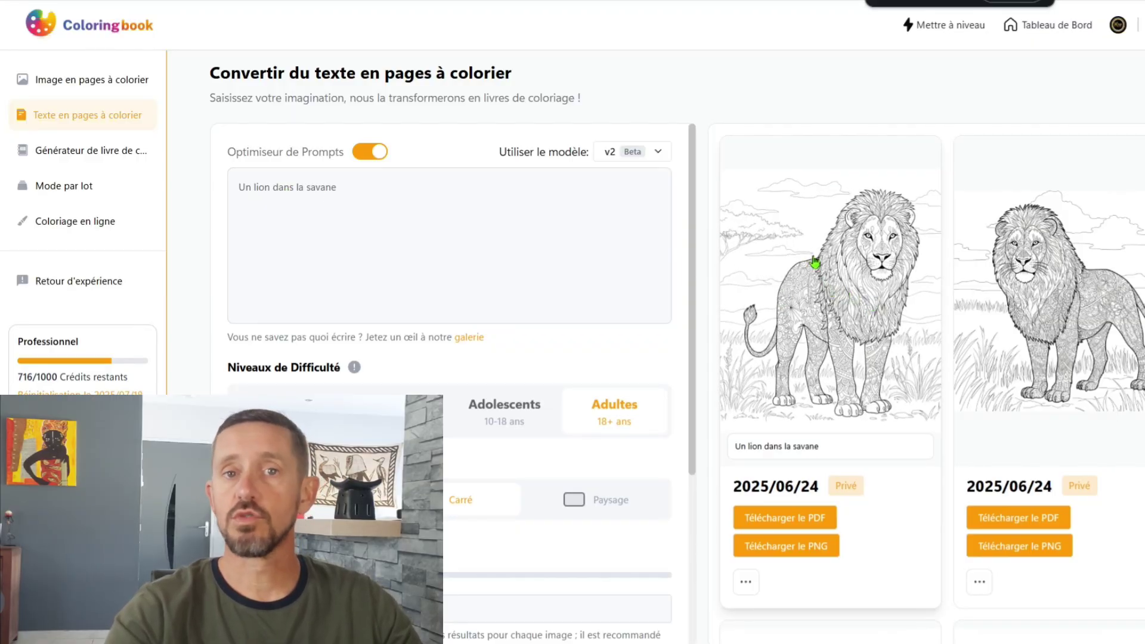
click(373, 253)
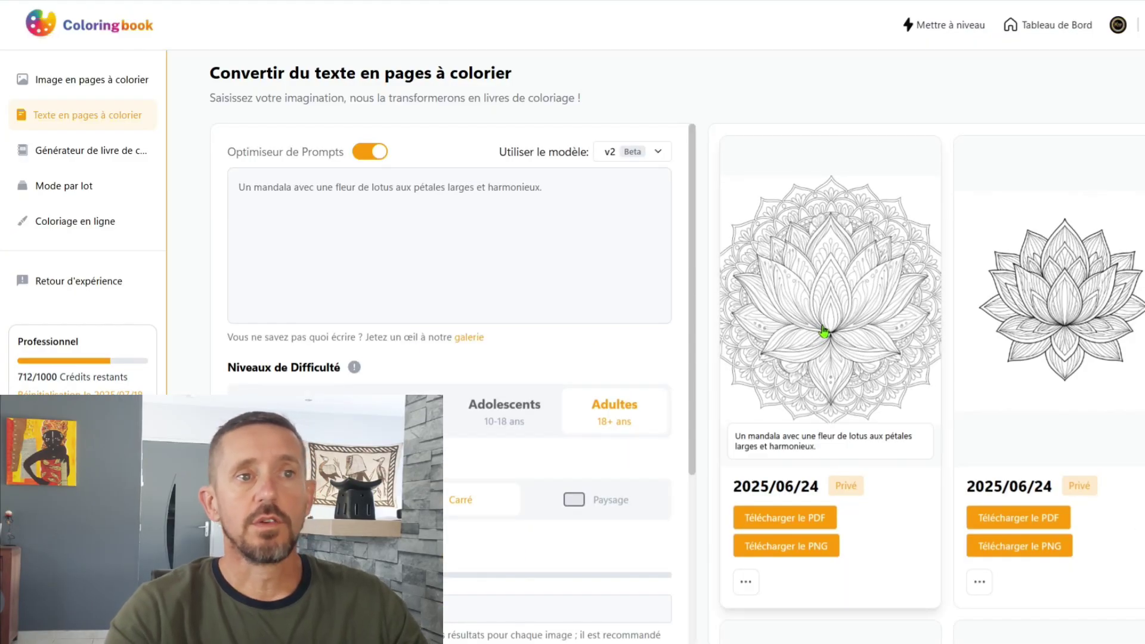
- Open the first lotus mandala page enlarged and examine its petals and surrounding pattern
click(828, 327)
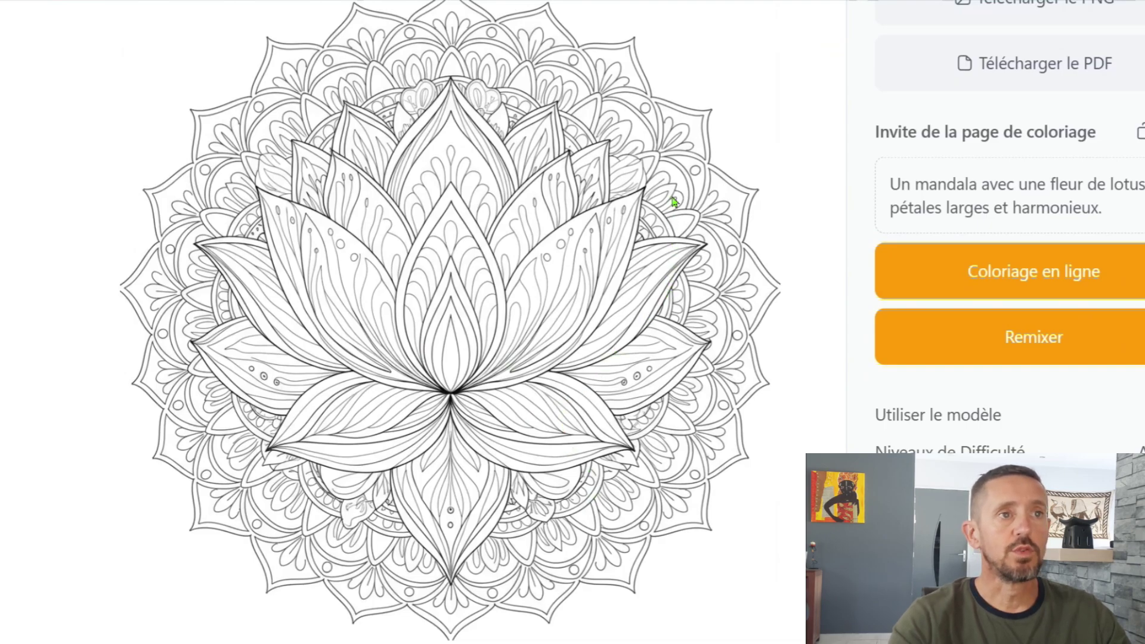
scroll(456, 423, up, 3)
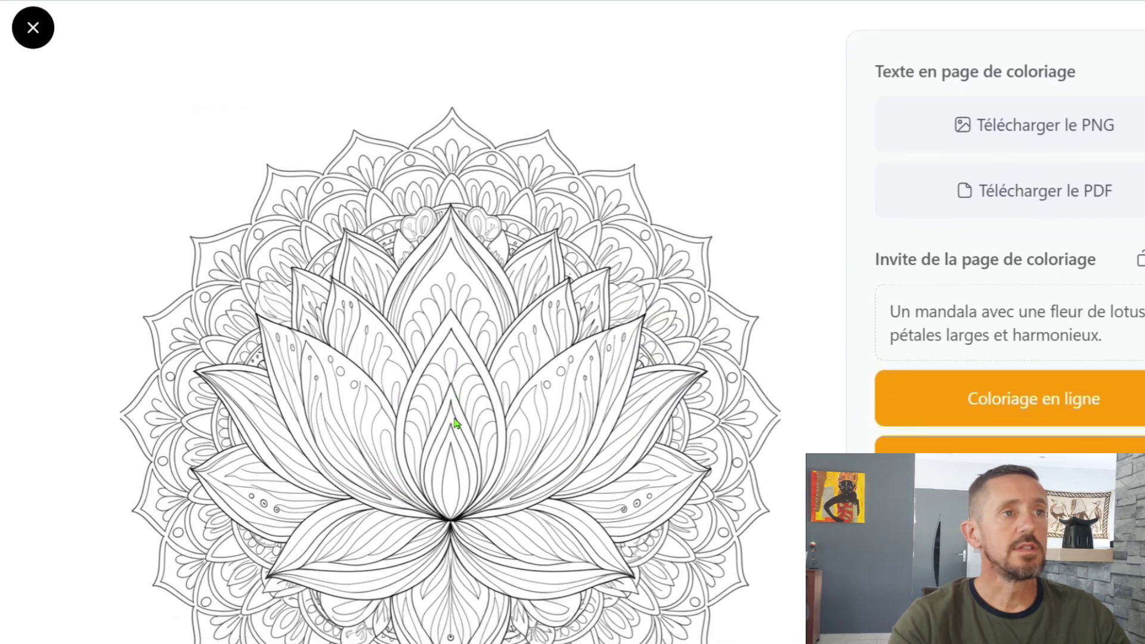
scroll(455, 423, down, 2)
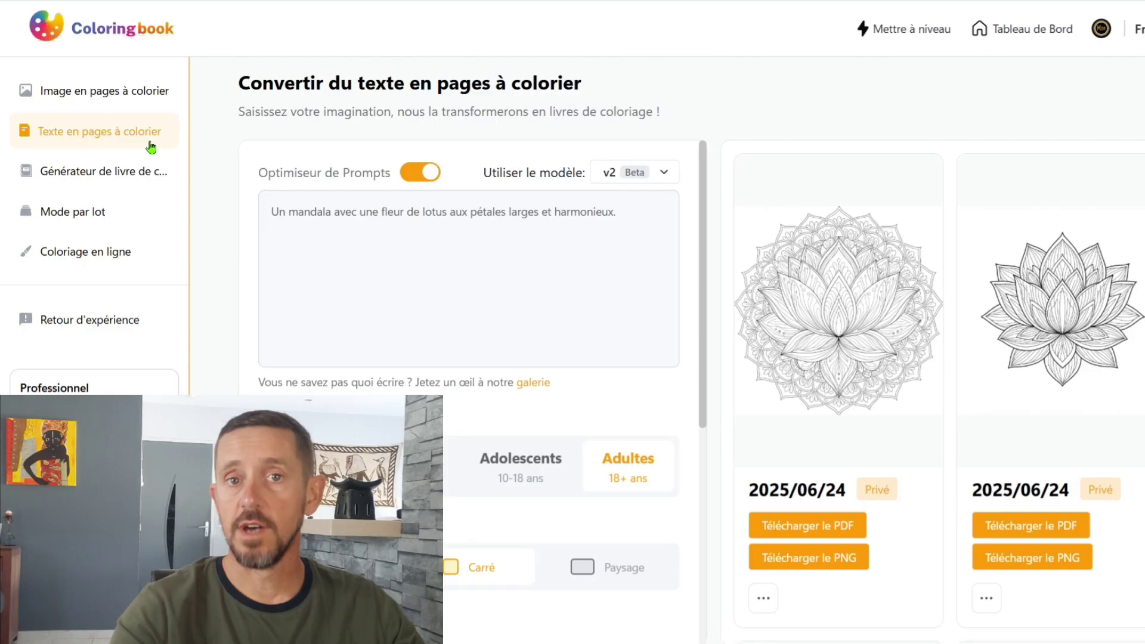
mouse_move(826, 298)
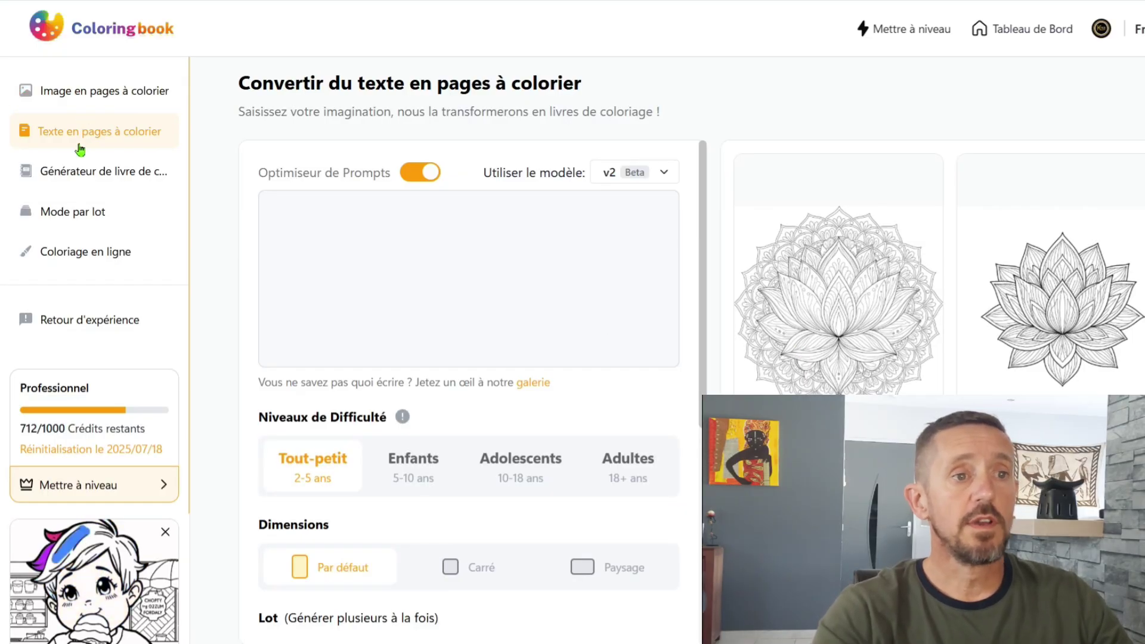
- Go to the photo-to-coloring-page converter, review its upload options, and open the existing soccer player result
click(95, 91)
scroll(617, 357, down, 1)
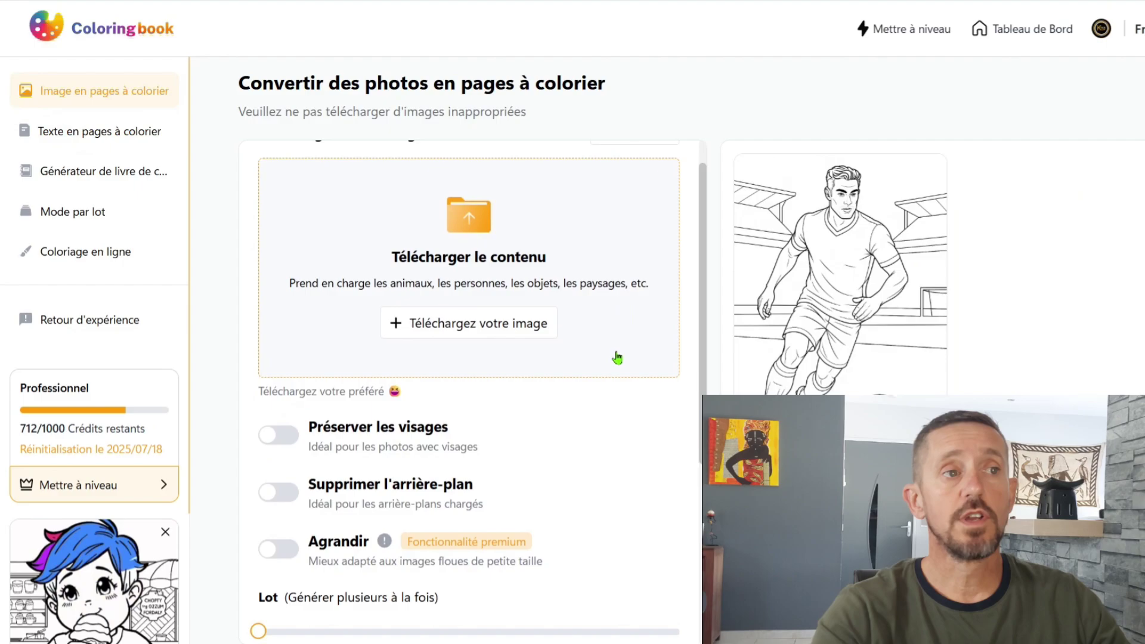
scroll(647, 386, up, 2)
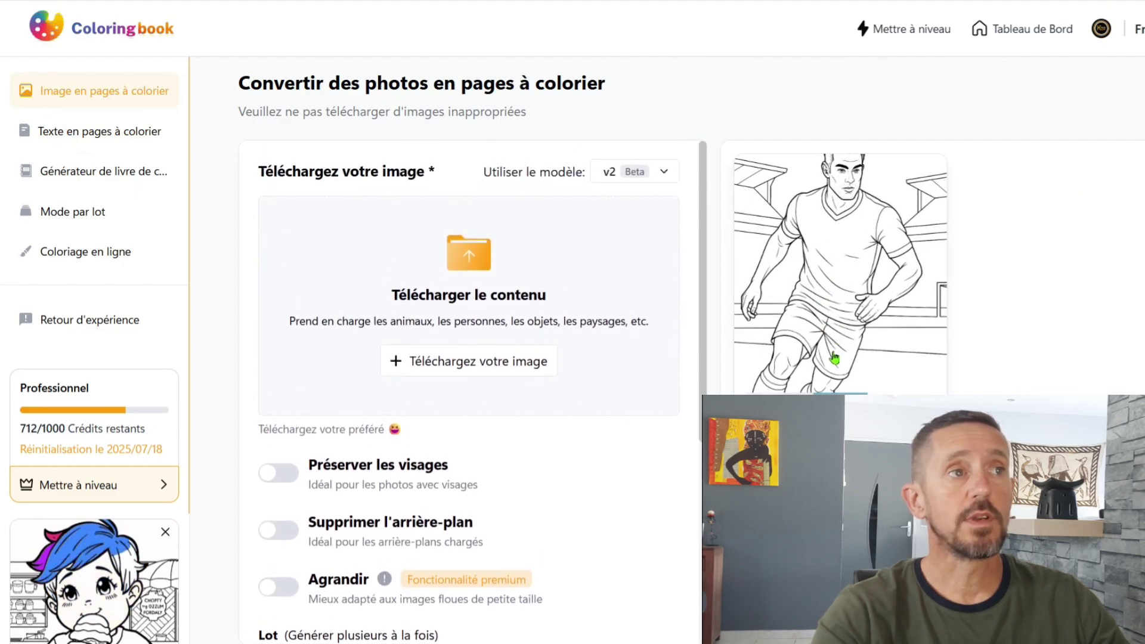
click(833, 358)
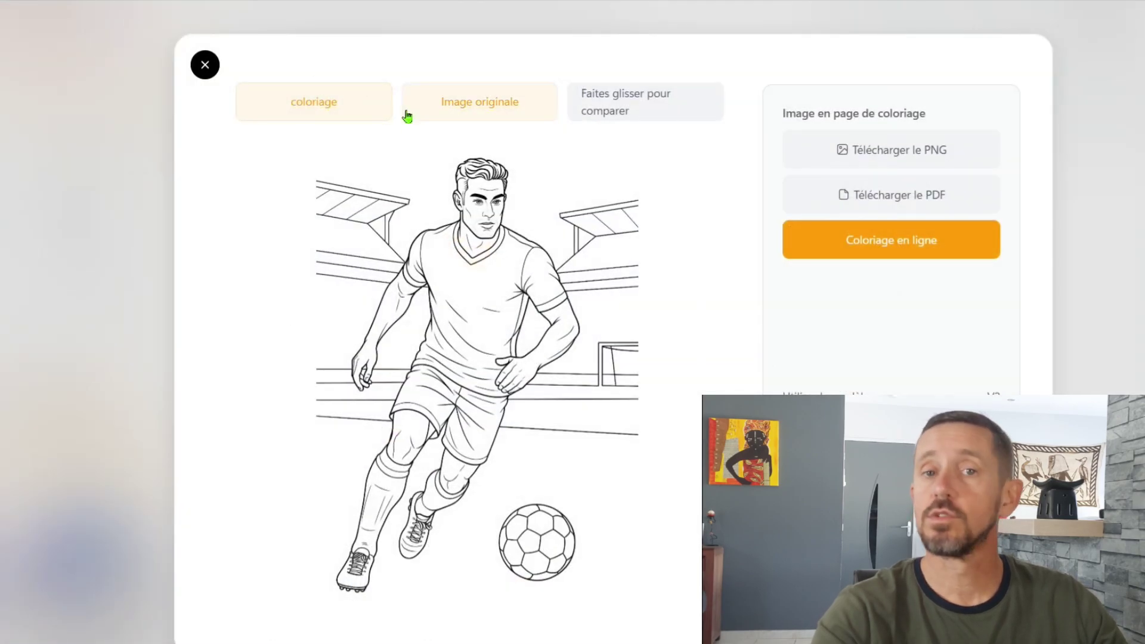
- Compare the soccer player's coloring page with its original image, viewing each separately and through the sliding comparison
click(479, 107)
click(325, 98)
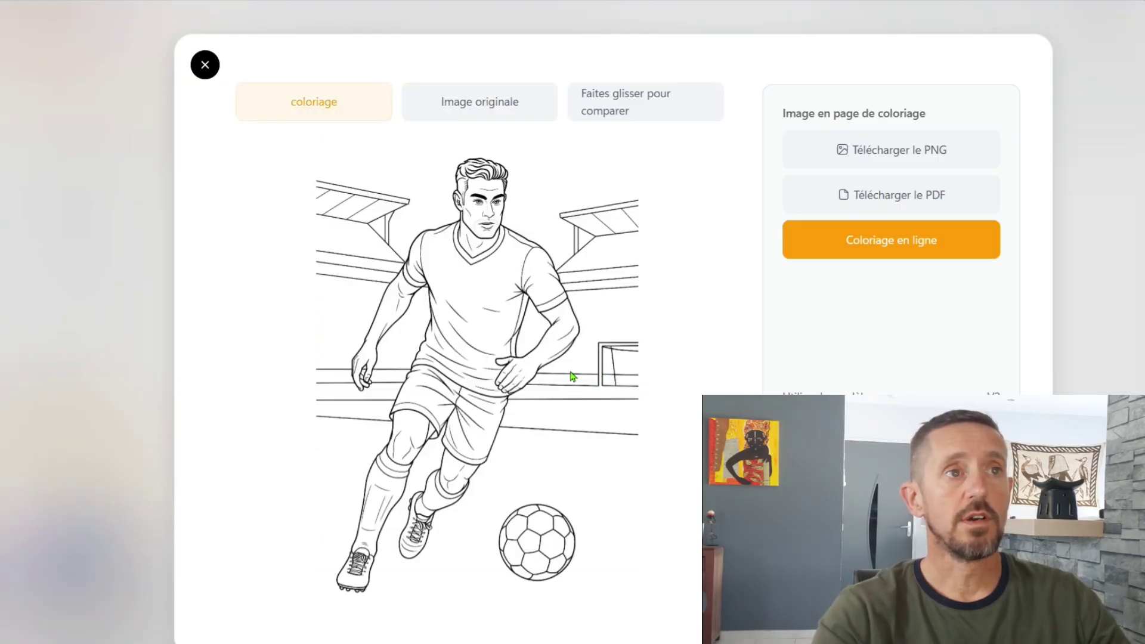
click(480, 108)
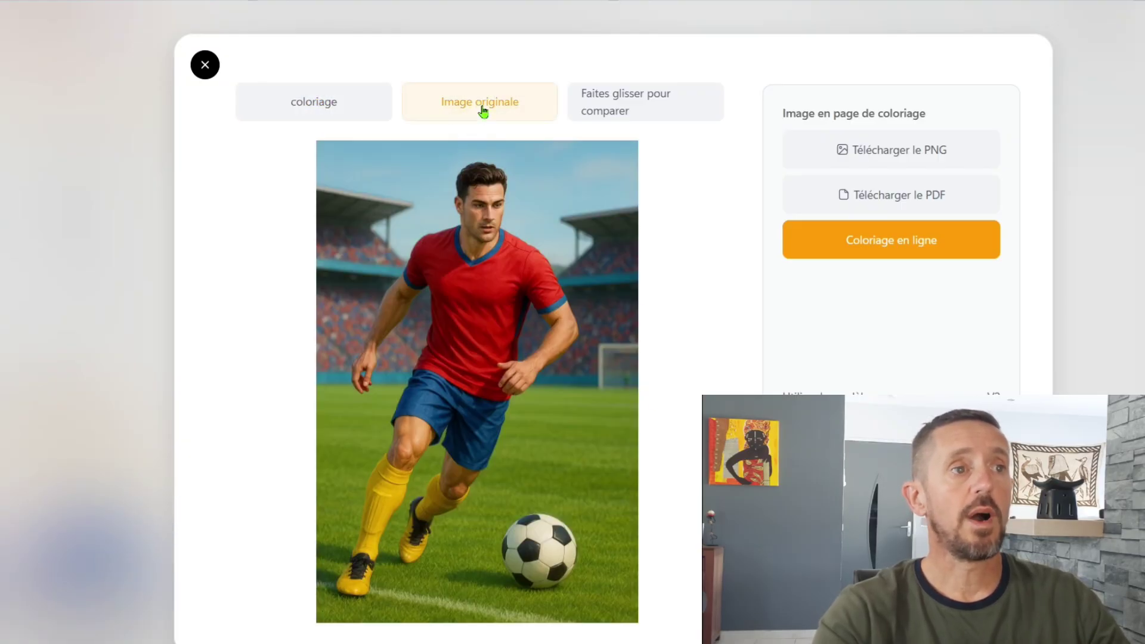
click(668, 98)
drag(523, 326, 628, 325)
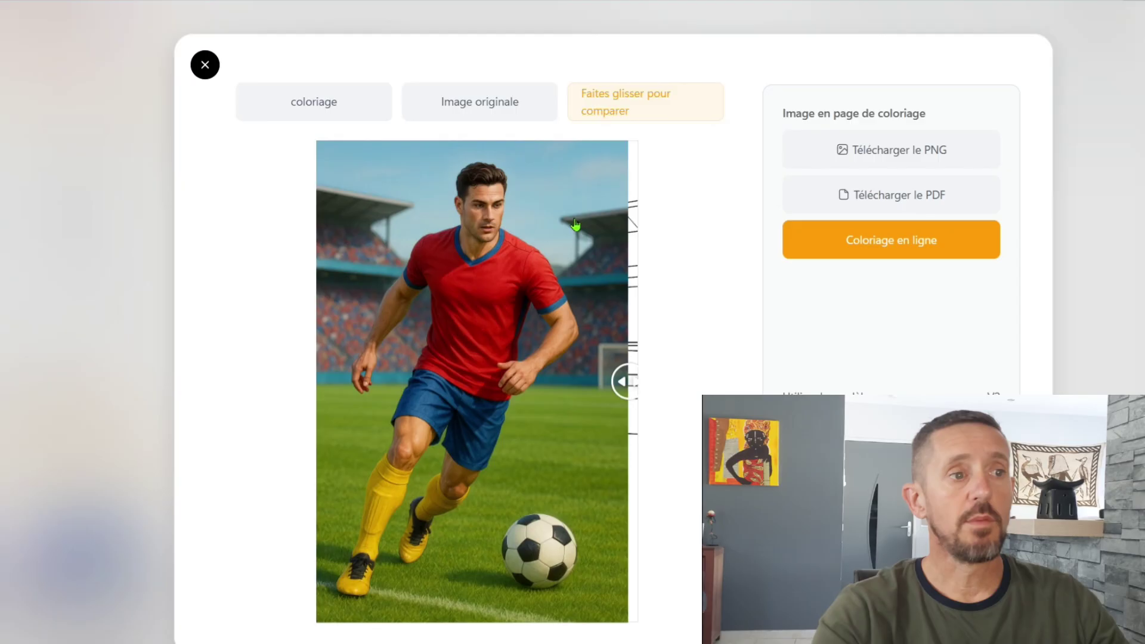
drag(614, 377, 330, 422)
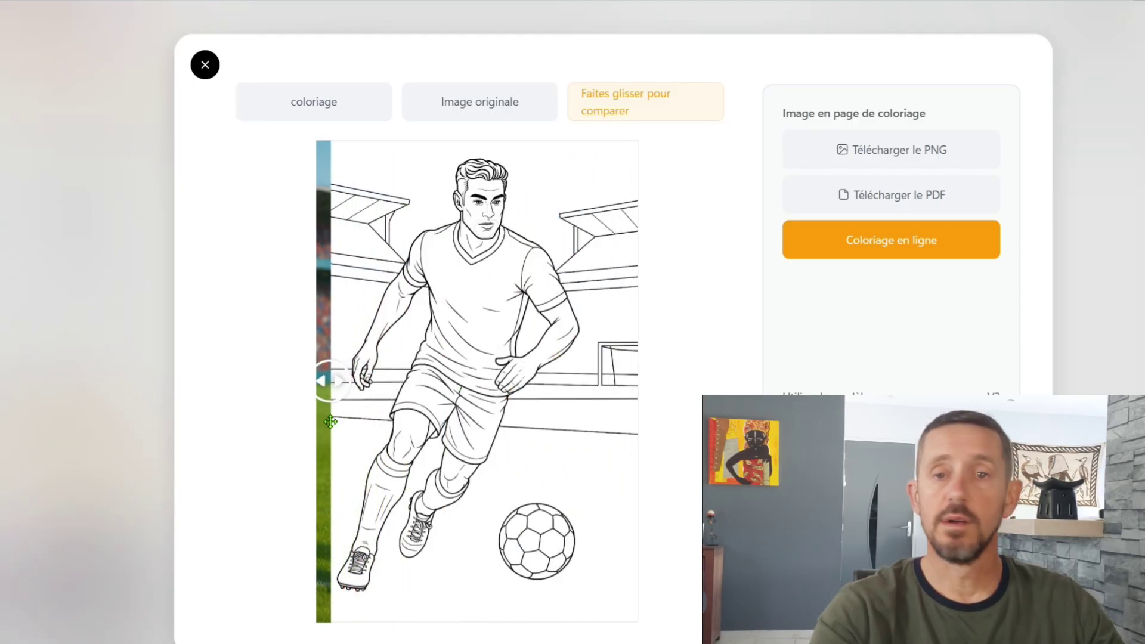
drag(330, 422, 441, 431)
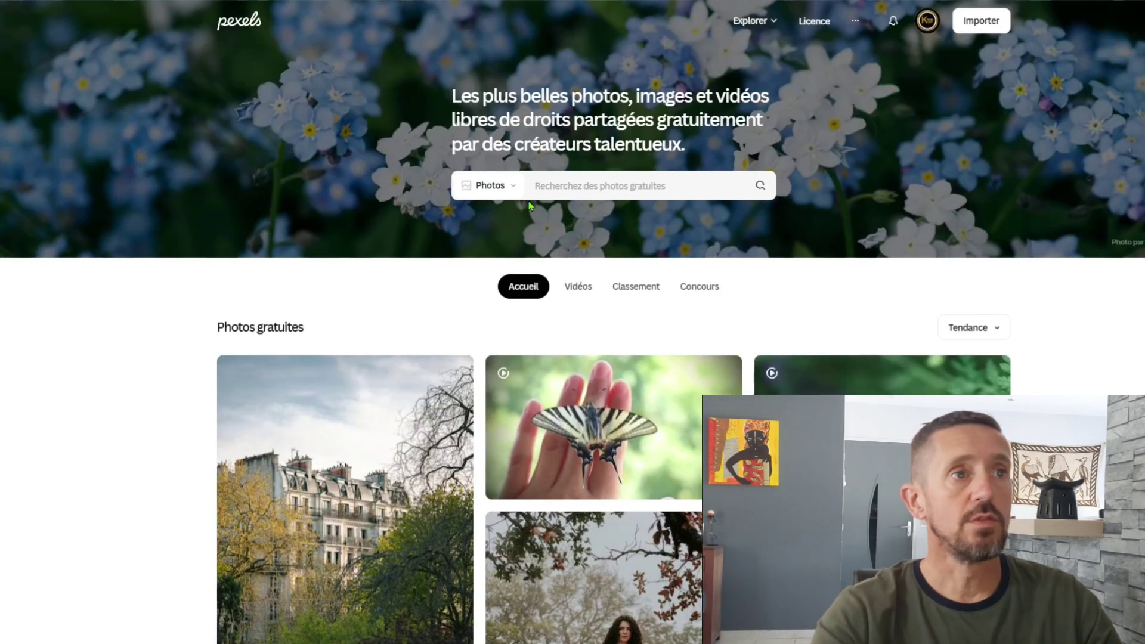
- Search Pexels photos for "taj mahal" and pick the frontal view with the long reflecting pool
click(540, 185)
text(t)
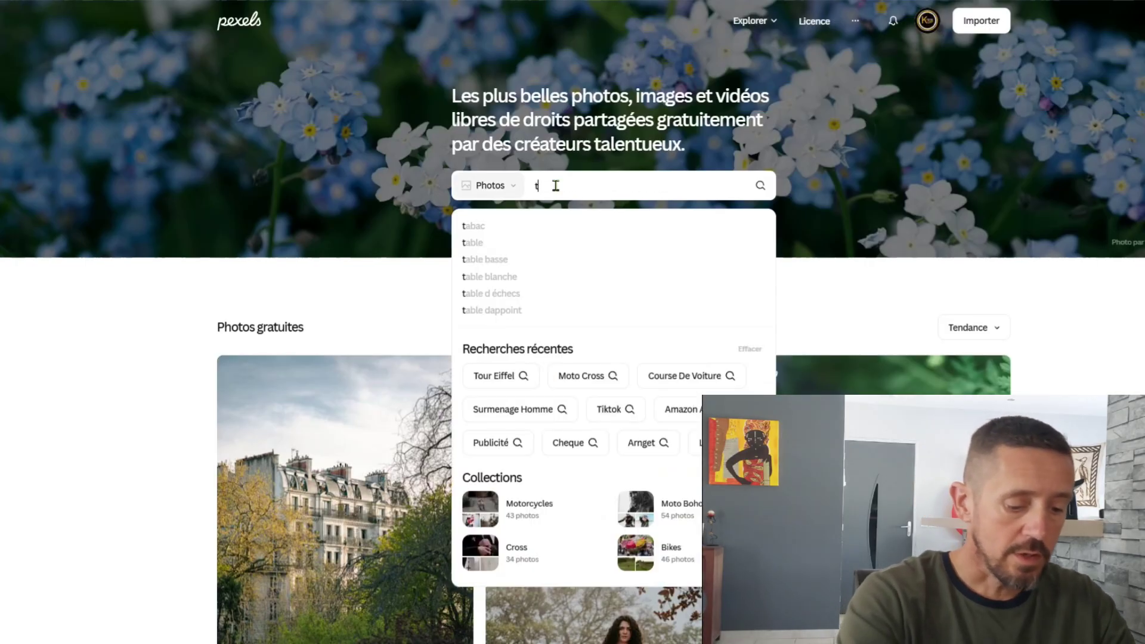
text(aj mahal)
key(Return)
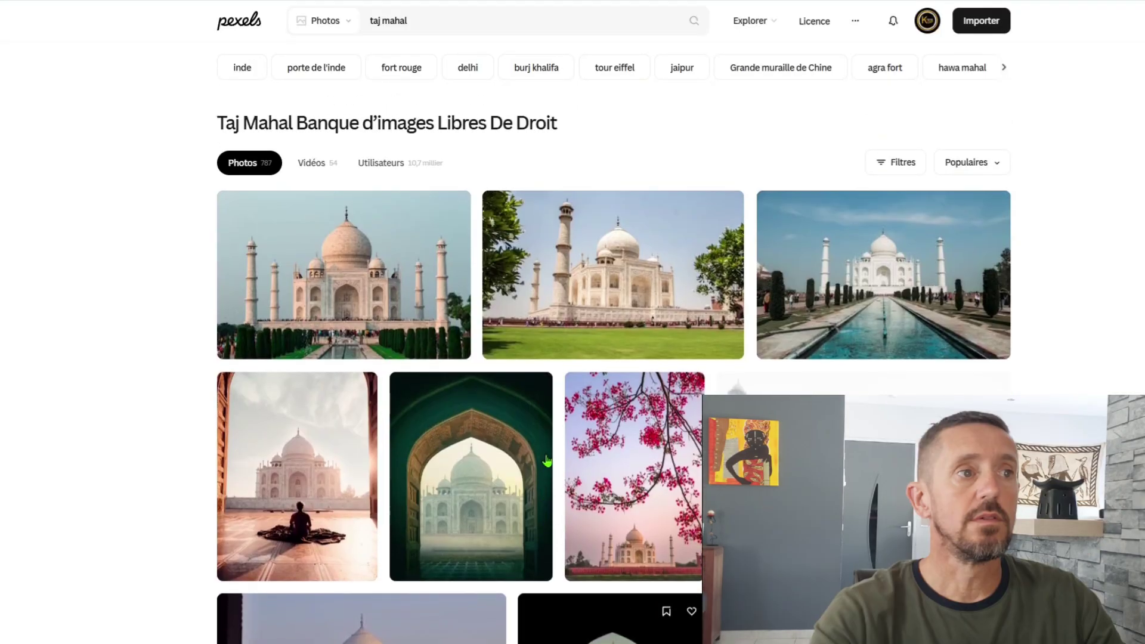
click(790, 353)
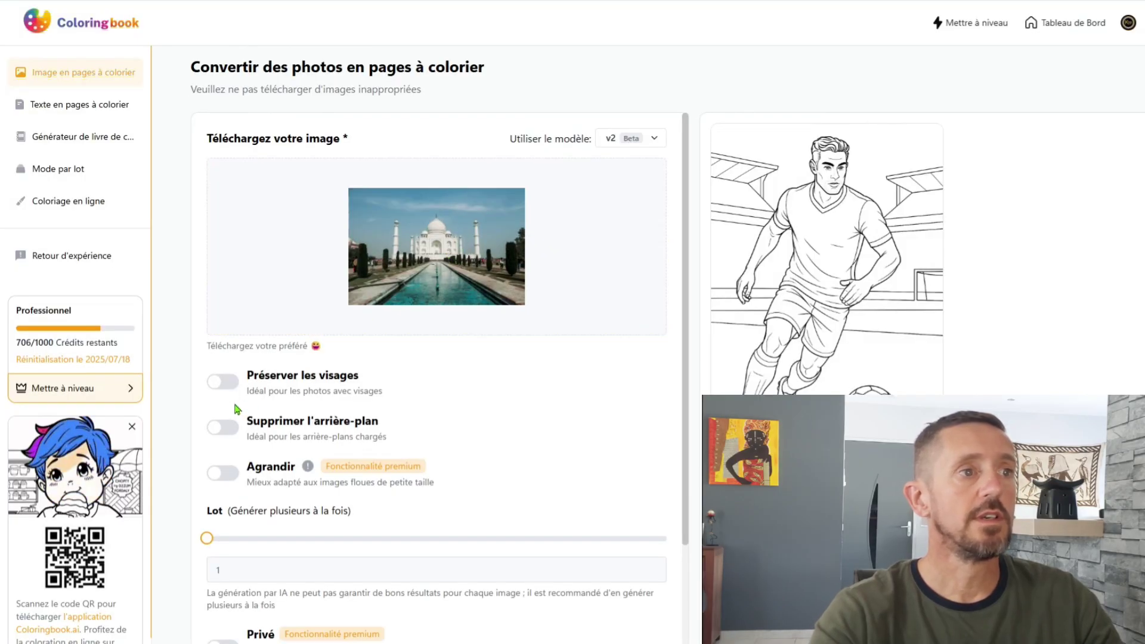
- Set the conversion model to v1 for the uploaded Taj Mahal photo and check the example explaining the Agrandir option
click(652, 140)
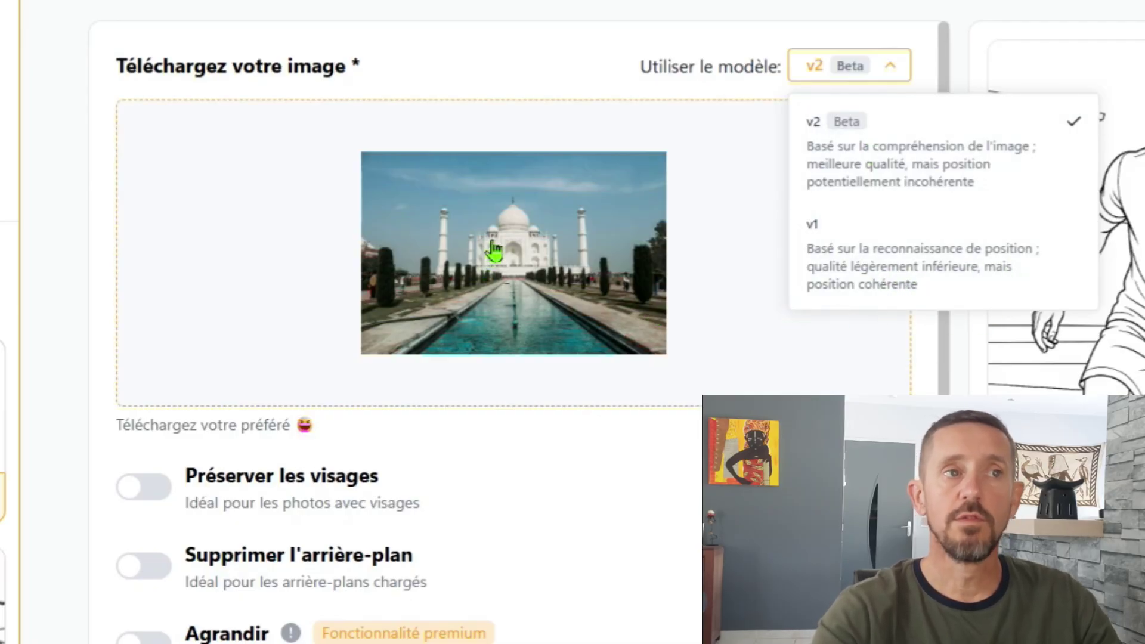
click(864, 252)
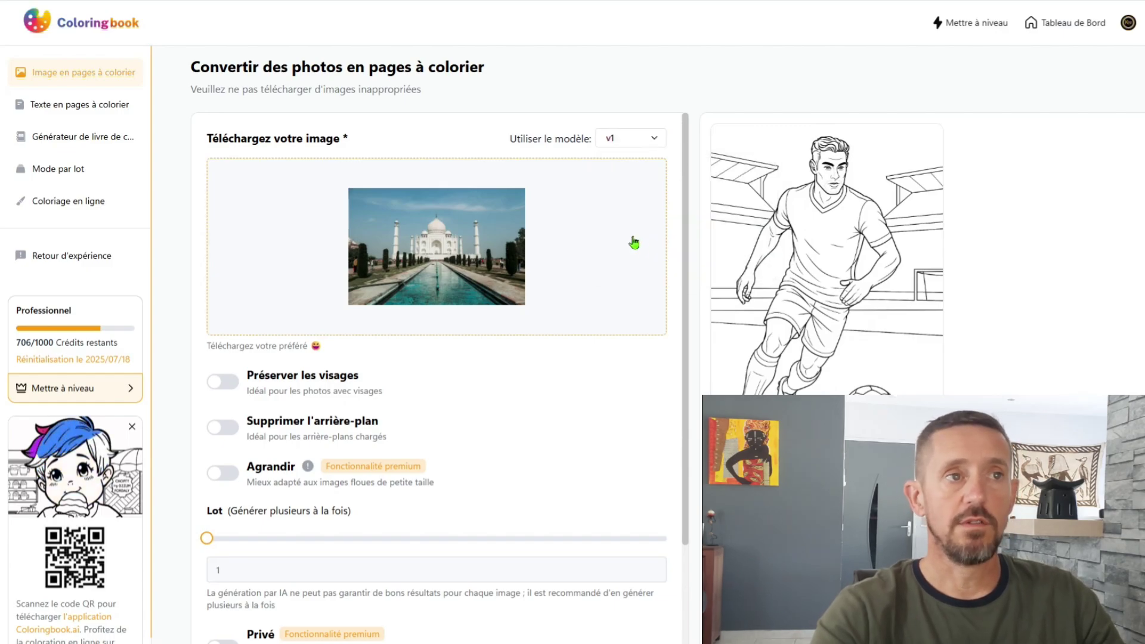
scroll(423, 364, down, 1)
scroll(424, 364, up, 1)
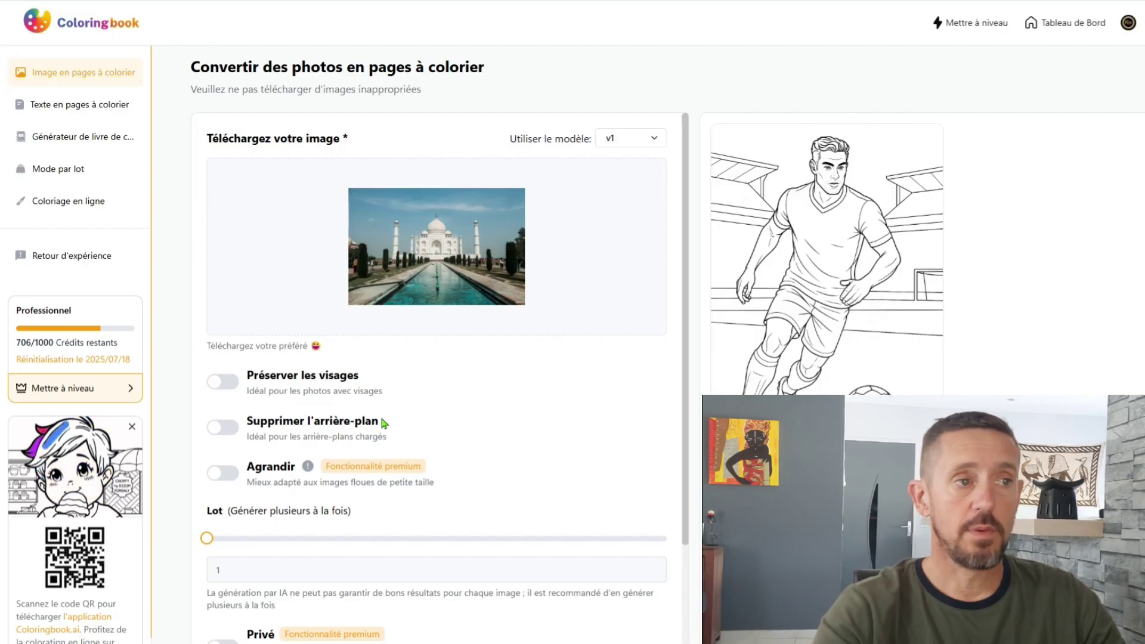
mouse_move(307, 466)
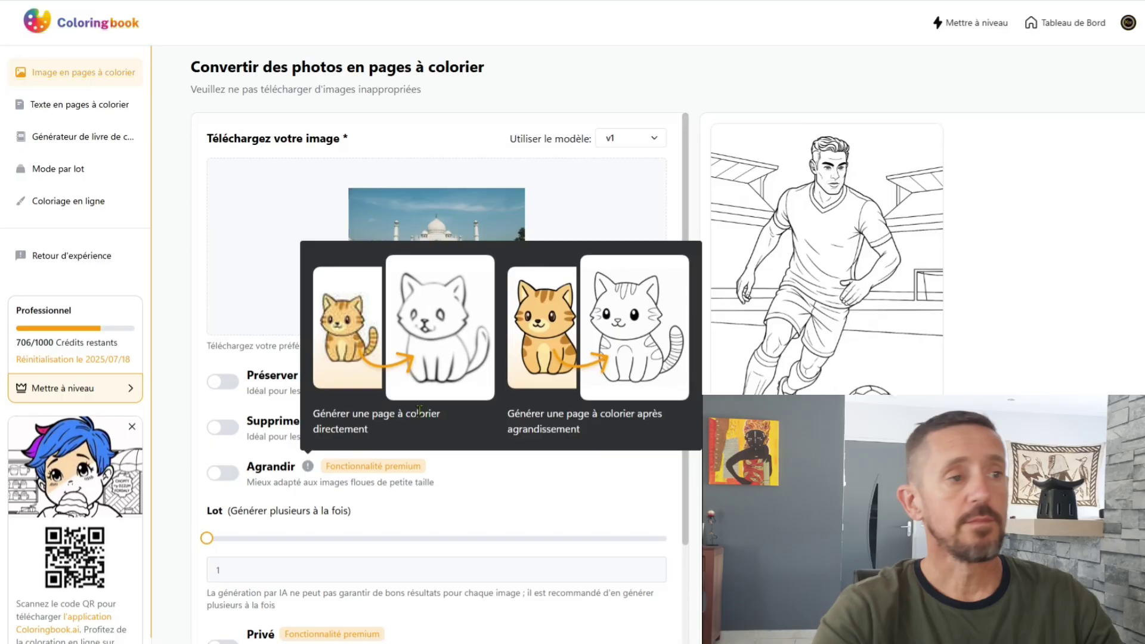
- Open the Taj Mahal result and compare its coloring page with the original image by alternating between the two views
click(825, 310)
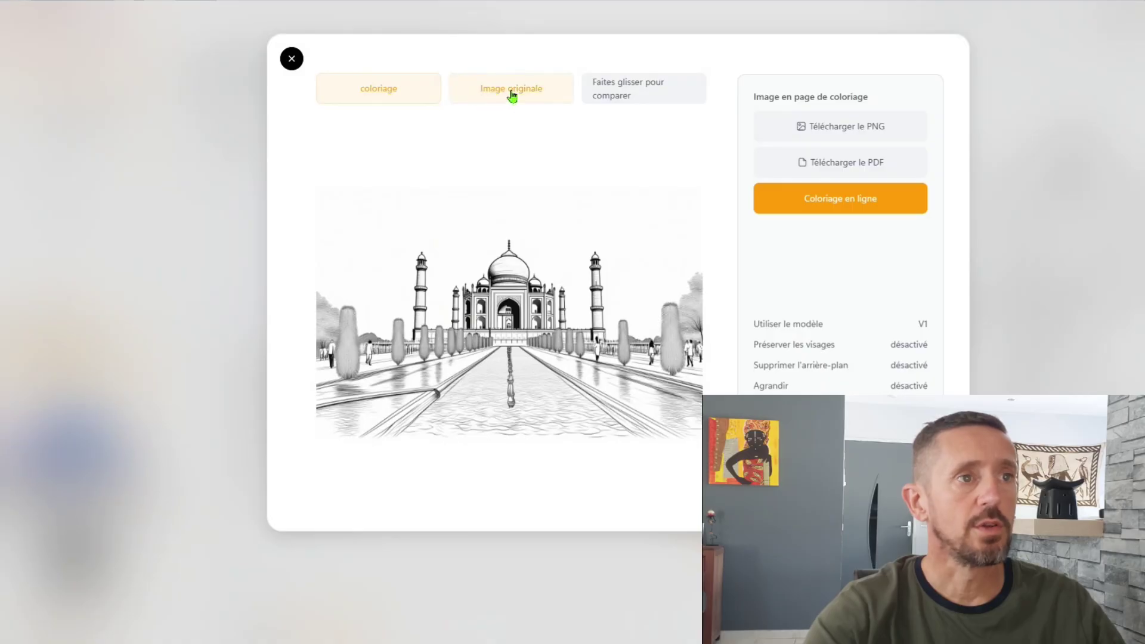
click(512, 95)
click(370, 91)
click(468, 92)
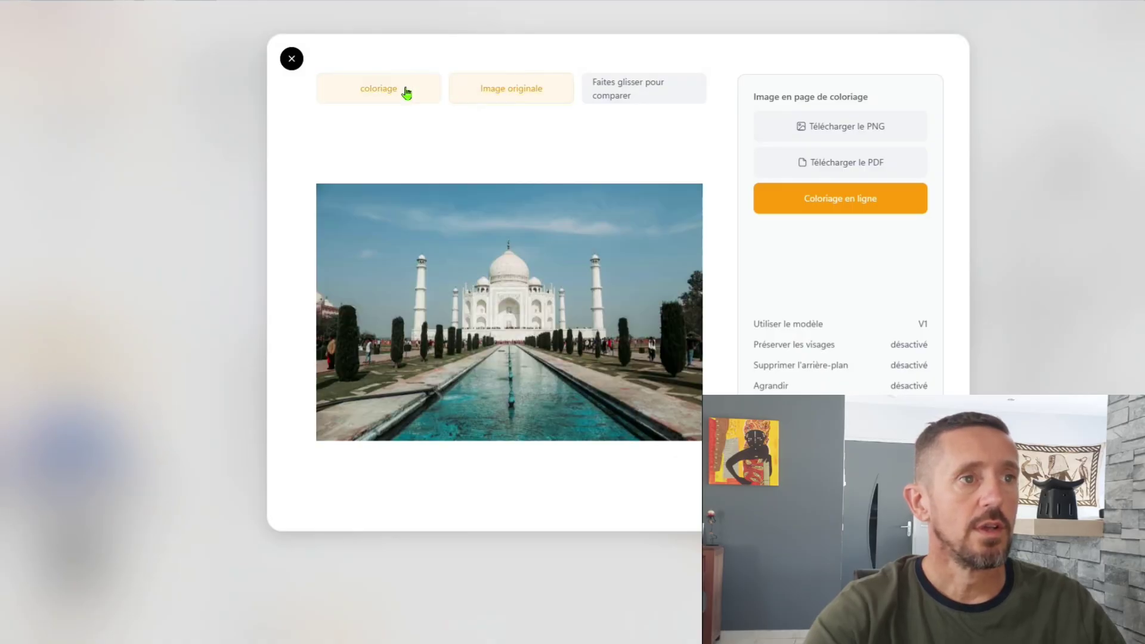
click(382, 93)
click(483, 92)
click(422, 95)
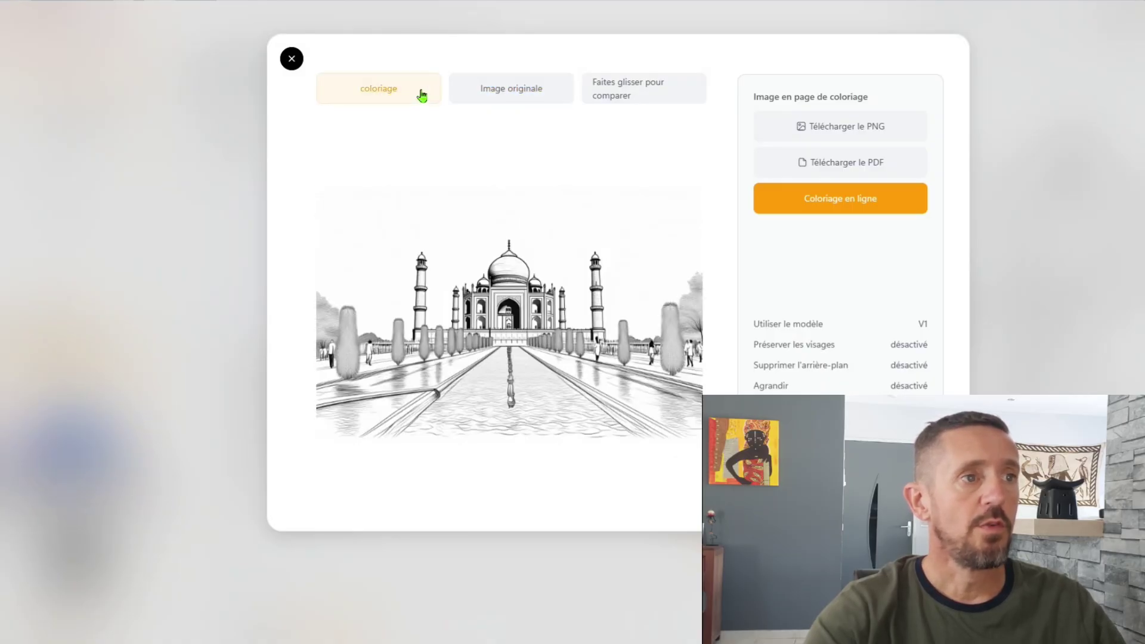
click(499, 91)
click(386, 95)
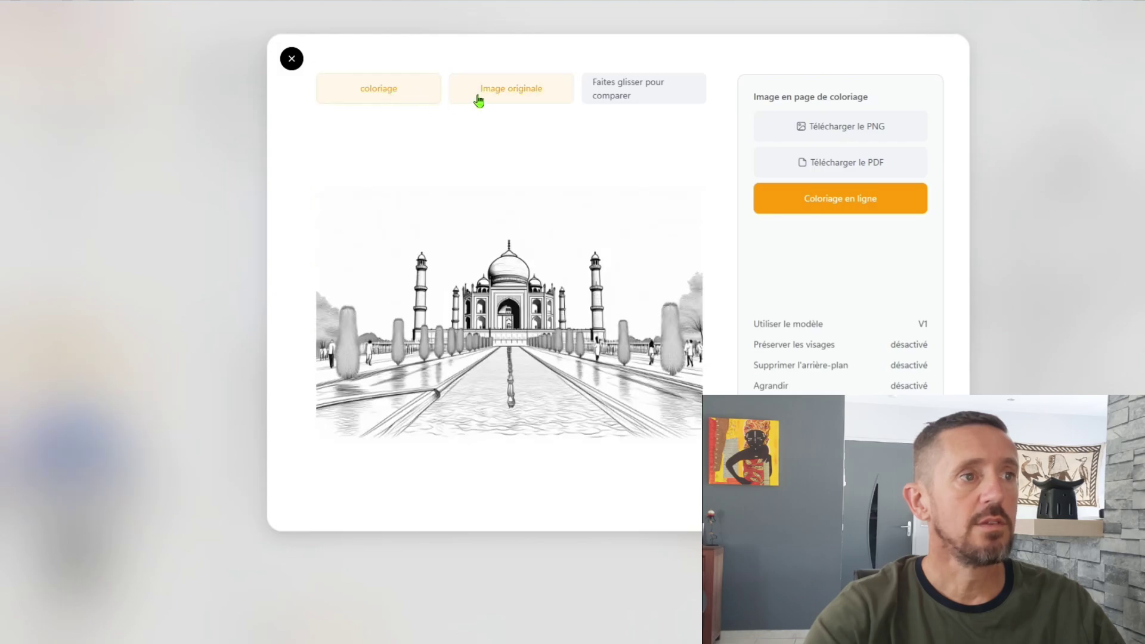
click(484, 99)
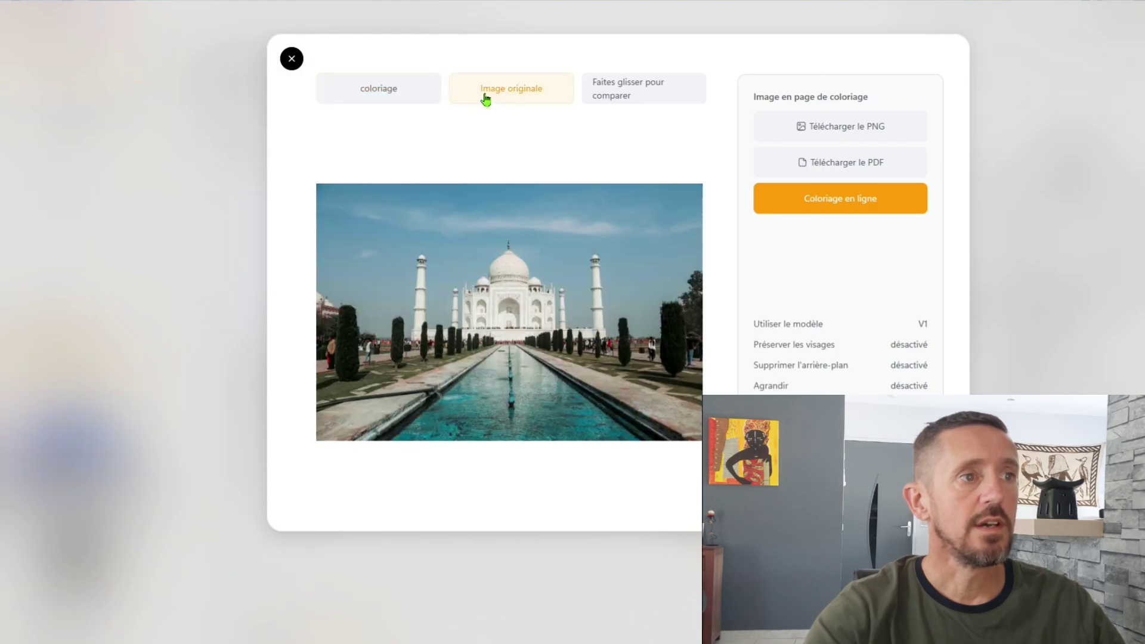
click(389, 96)
click(519, 94)
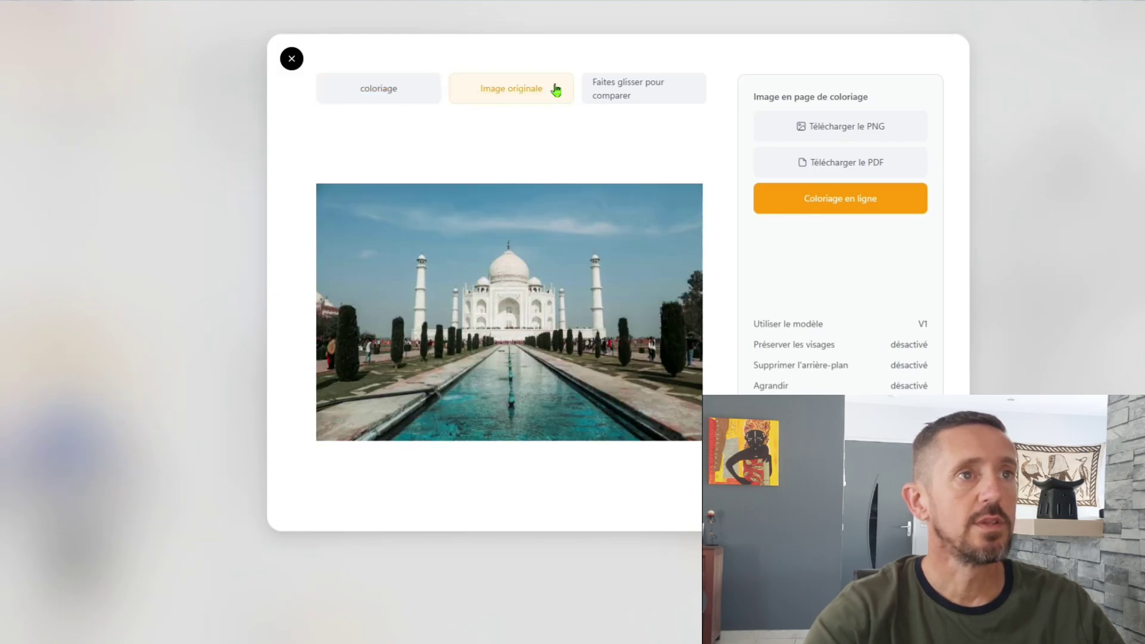
- Examine the Taj Mahal conversion through the sliding comparison, sweeping the divider across the image, and return to the coloring view
click(634, 92)
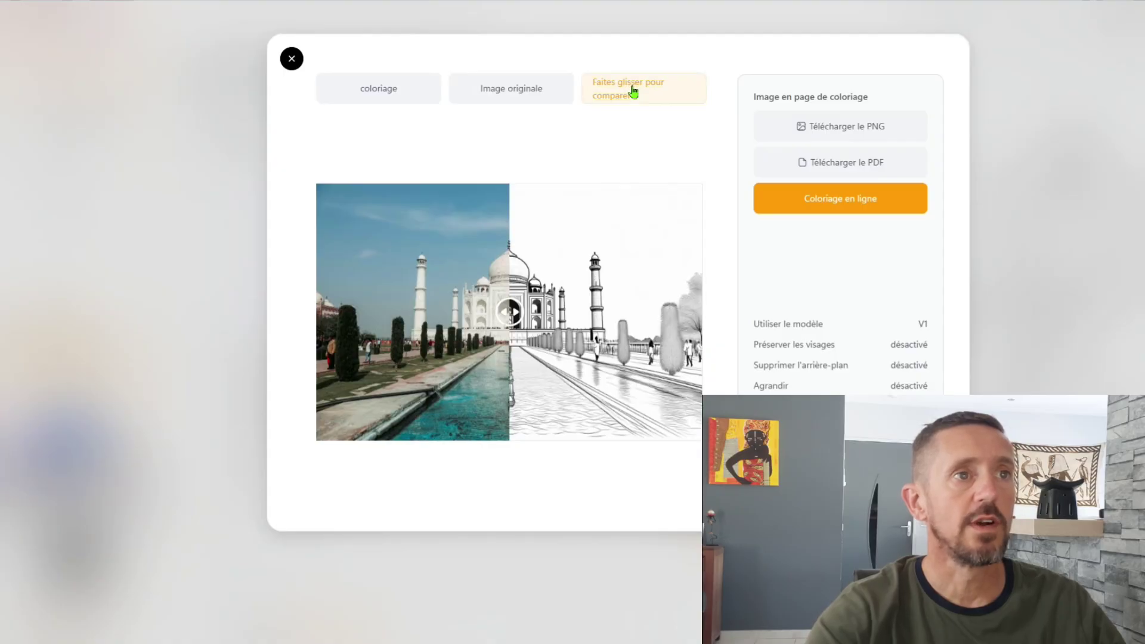
mouse_move(509, 311)
mouse_down()
mouse_move(319, 317)
mouse_move(698, 326)
mouse_move(313, 336)
mouse_move(713, 316)
mouse_move(385, 343)
mouse_move(320, 328)
mouse_up()
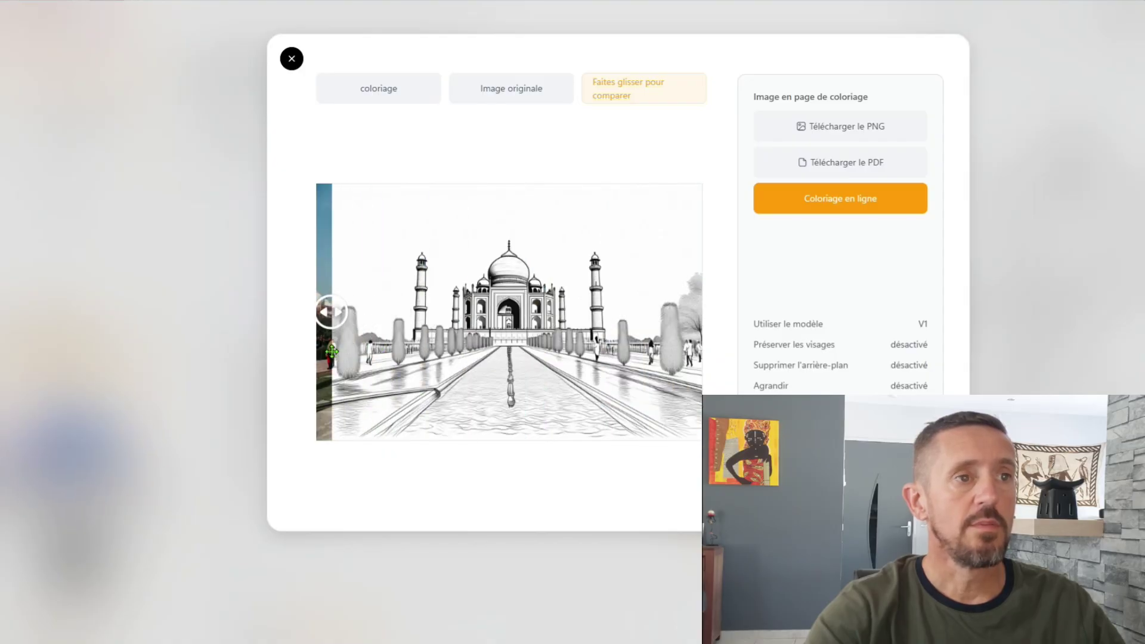
click(508, 322)
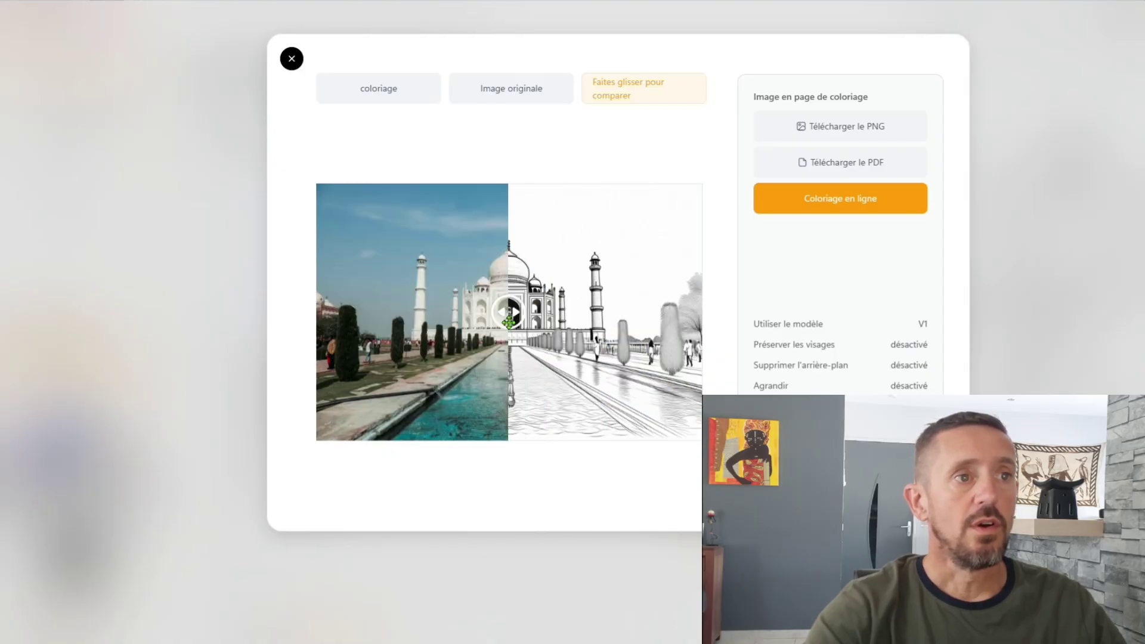
click(383, 97)
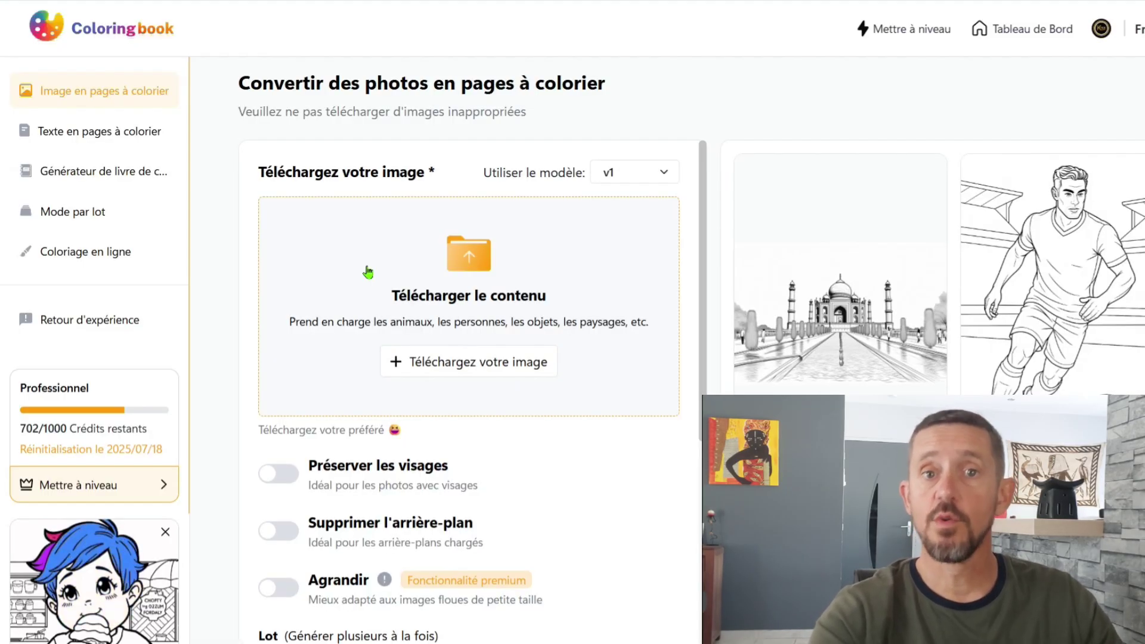
- Go to the coloring book generator and define the character by text with the suggestion "Fée des fleurs en robe de pétales"
click(111, 178)
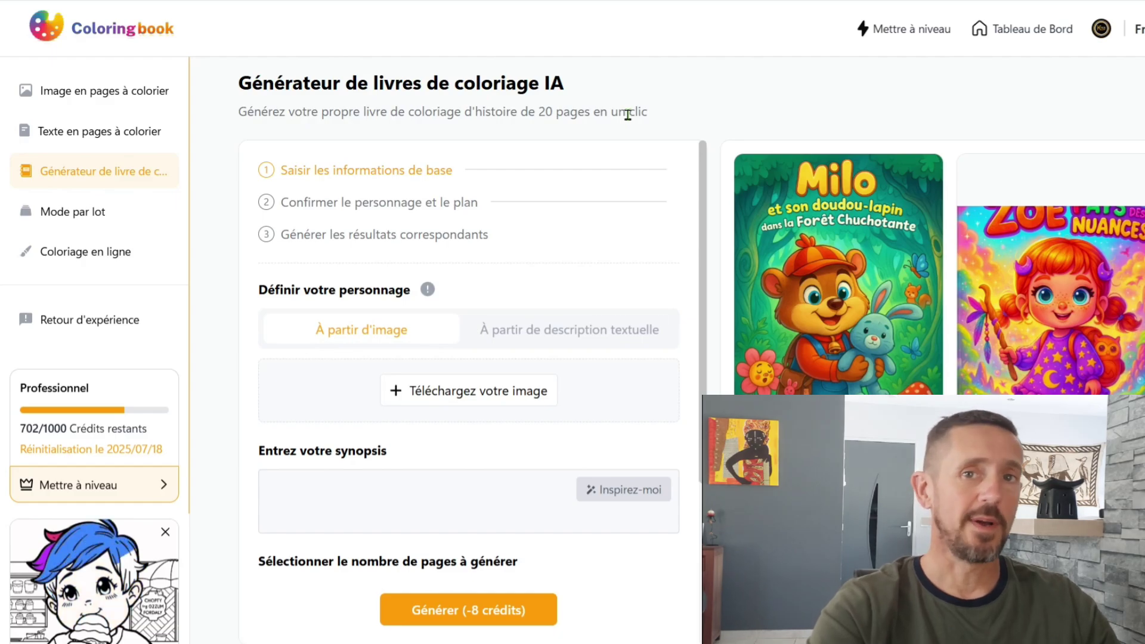
scroll(460, 361, down, 1)
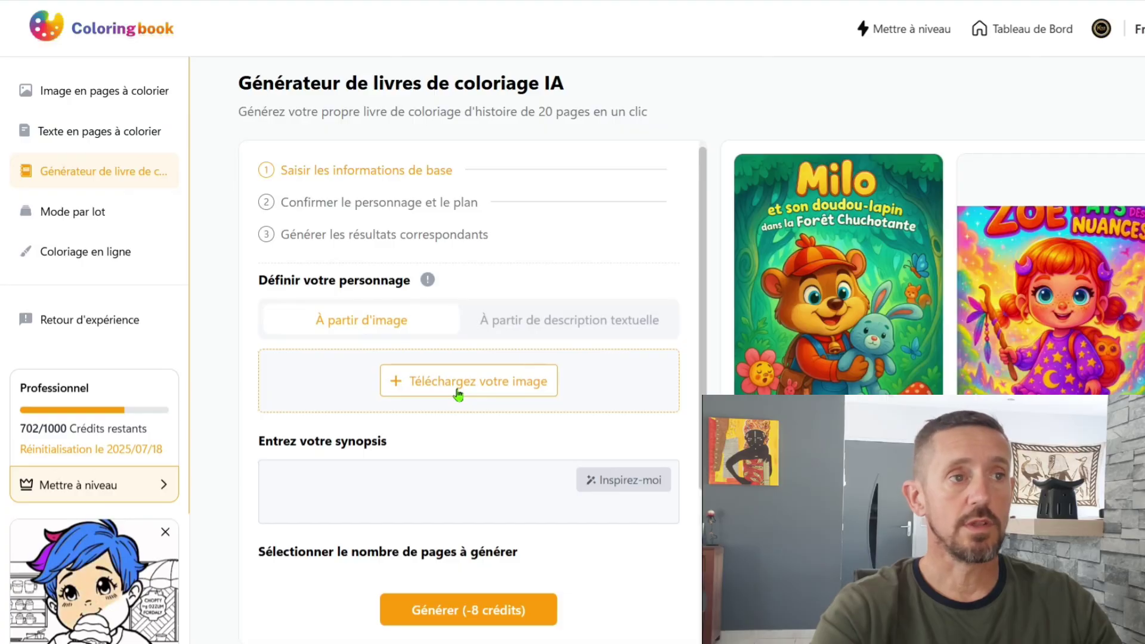
click(519, 320)
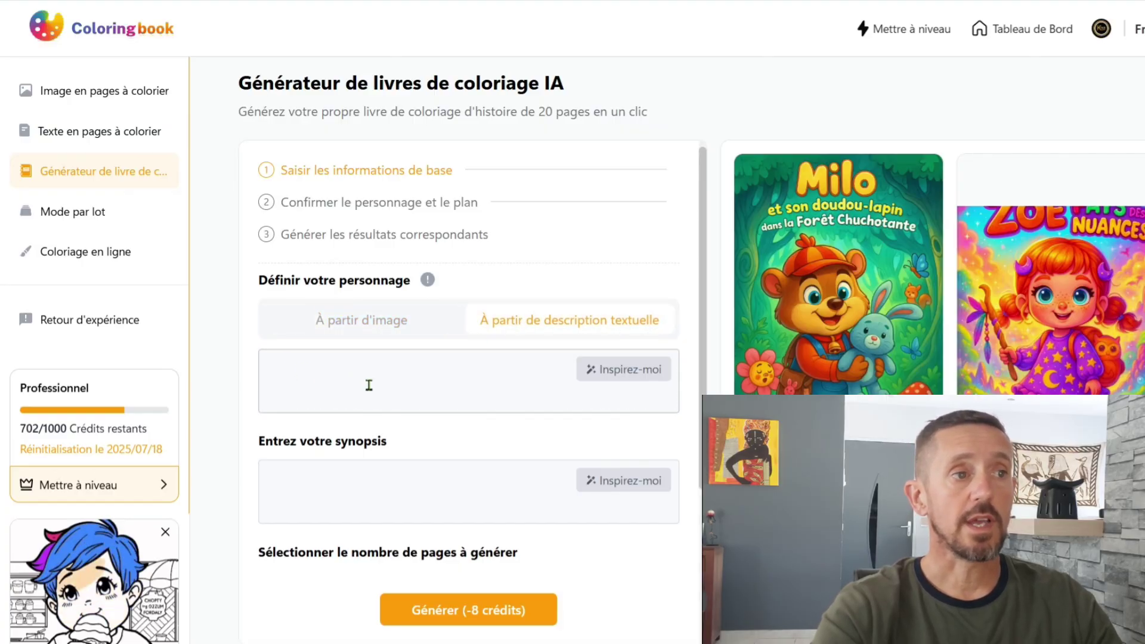
click(620, 370)
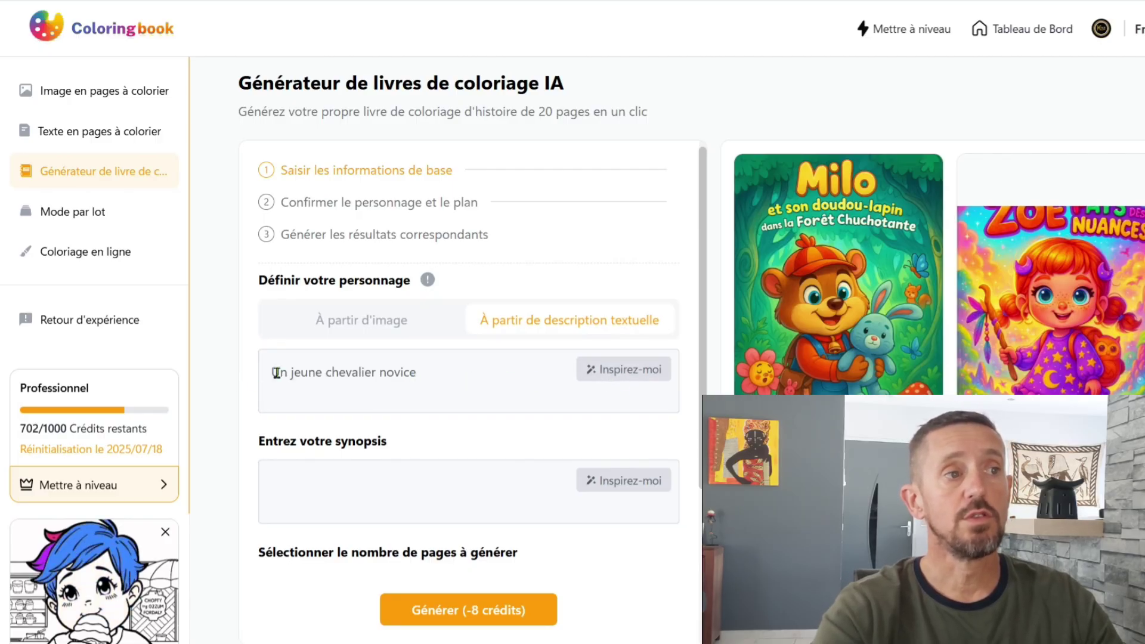
click(599, 373)
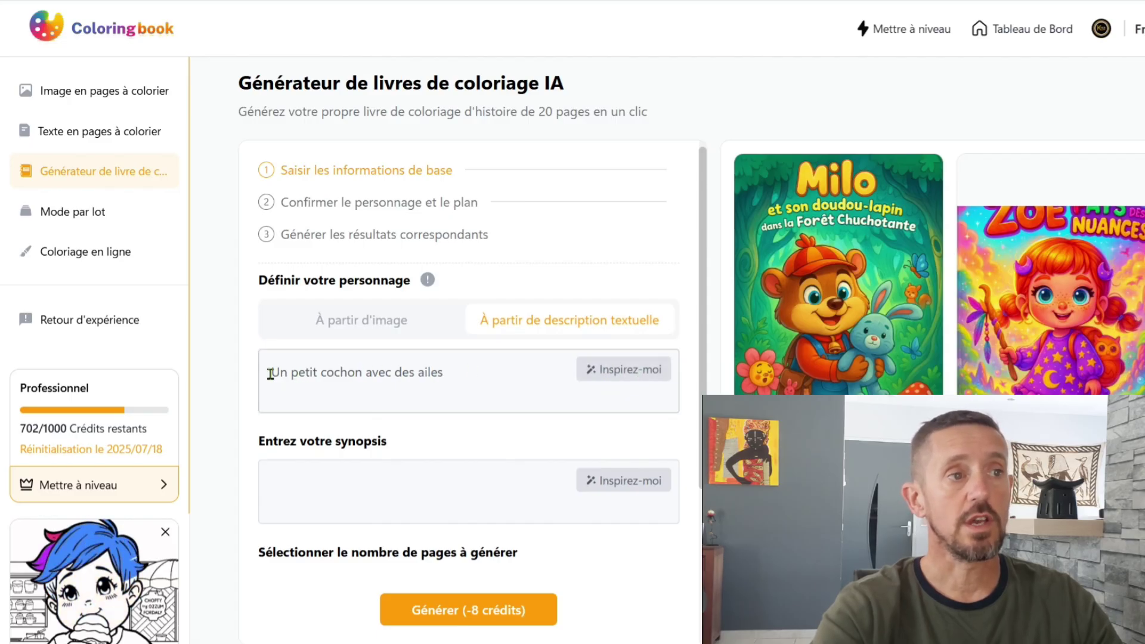
click(596, 371)
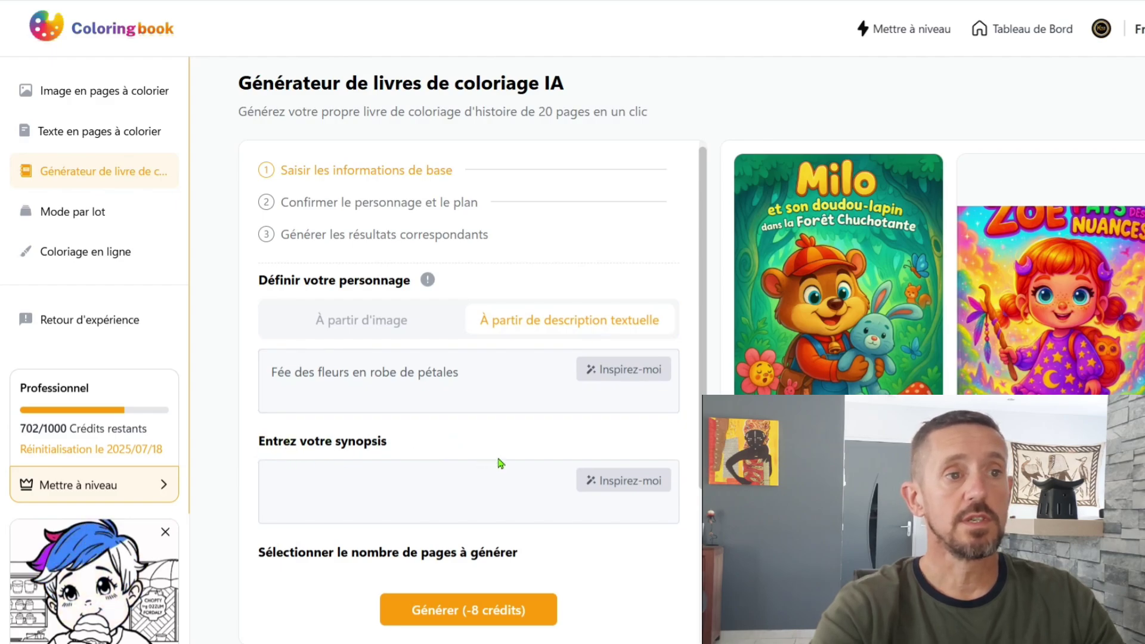
- Fill the synopsis with a suggested story about a crystal cave behind a waterfall and set the book length to 20 pages
click(619, 486)
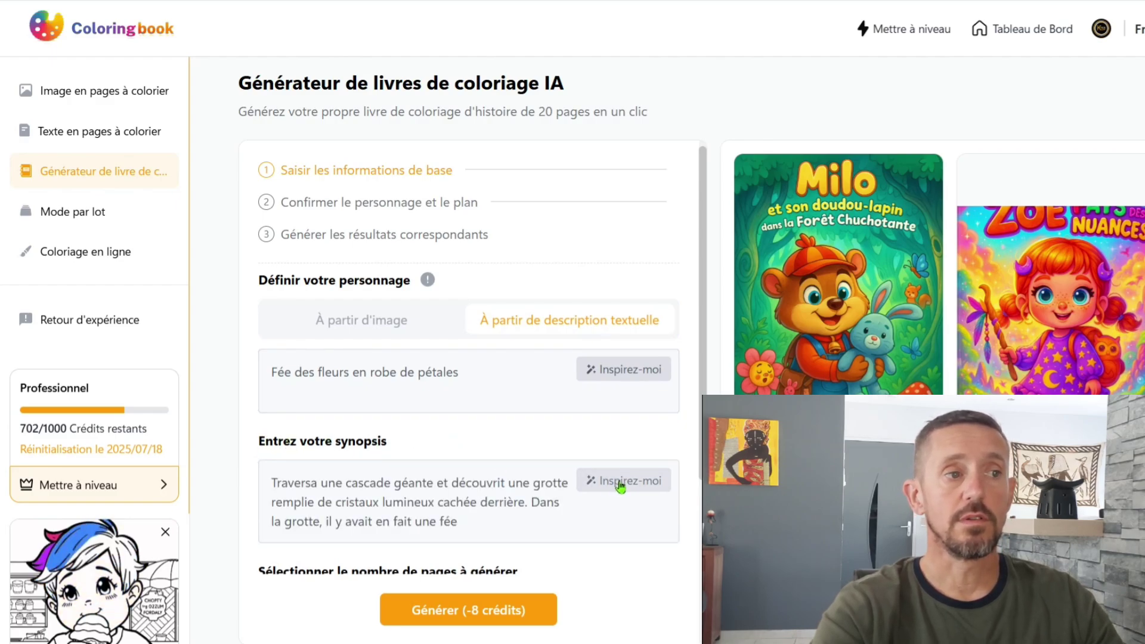
scroll(537, 477, down, 3)
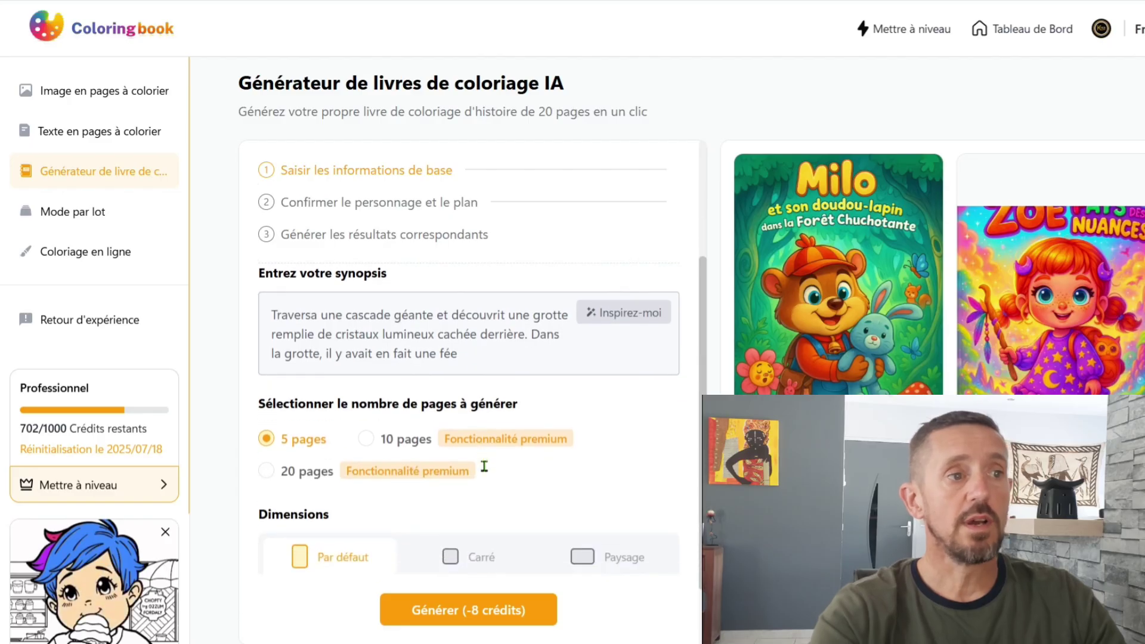
scroll(274, 486, up, 1)
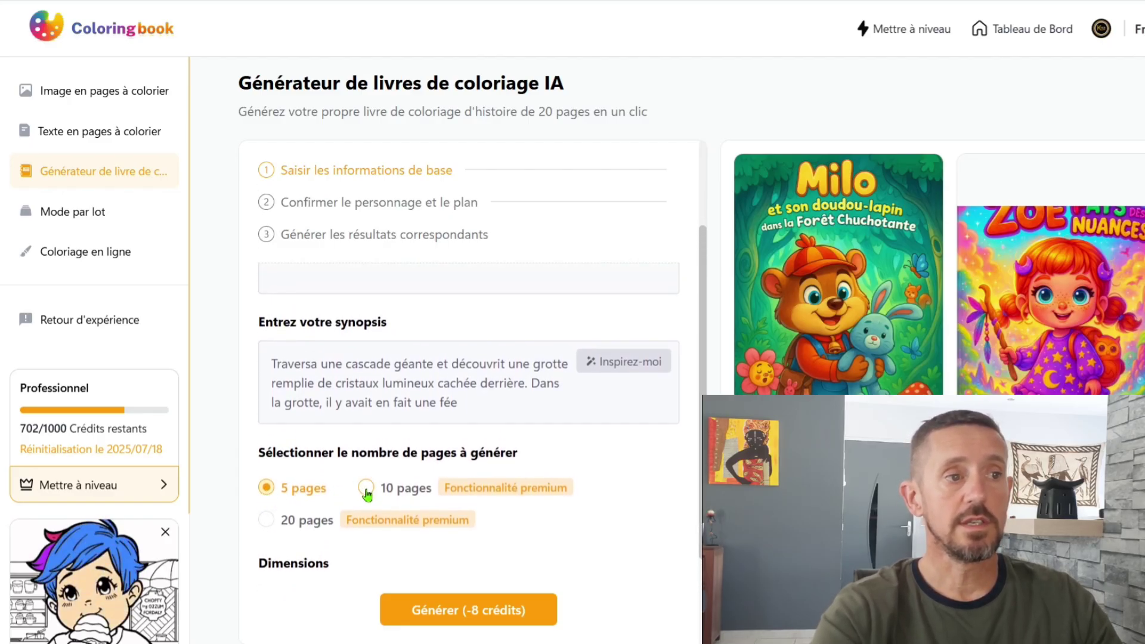
click(365, 489)
click(266, 520)
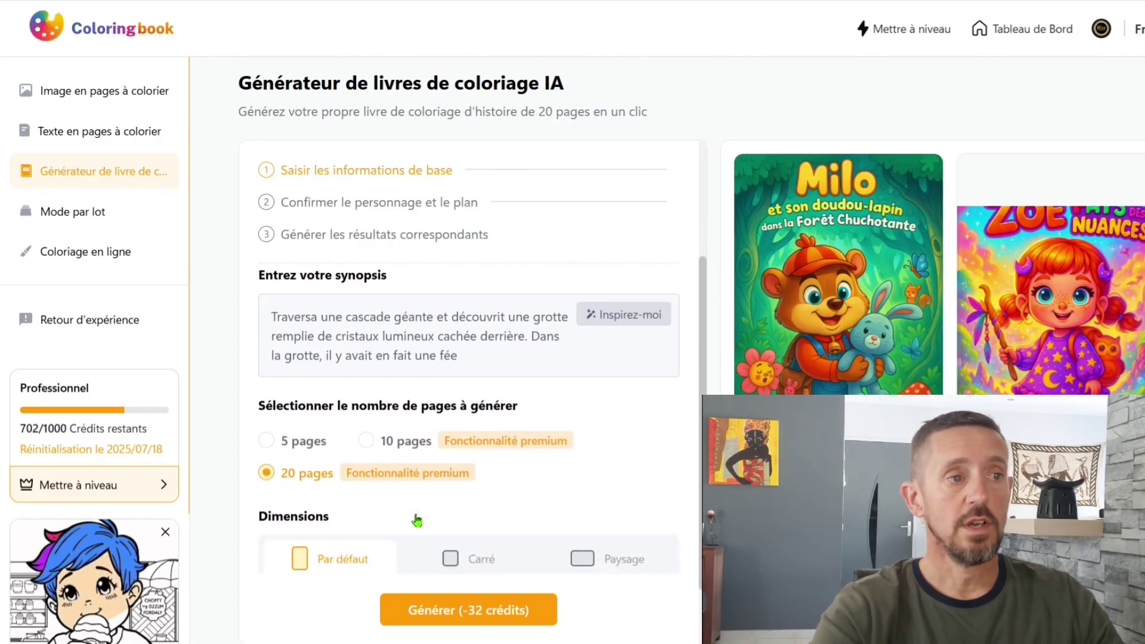
scroll(352, 489, down, 1)
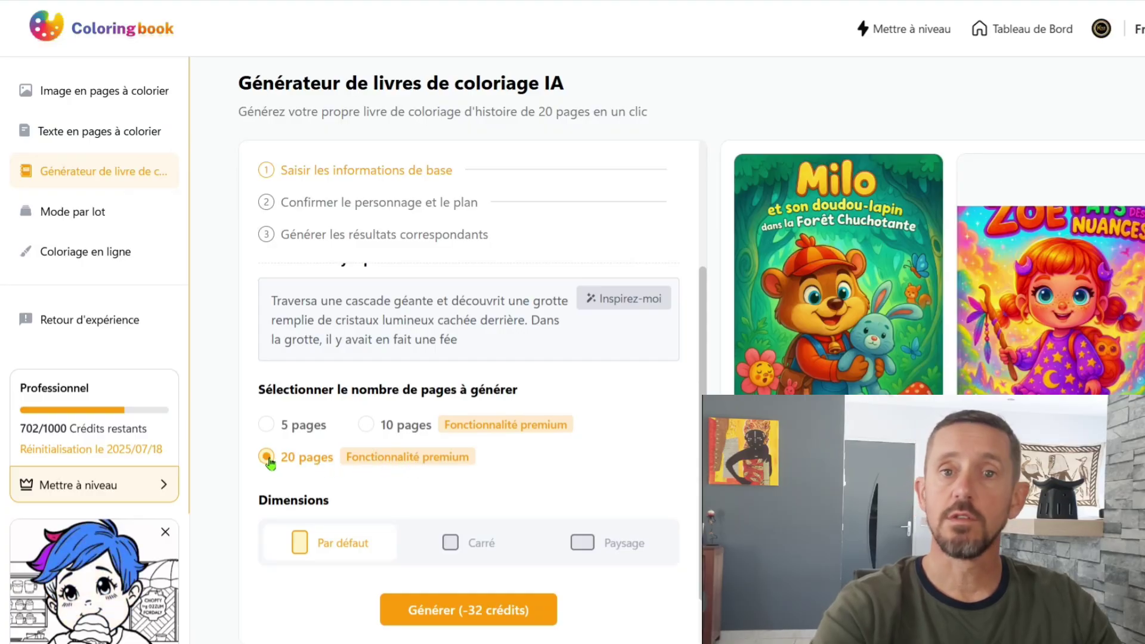
scroll(286, 418, down, 1)
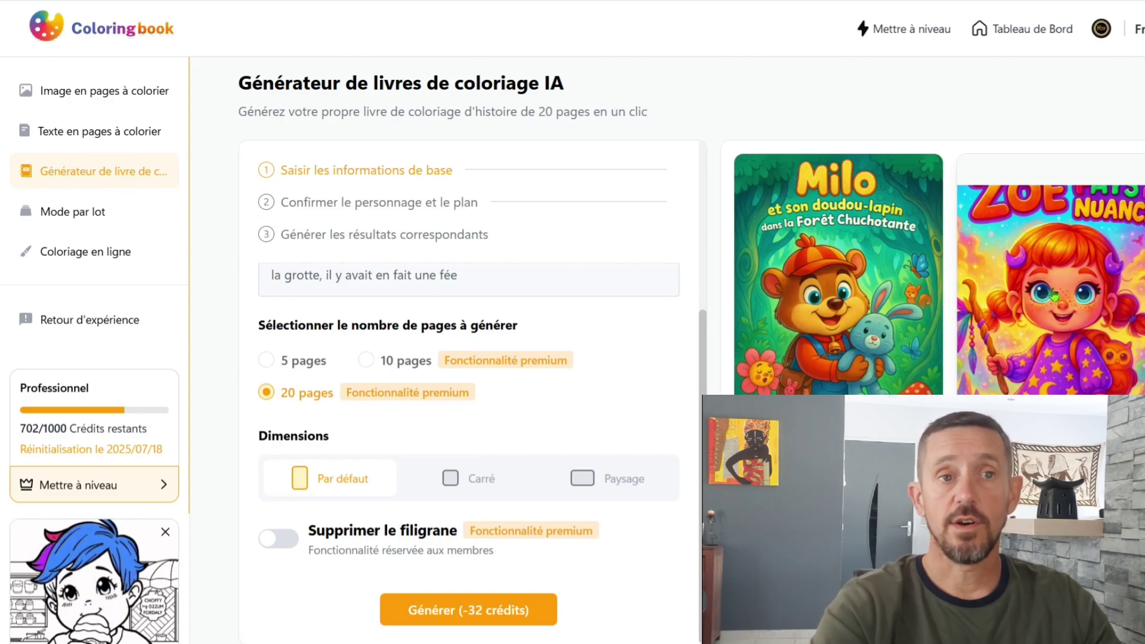
- Open the Zoé coloring book, and review the ChatGPT conversation with the prompts and images correcting its truncated cover title
click(1053, 322)
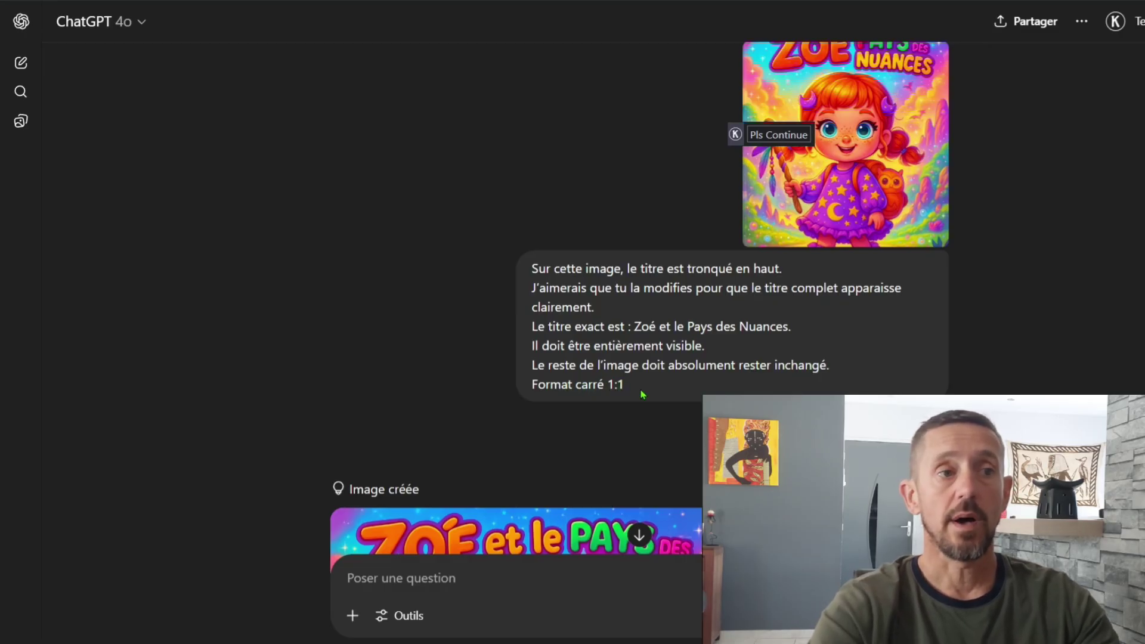
scroll(642, 394, down, 6)
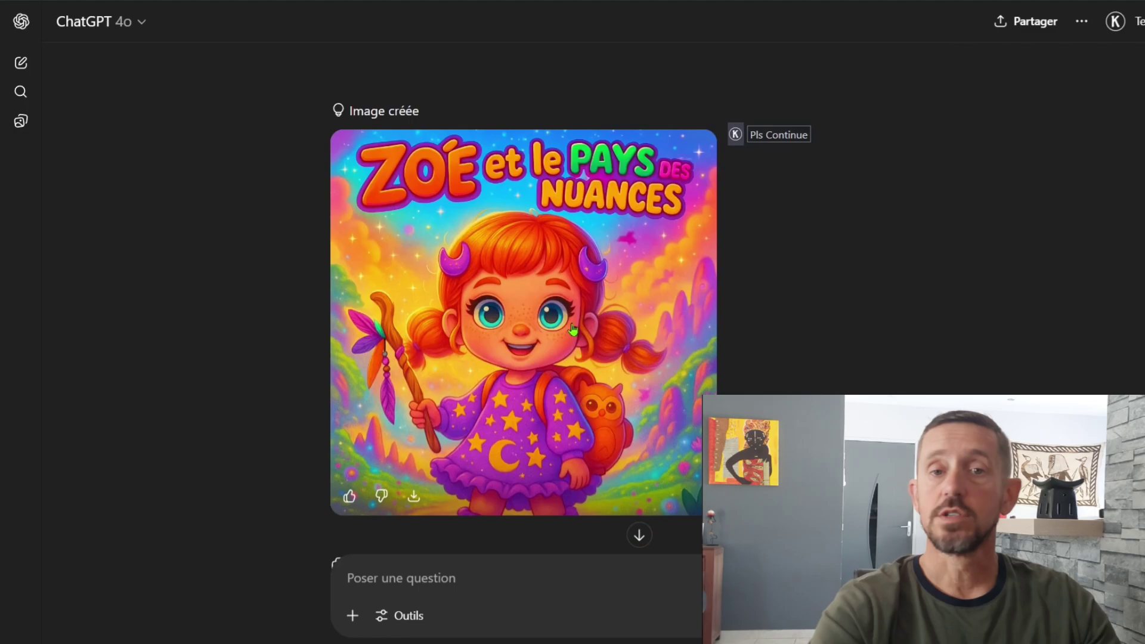
scroll(569, 397, up, 3)
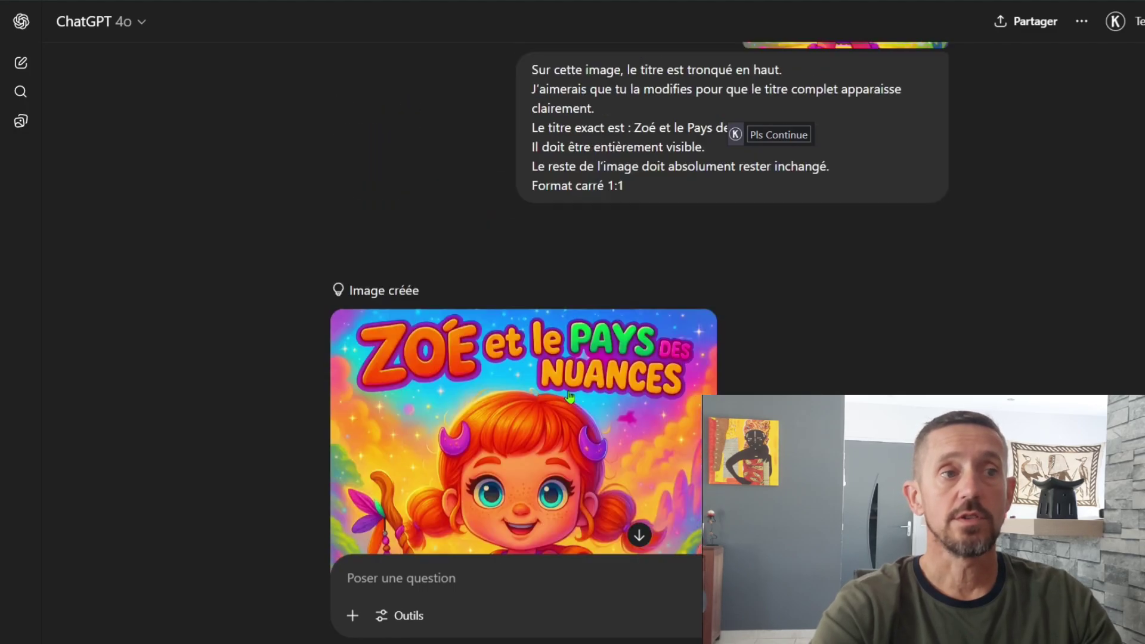
scroll(569, 396, up, 4)
scroll(571, 429, down, 5)
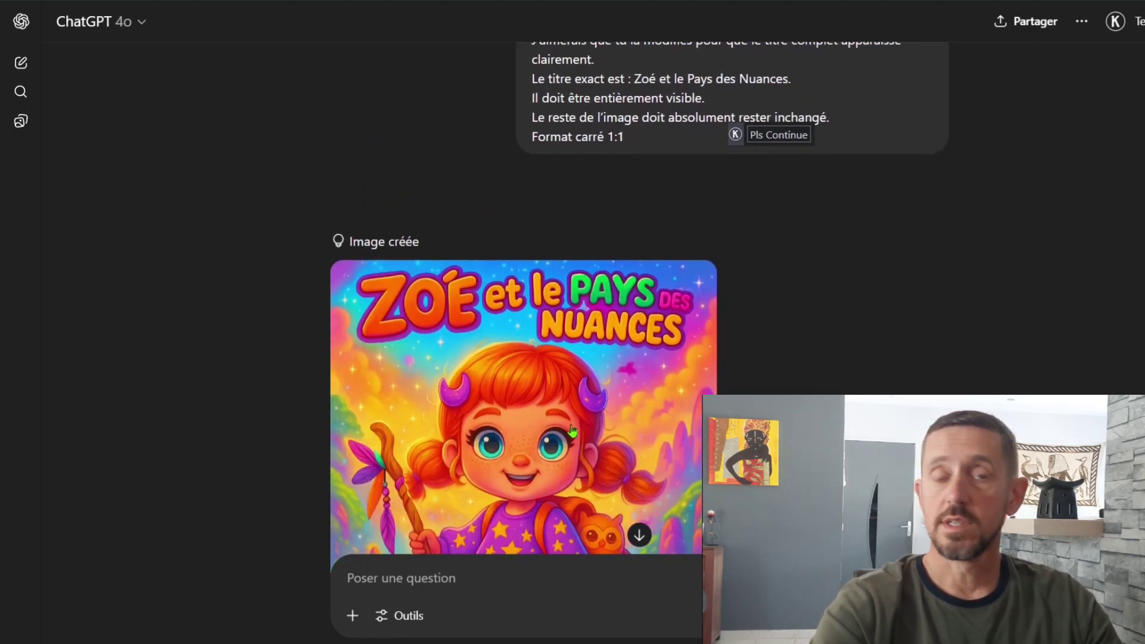
scroll(572, 429, down, 10)
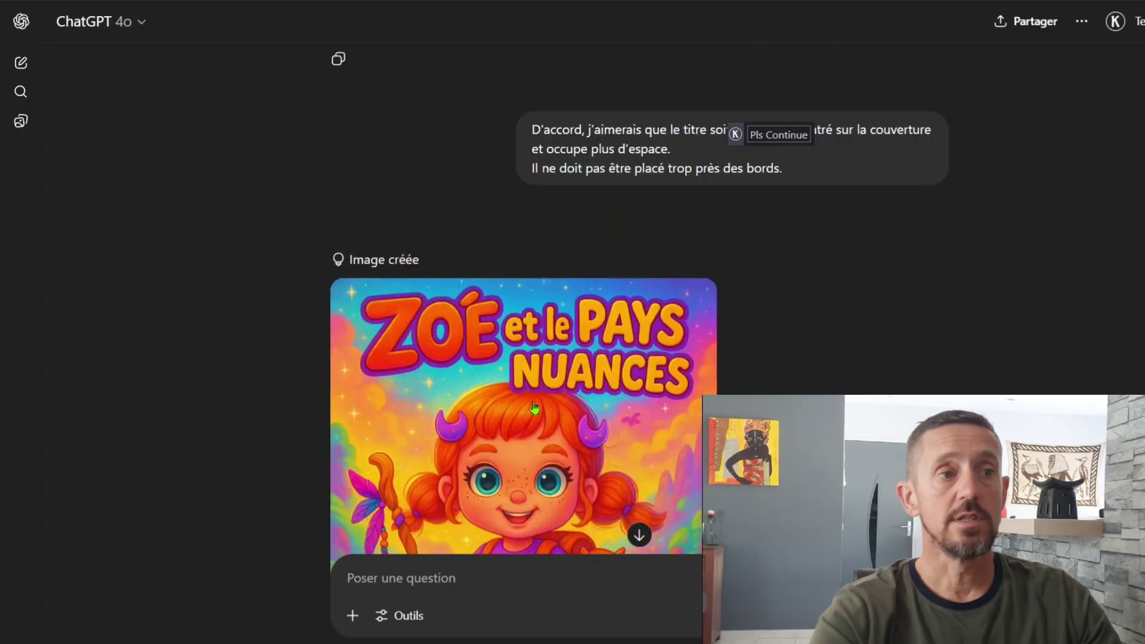
scroll(533, 407, down, 4)
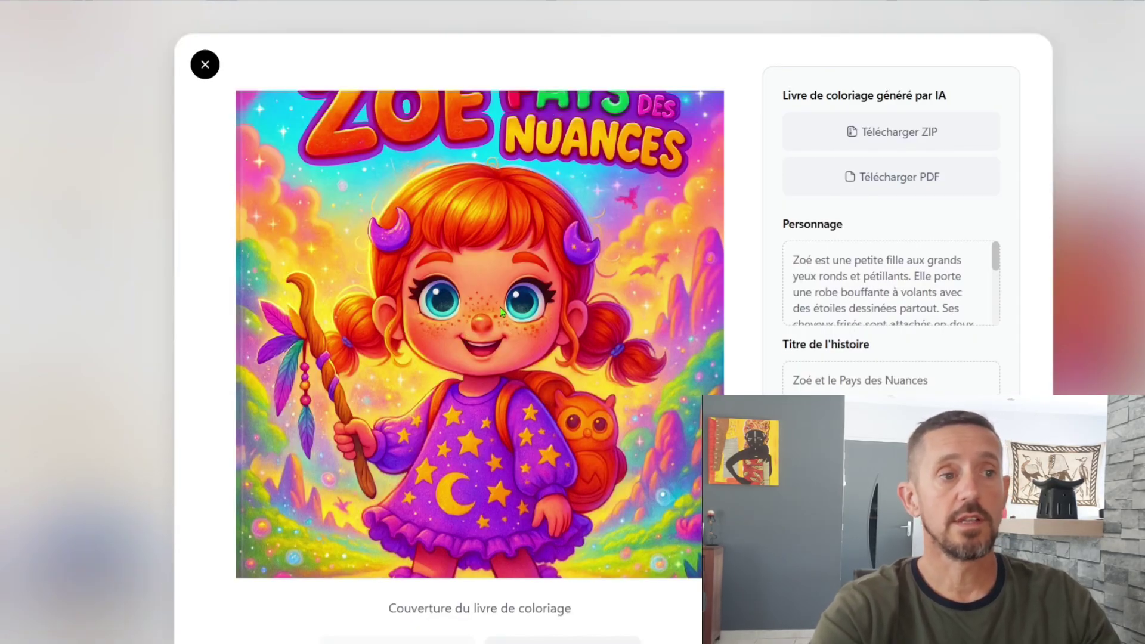
- Examine the opening of the Zoé coloring book from the cover through page 3, reading each illustration's caption
scroll(500, 311, down, 2)
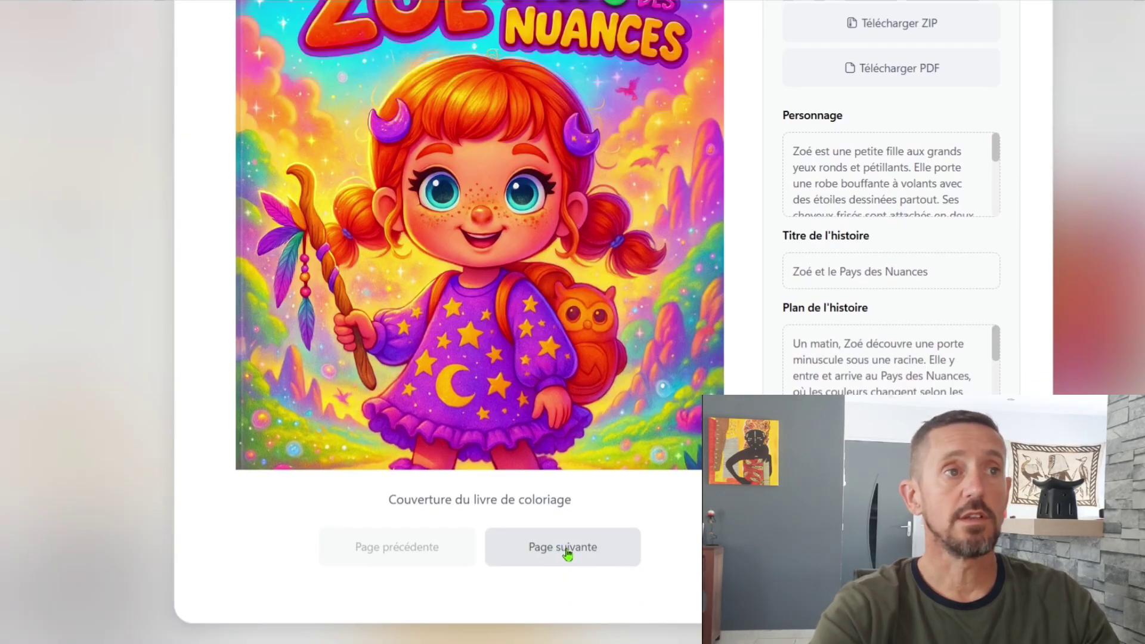
click(566, 552)
scroll(380, 424, down, 1)
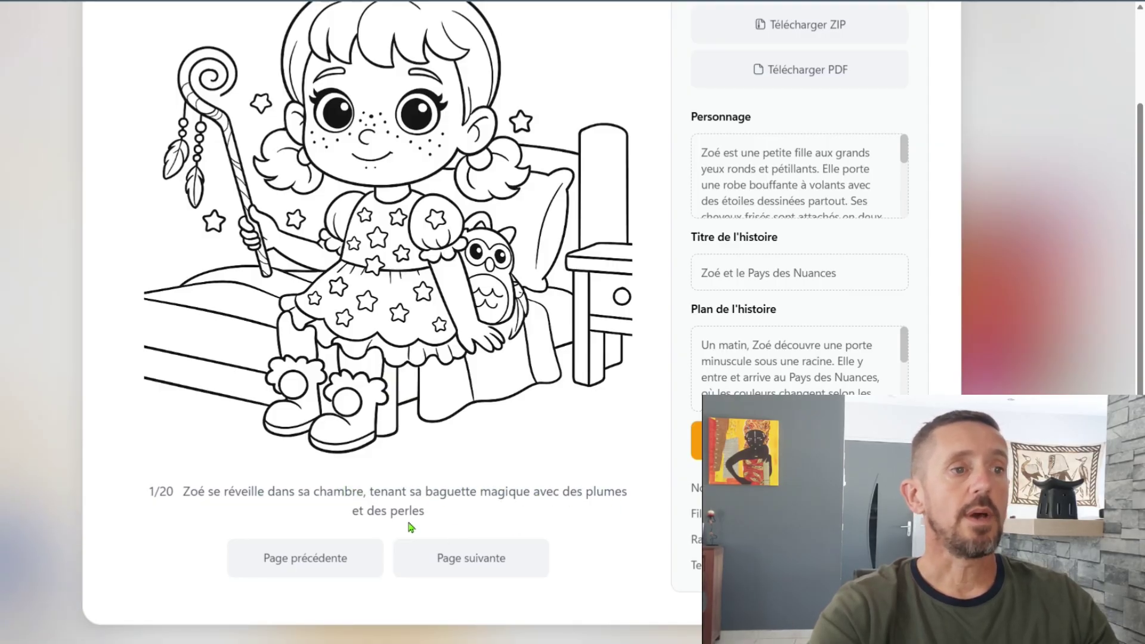
scroll(386, 484, up, 2)
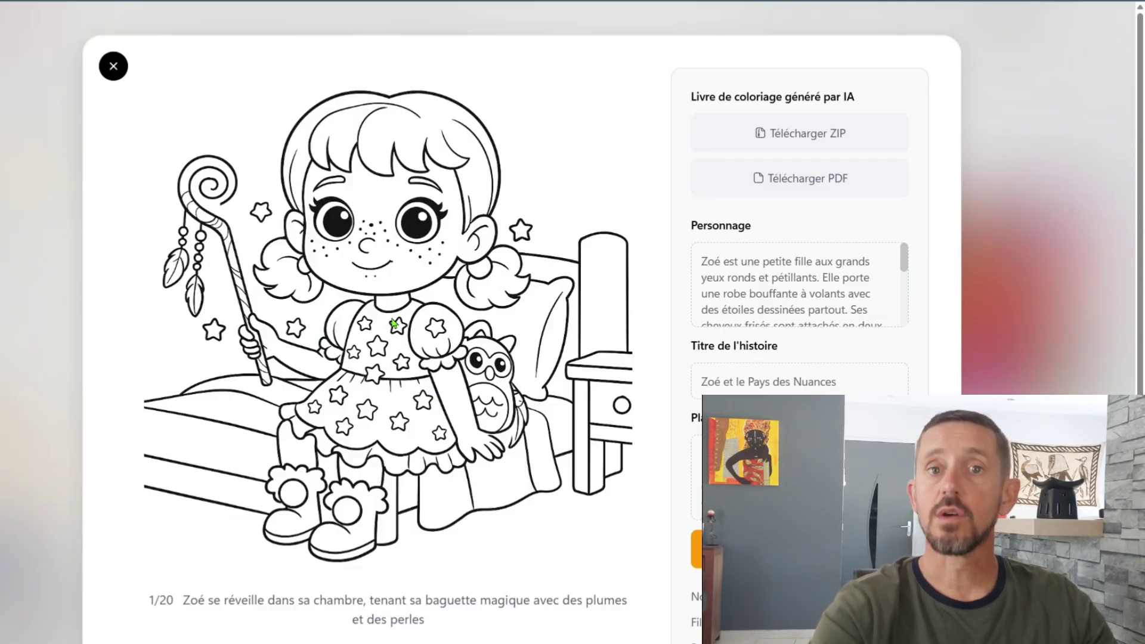
scroll(374, 397, down, 3)
click(465, 561)
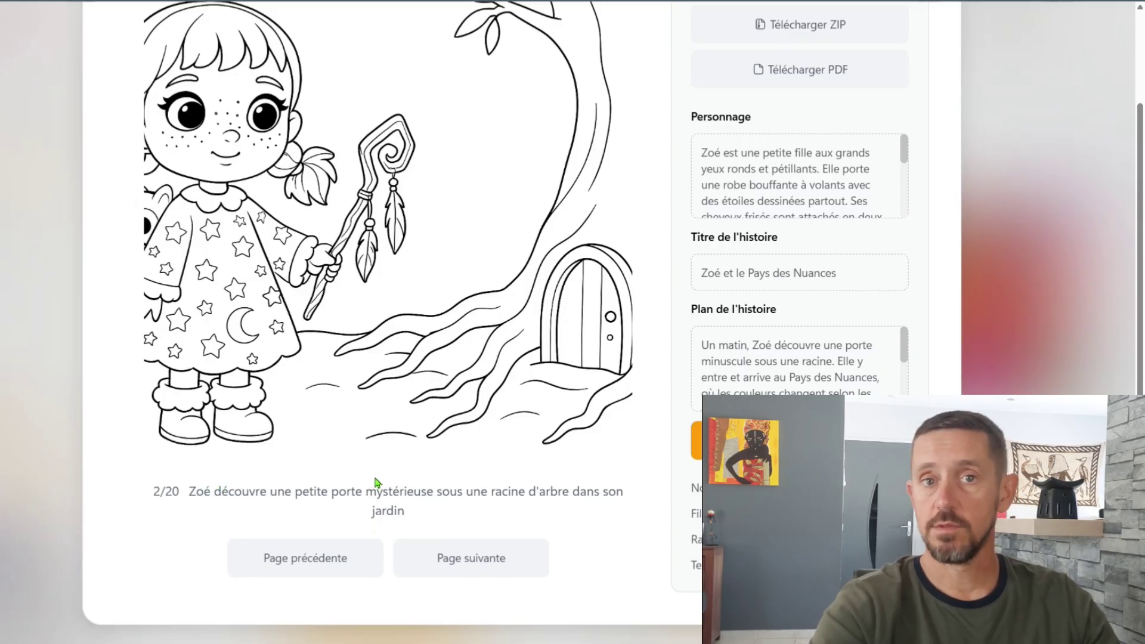
scroll(237, 276, up, 1)
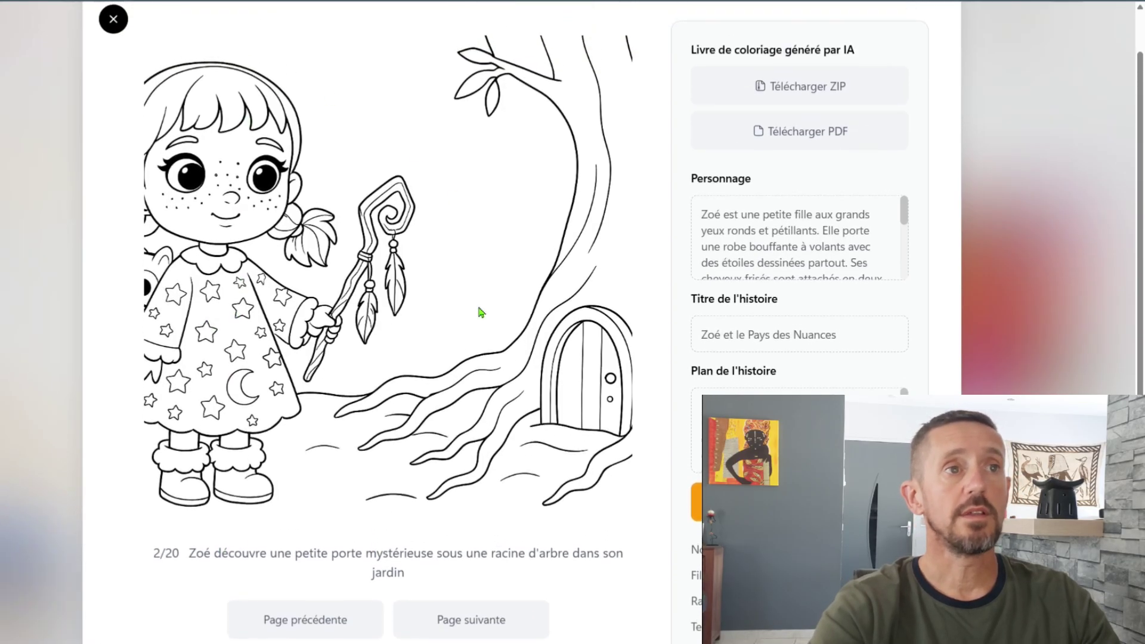
click(471, 623)
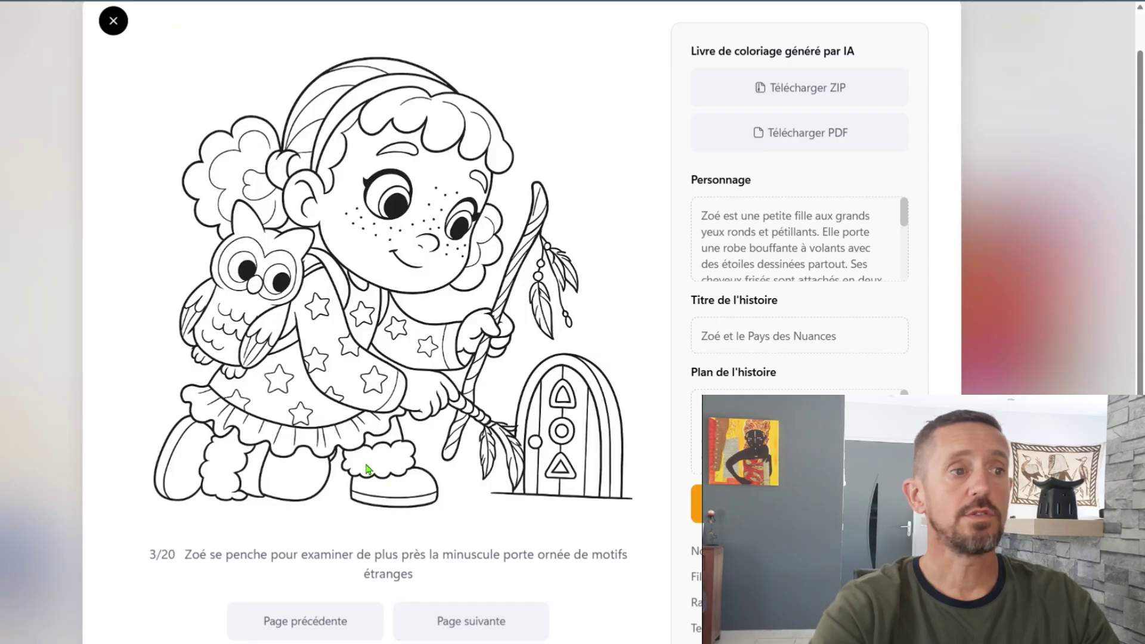
scroll(367, 468, down, 2)
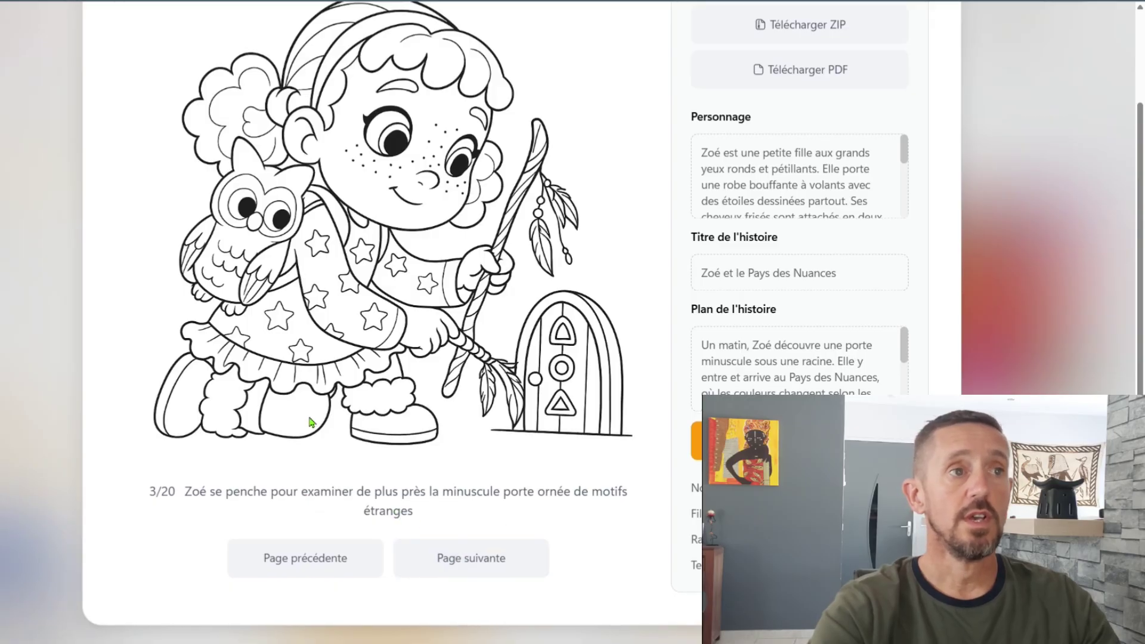
scroll(316, 406, up, 3)
scroll(322, 417, down, 2)
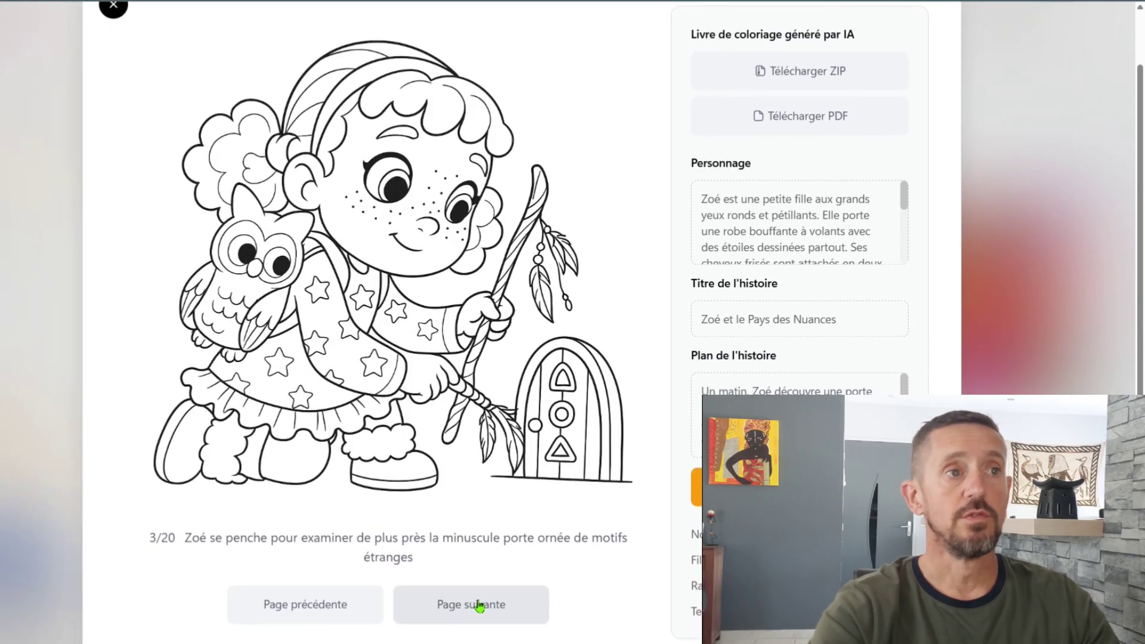
- Page through the rest of the Zoé coloring book to page 20, and close the book
click(477, 602)
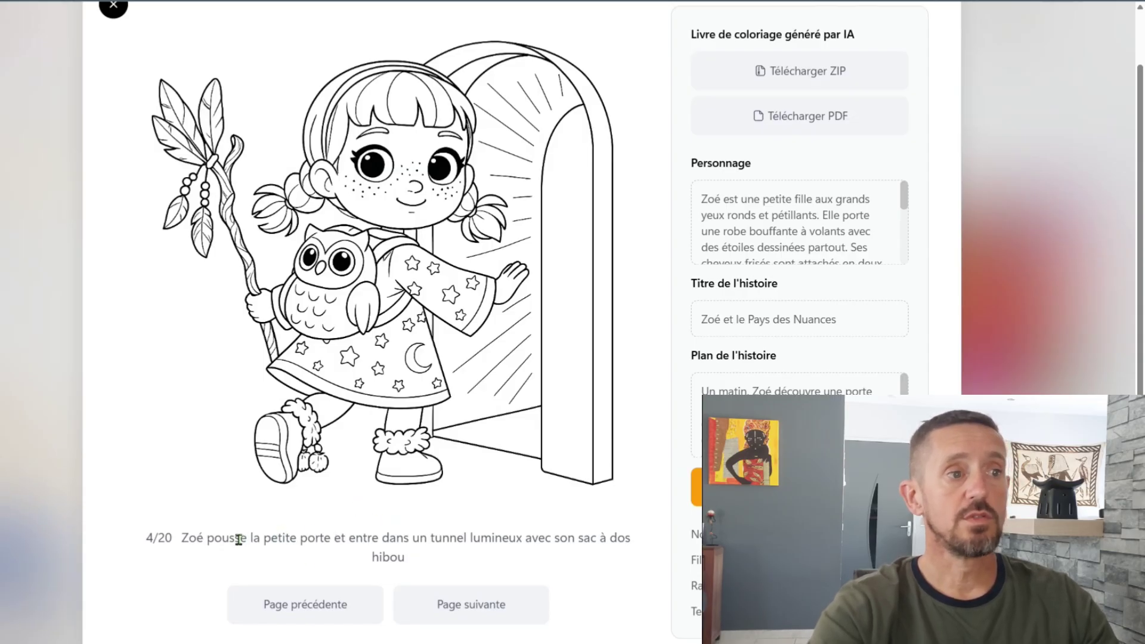
click(465, 614)
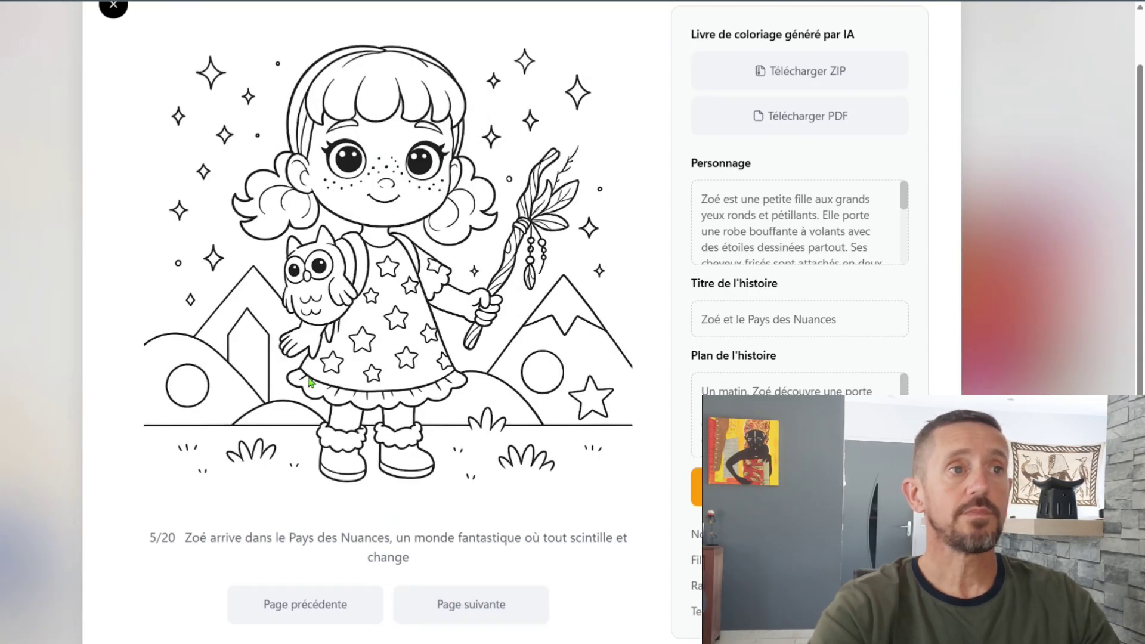
click(481, 607)
click(483, 607)
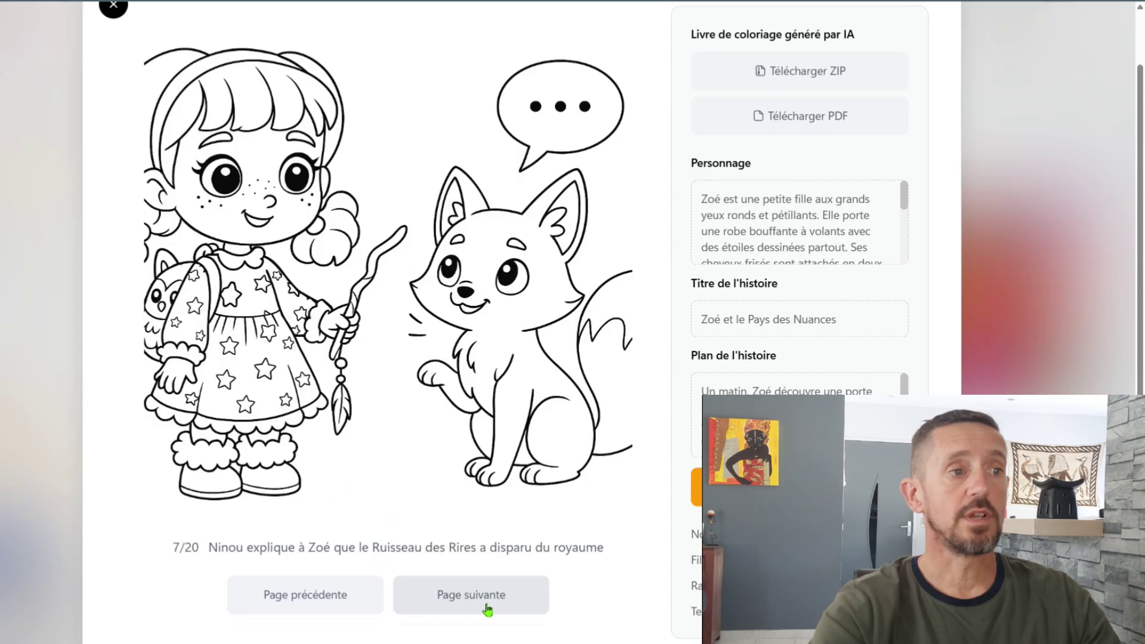
click(486, 607)
click(486, 608)
click(486, 607)
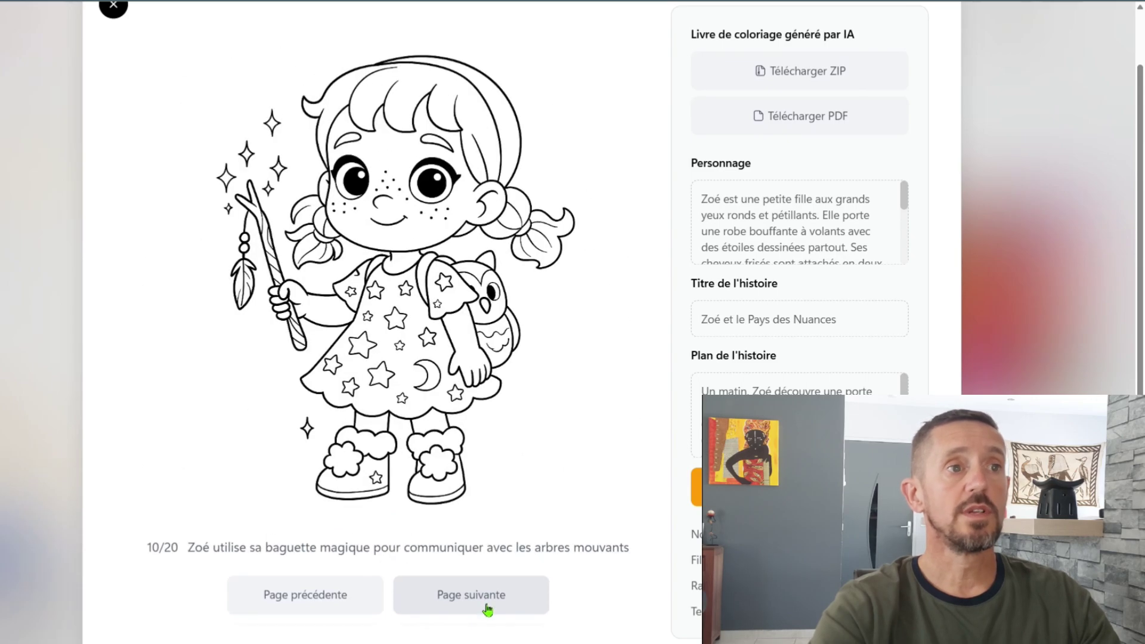
click(486, 607)
click(486, 607)
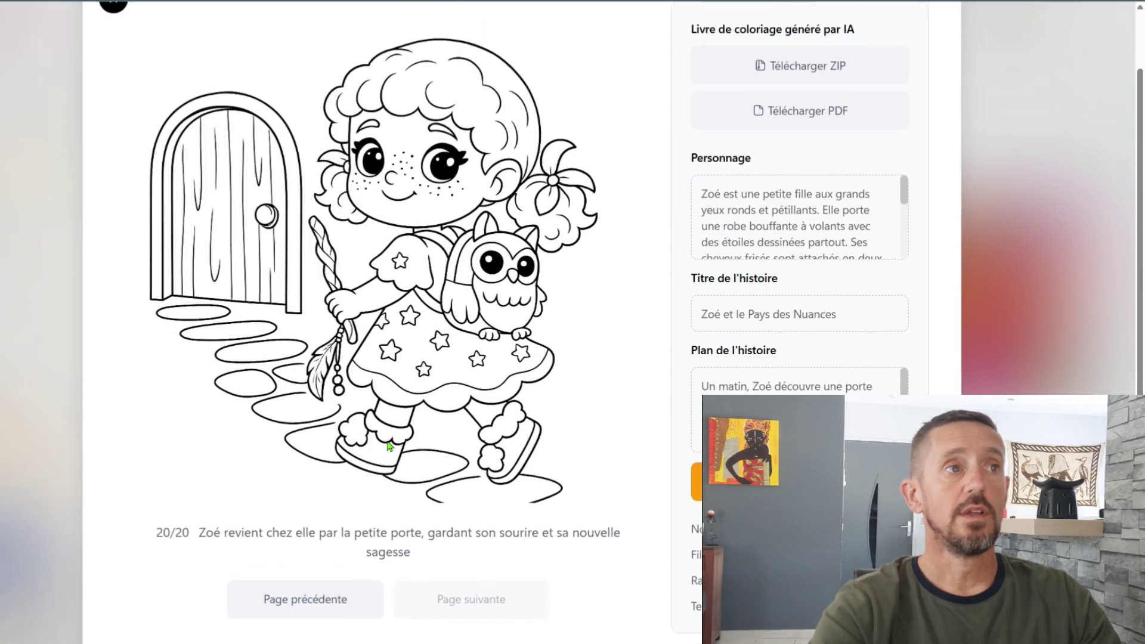
scroll(54, 189, up, 1)
click(101, 70)
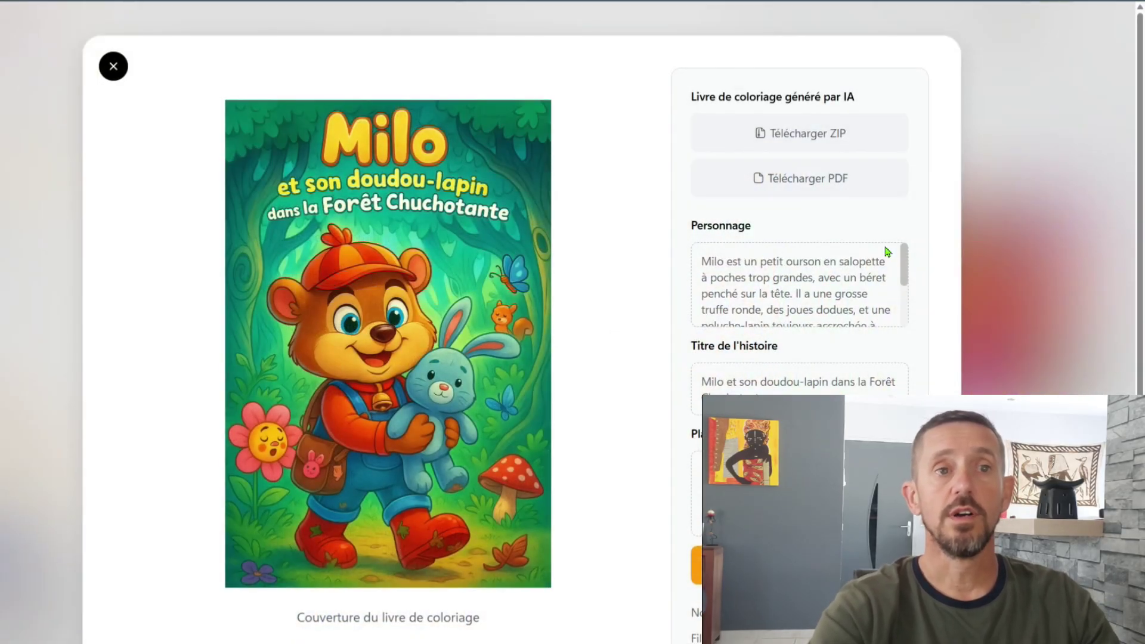
- Examine the Milo coloring book's cover, full character description, story title and story plan
scroll(909, 268, down, 2)
scroll(898, 263, up, 2)
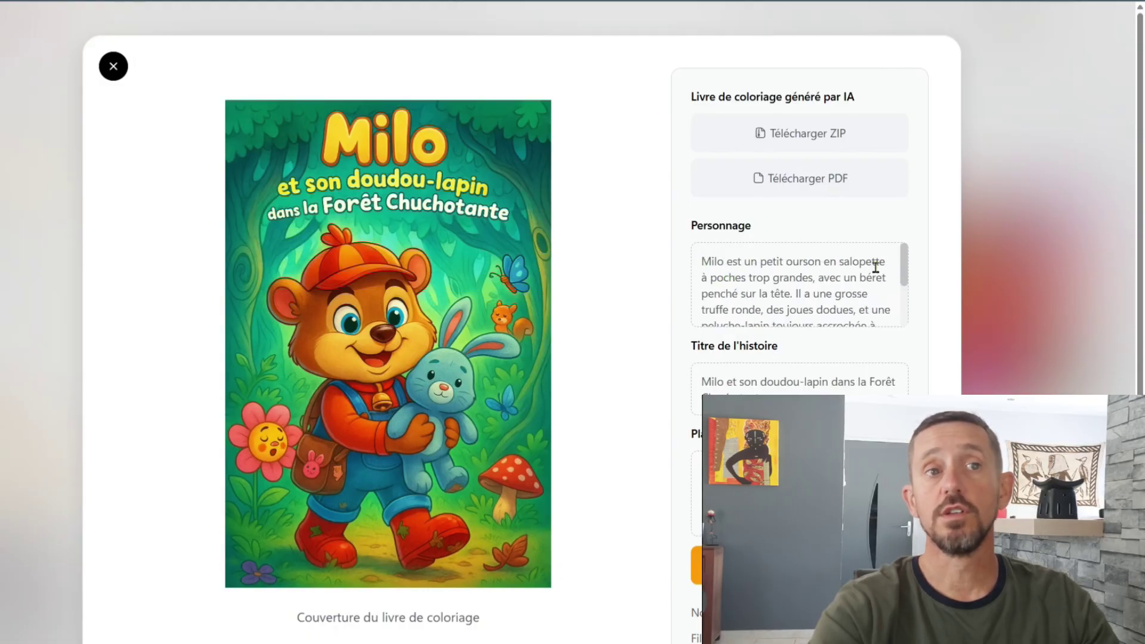
drag(900, 271, 901, 306)
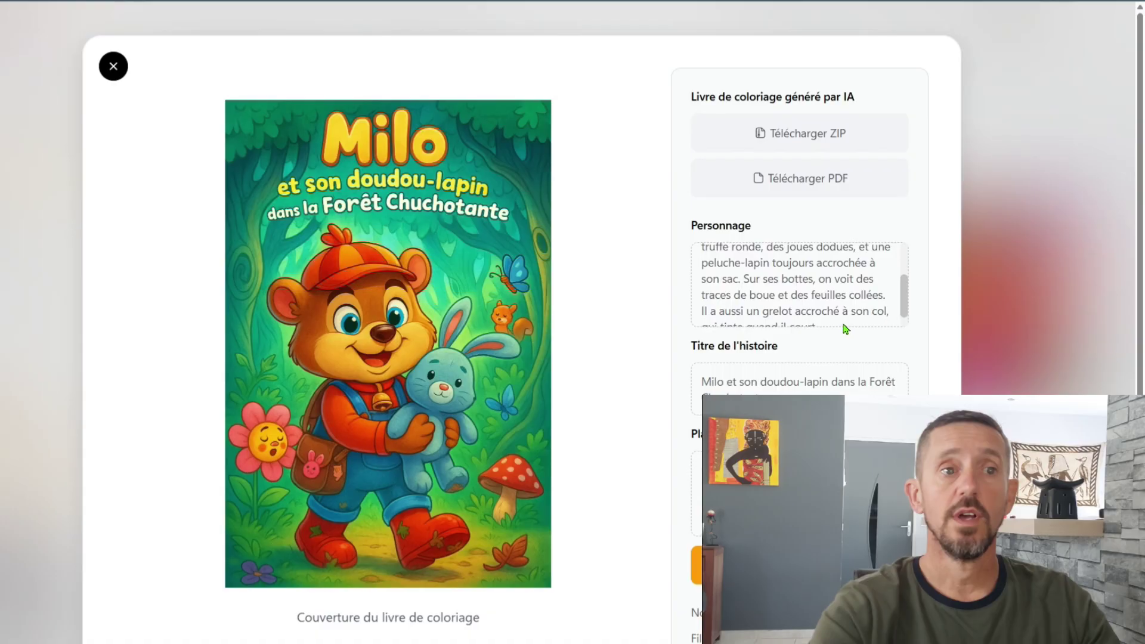
scroll(722, 259, down, 3)
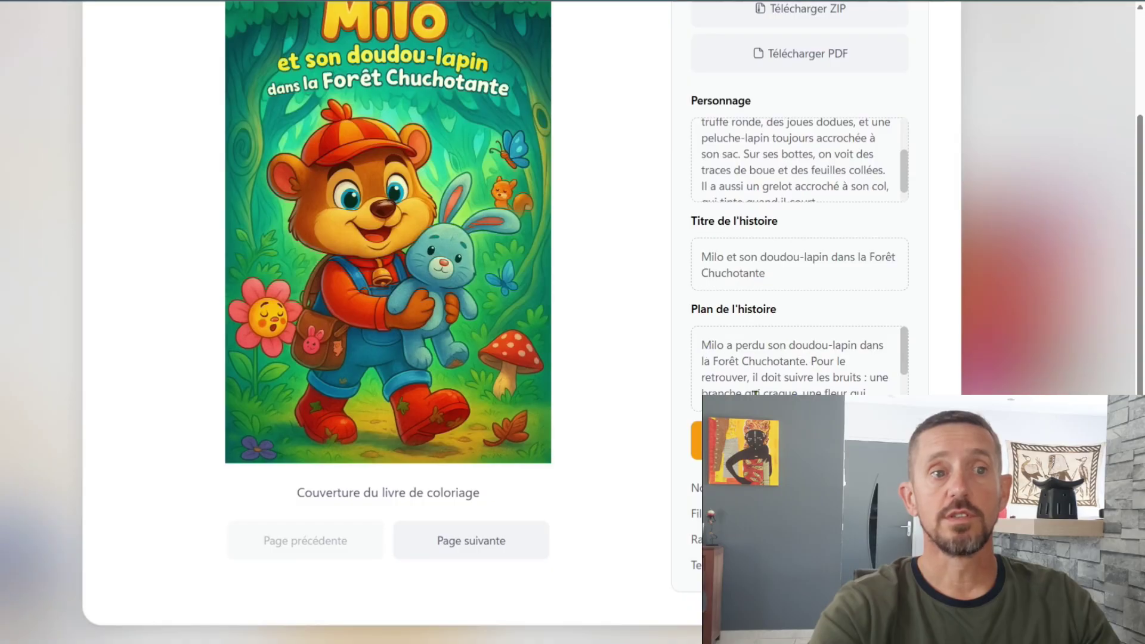
scroll(366, 242, up, 1)
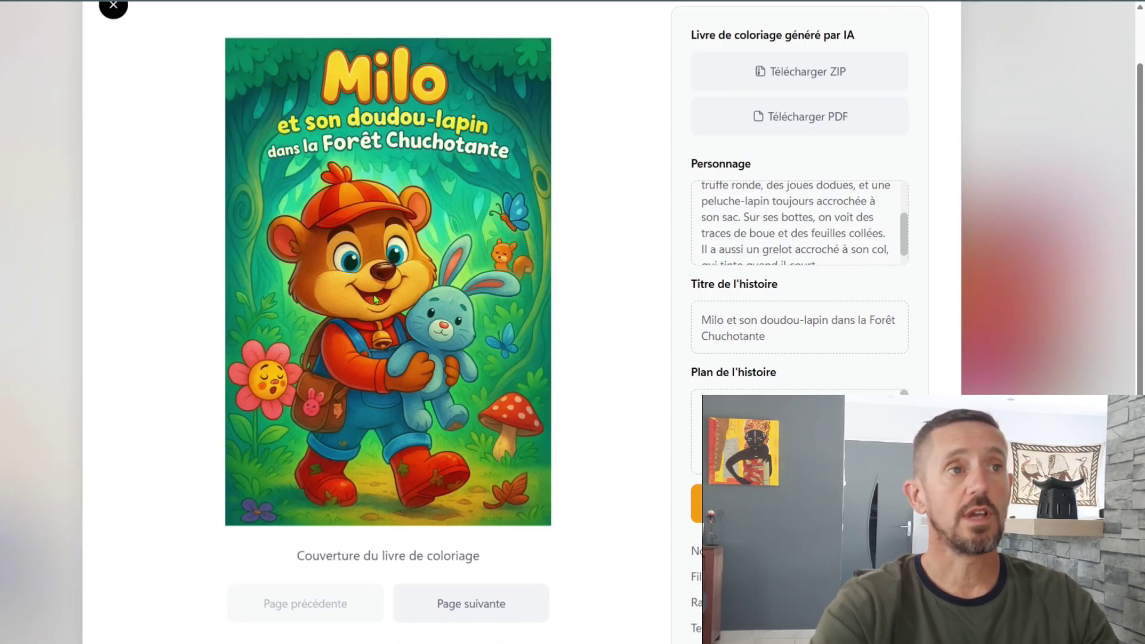
- View the first illustrated pages of the Milo coloring book and return to page 2, where Milo searches his room
click(471, 604)
scroll(339, 490, up, 1)
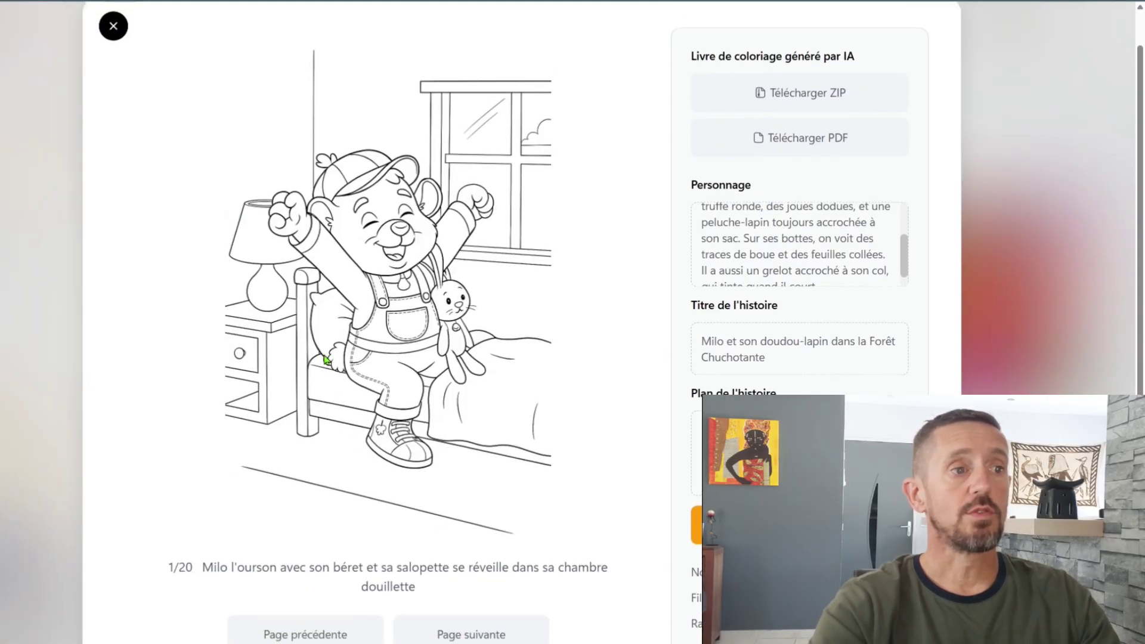
scroll(338, 490, down, 3)
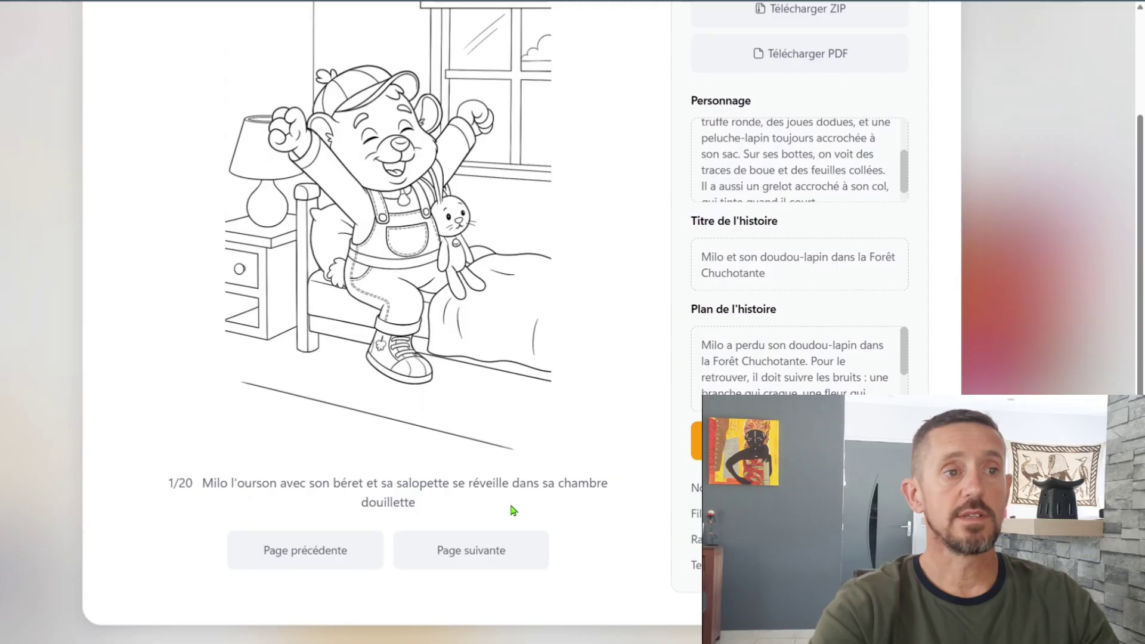
scroll(548, 485, up, 3)
scroll(478, 553, down, 3)
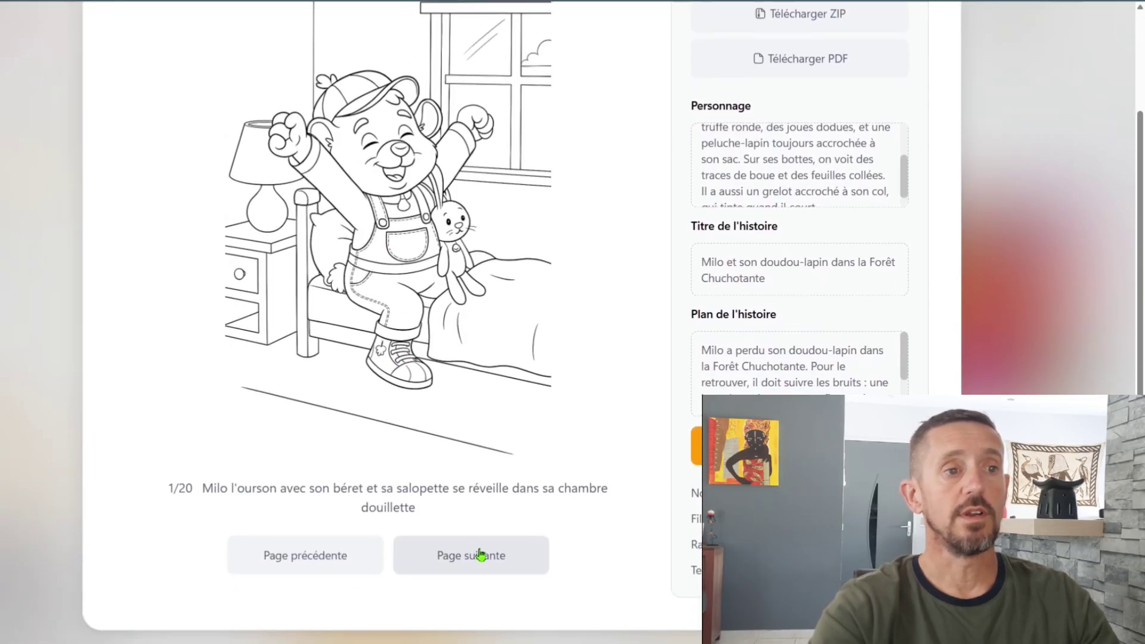
click(479, 553)
click(478, 552)
click(306, 540)
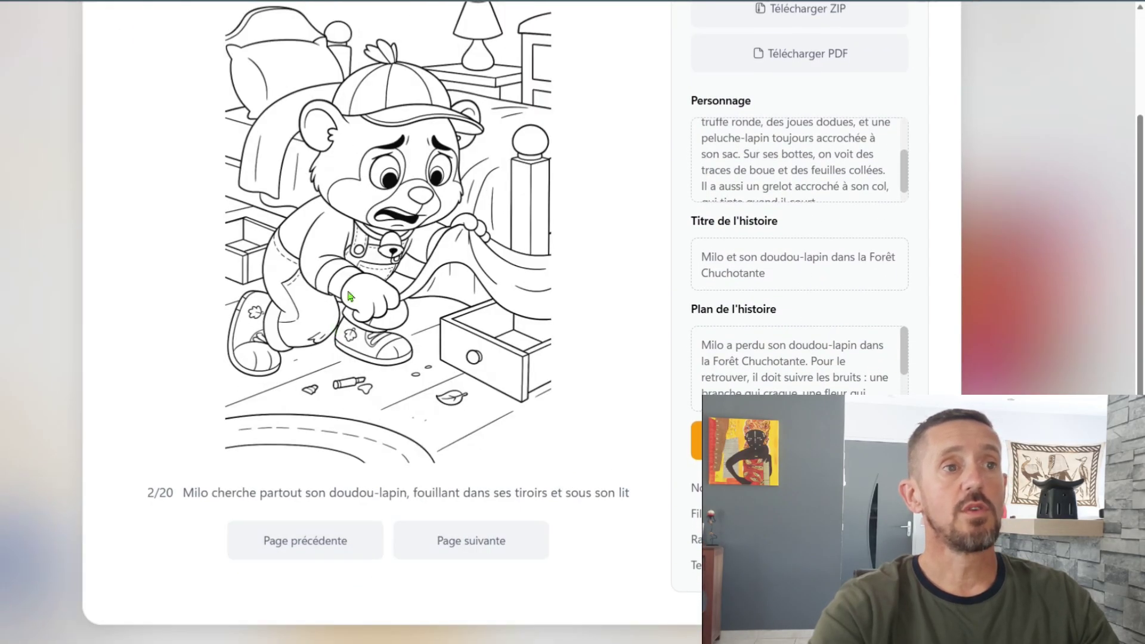
- Page forward through the Milo coloring book's forest scenes, past page 16 where he finds his rabbit under the mushroom
click(471, 549)
click(475, 548)
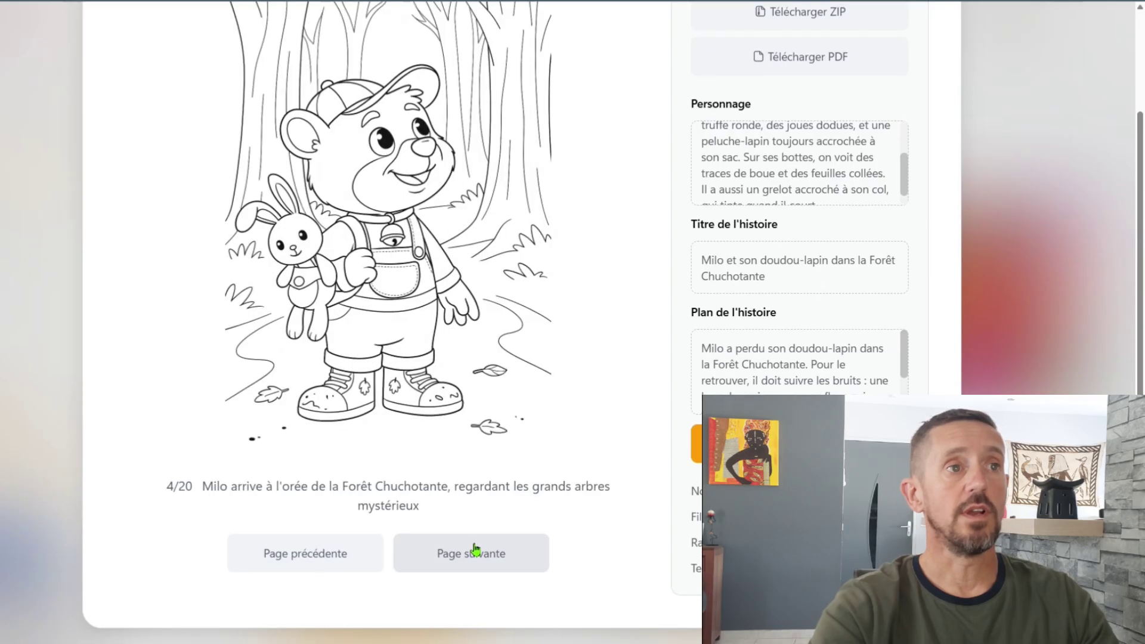
click(475, 549)
click(475, 549)
click(475, 549)
click(475, 549)
click(476, 546)
click(475, 545)
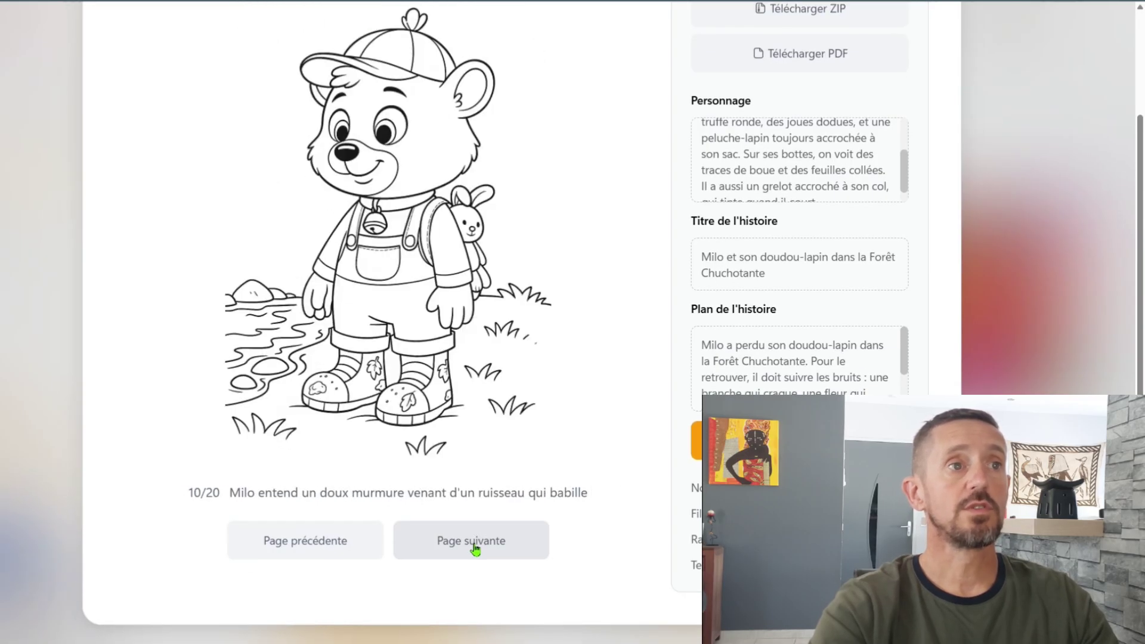
double_click(475, 549)
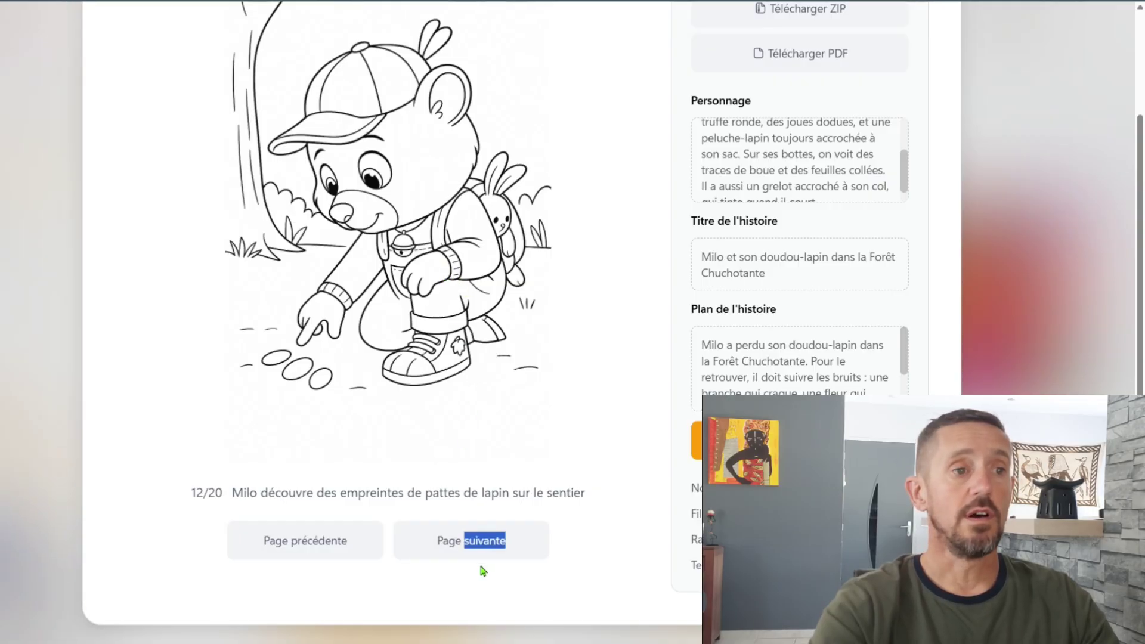
click(456, 555)
click(459, 557)
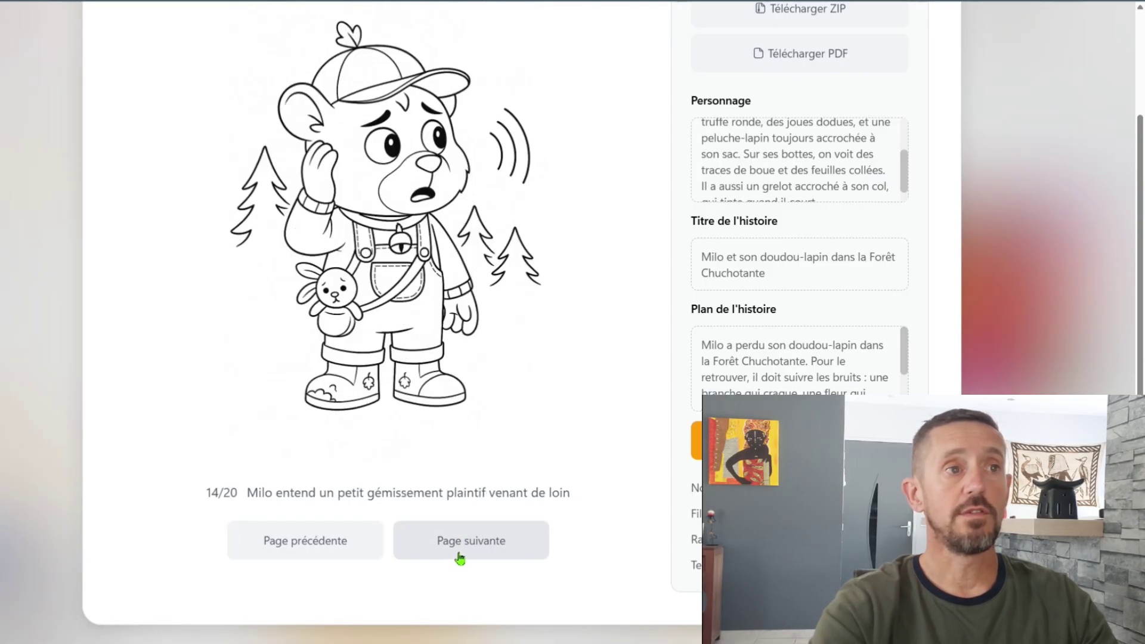
click(459, 557)
click(459, 557)
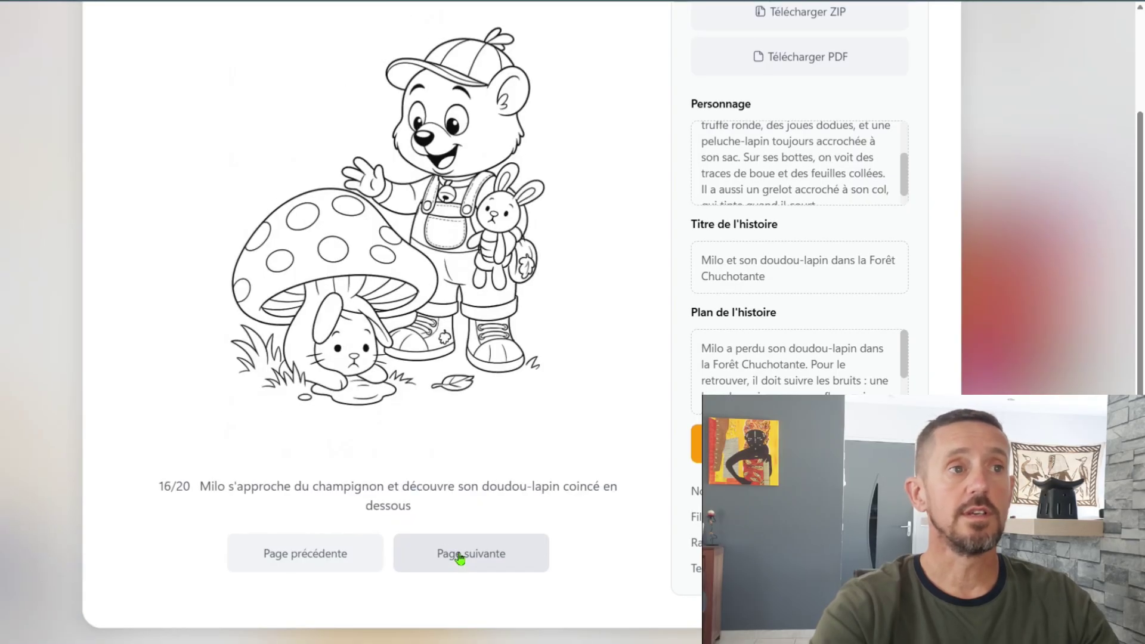
click(459, 557)
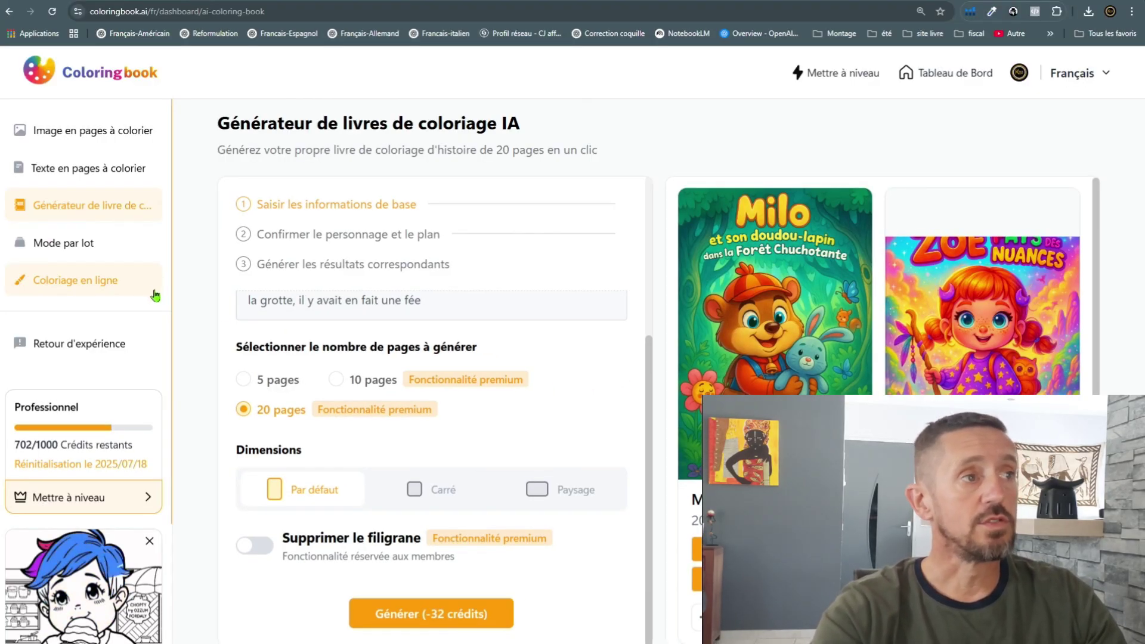
- In the text version of batch mode, submit the five "Animaux rigolos" ideas copied from the ChatGPT list as prompts
click(54, 249)
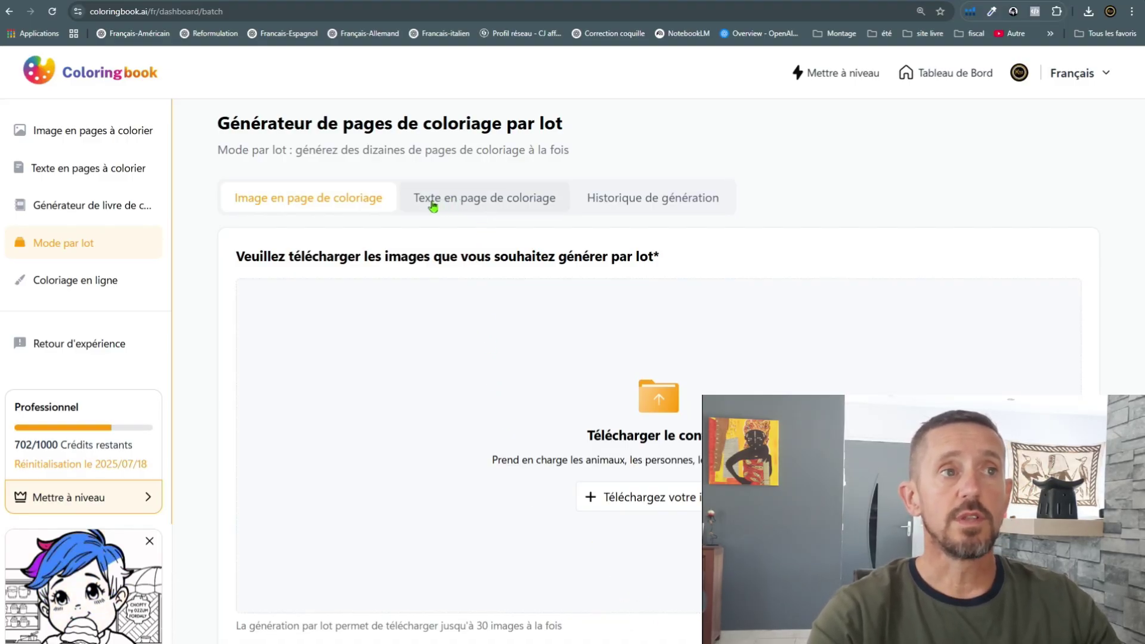
click(477, 203)
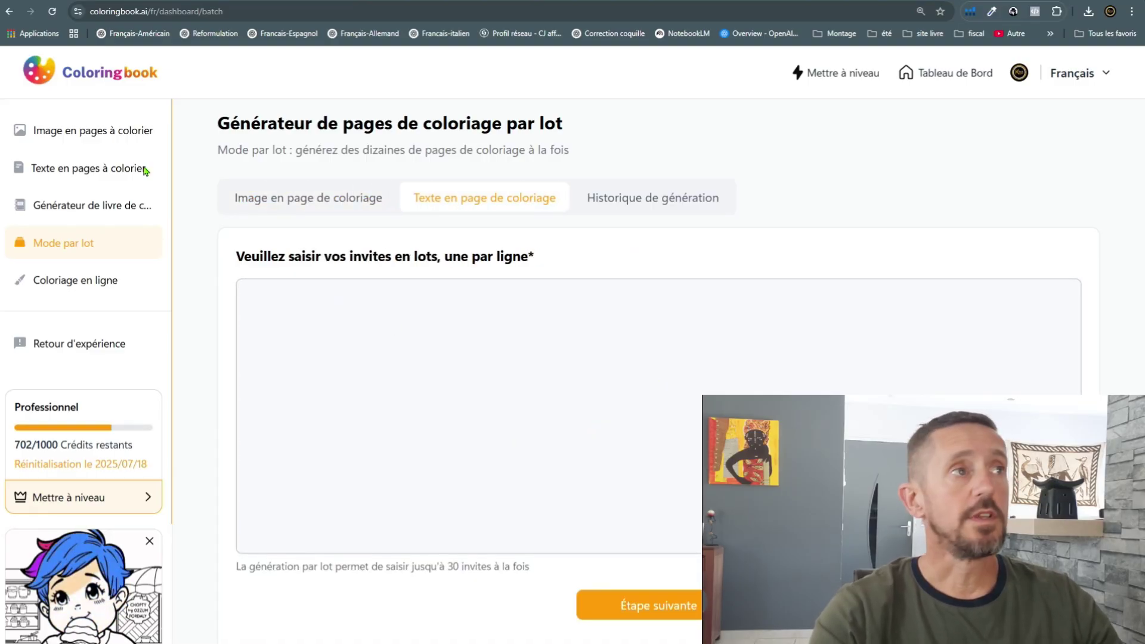
click(88, 1)
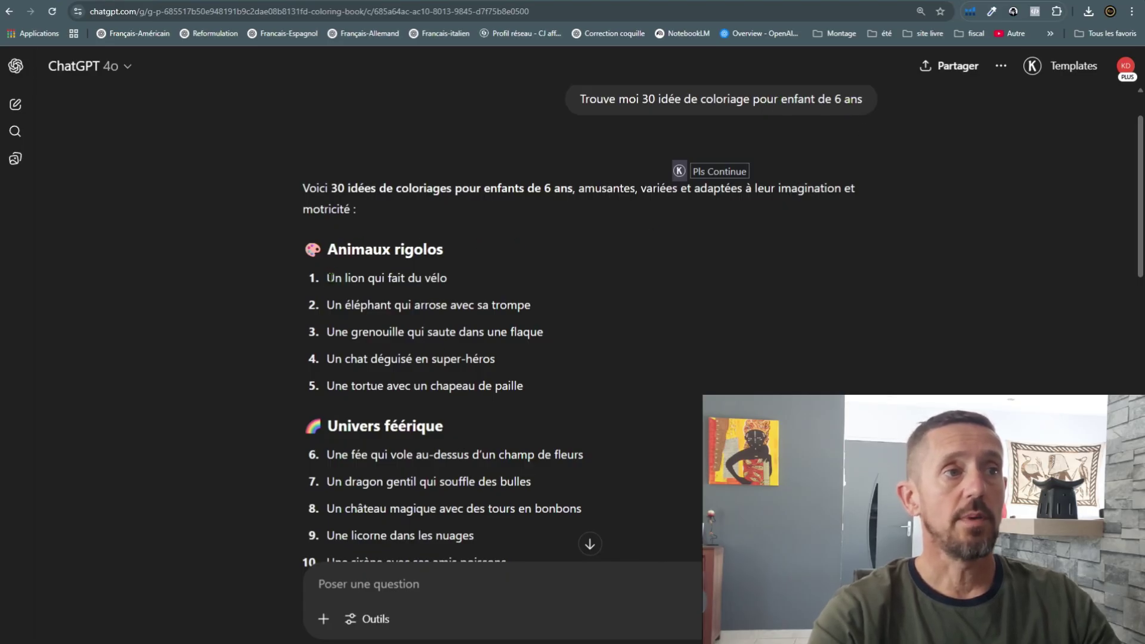
drag(330, 278, 456, 379)
key(ctrl+c)
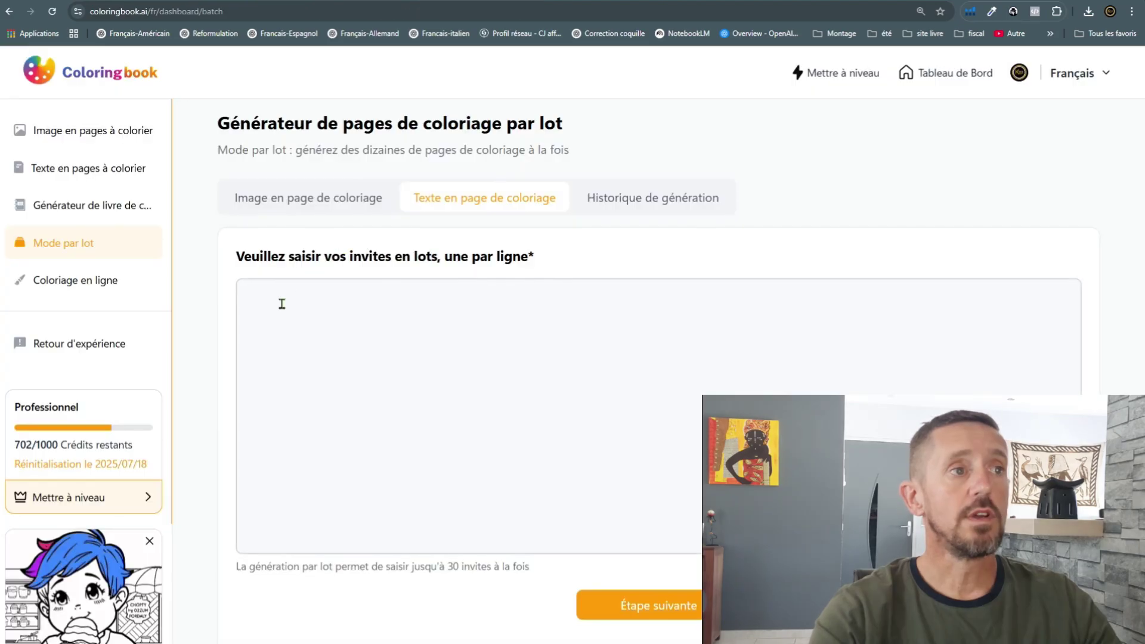
click(280, 304)
right_click(279, 303)
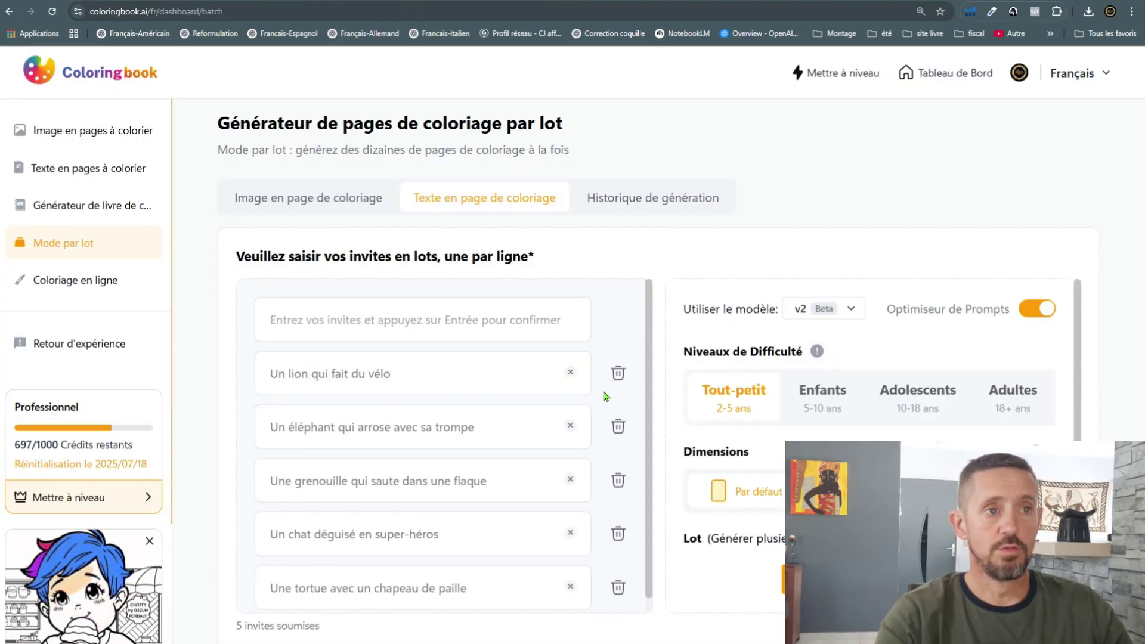
- Turn the prompt optimizer off and back on for the batch
click(1037, 313)
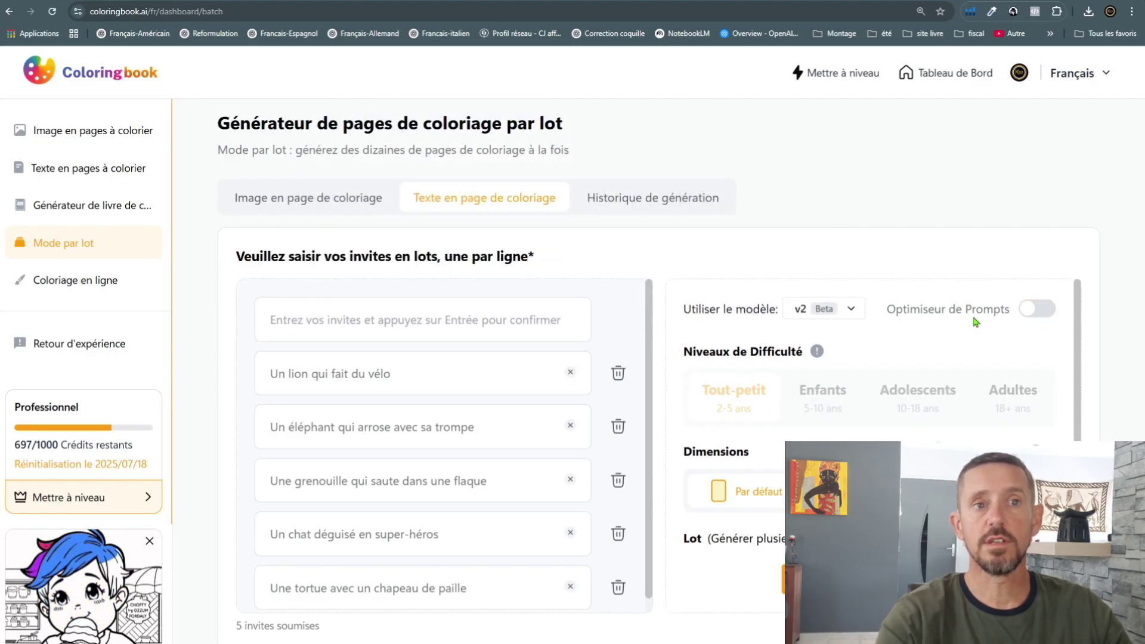
click(1036, 311)
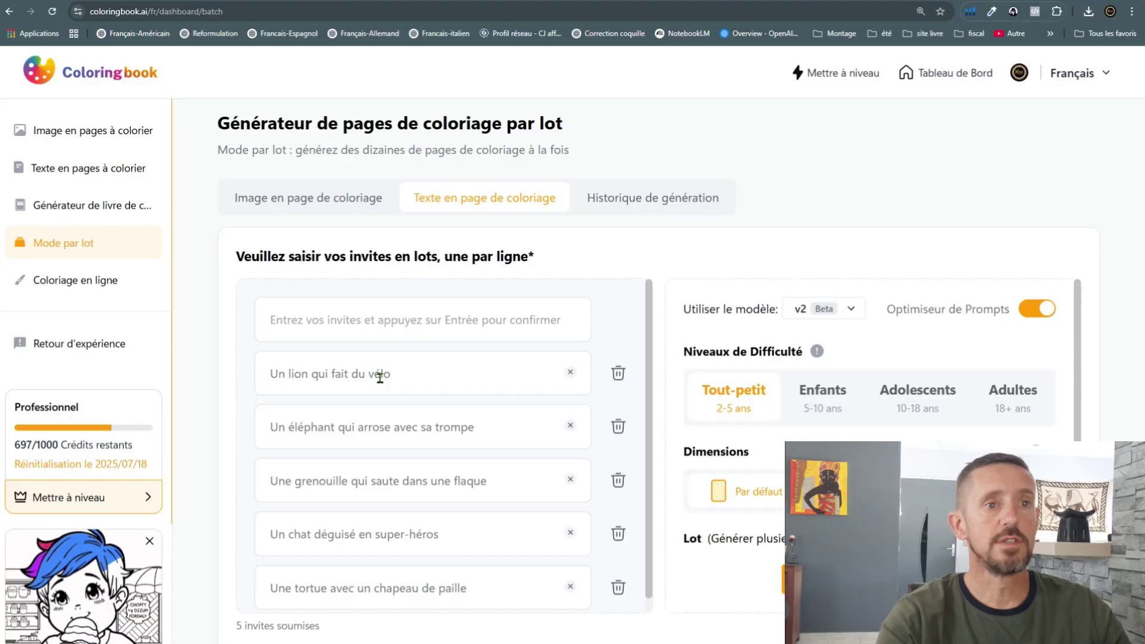
- Set the batch difficulty to Enfants (5-10 ans) and generate the five coloring pages
click(825, 400)
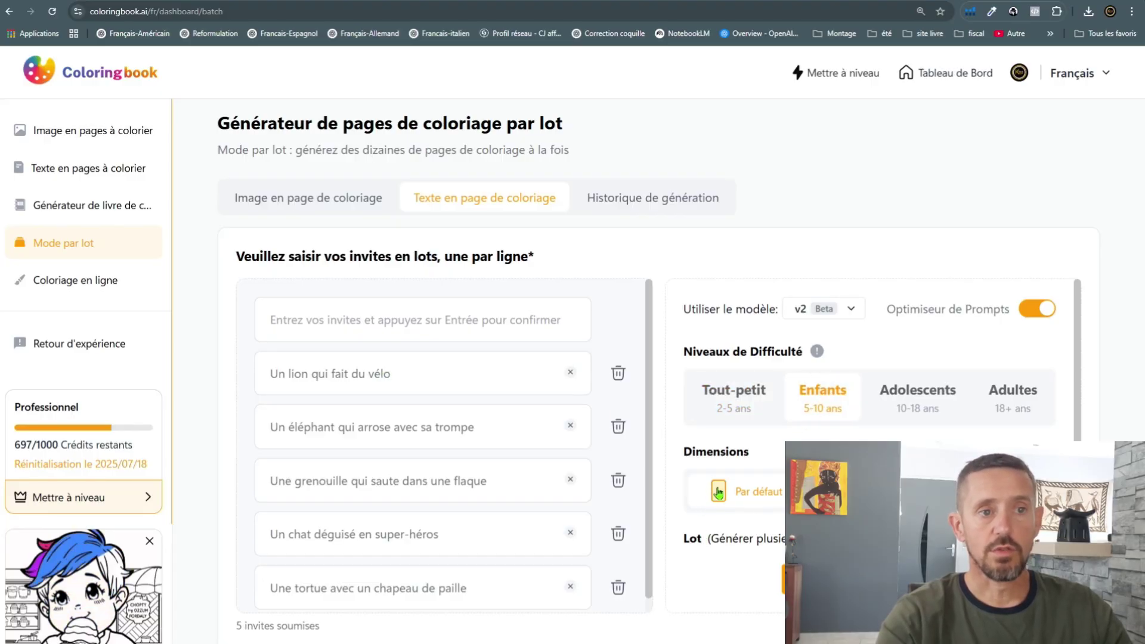
scroll(734, 460, down, 2)
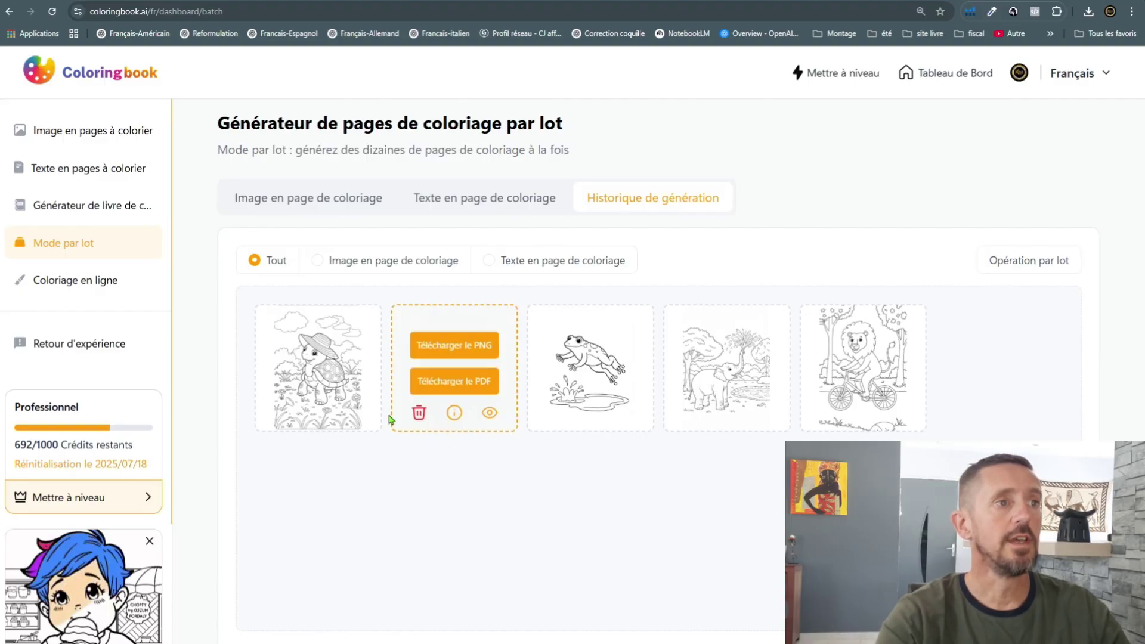
- Open the details of the turtle with the straw hat in the generation history and download it as PNG
click(352, 412)
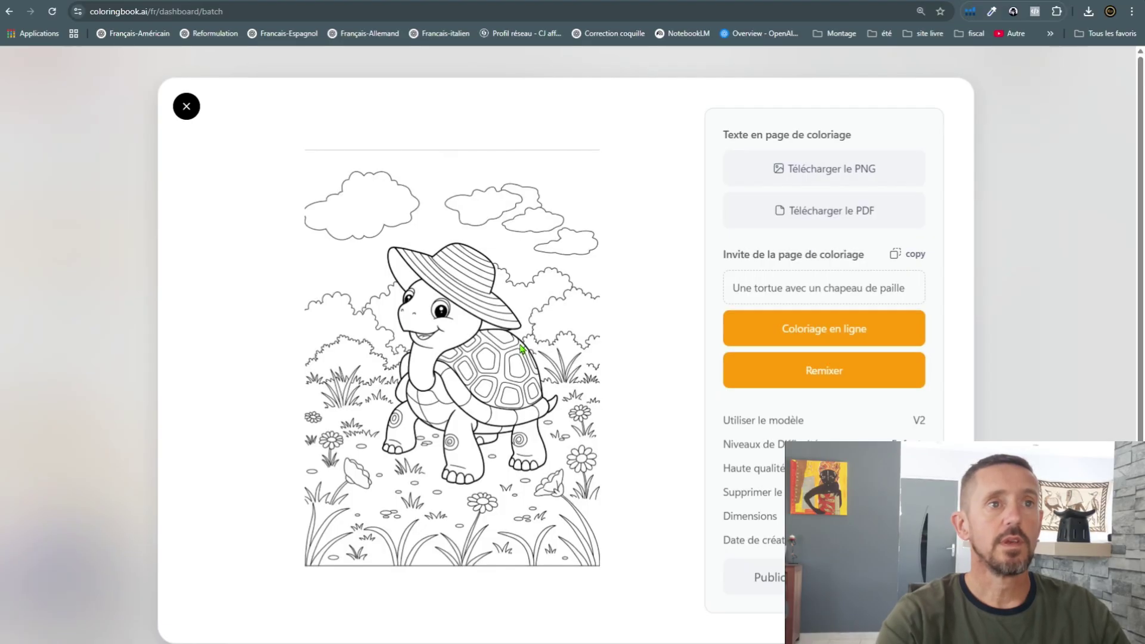
click(812, 165)
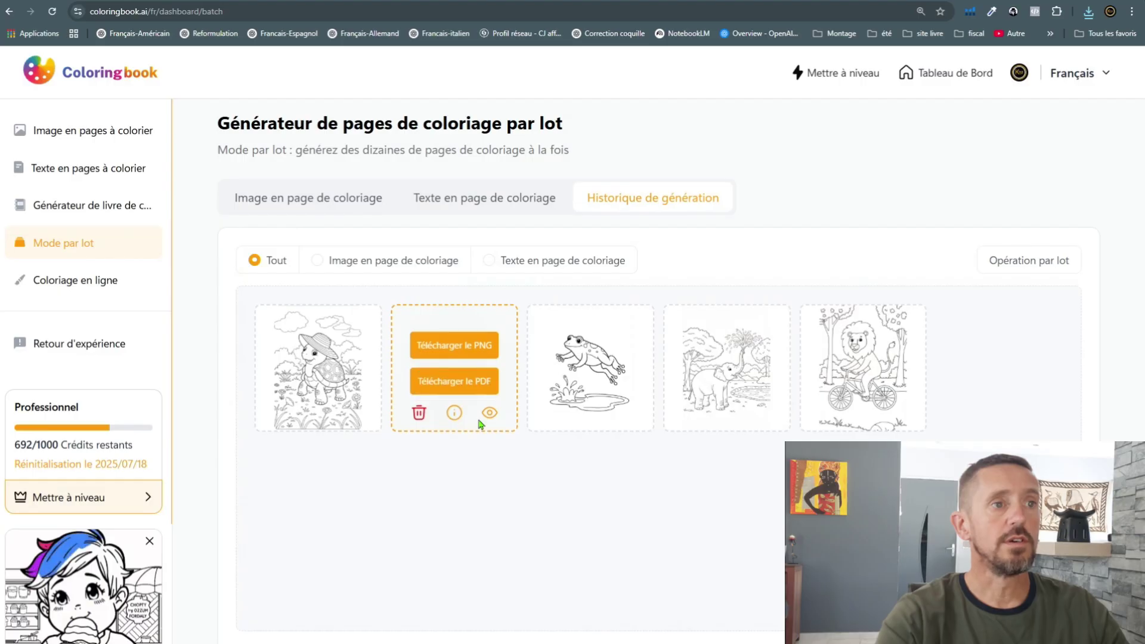
- View the superhero cat, jumping frog and elephant coloring pages one after another in the generation history
click(454, 413)
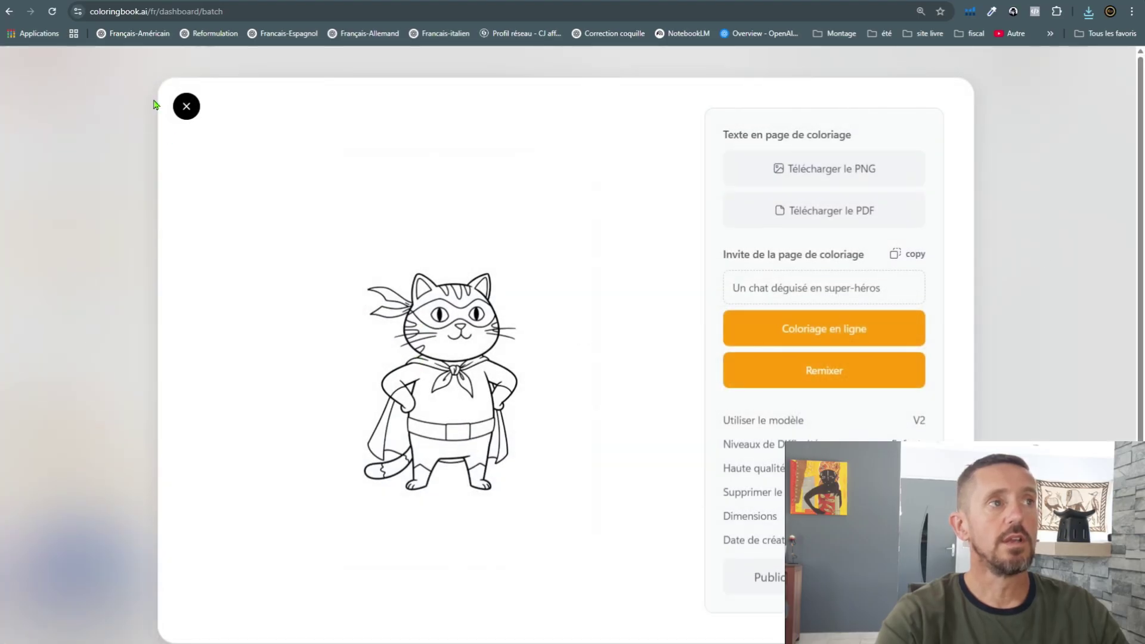
click(186, 107)
click(624, 410)
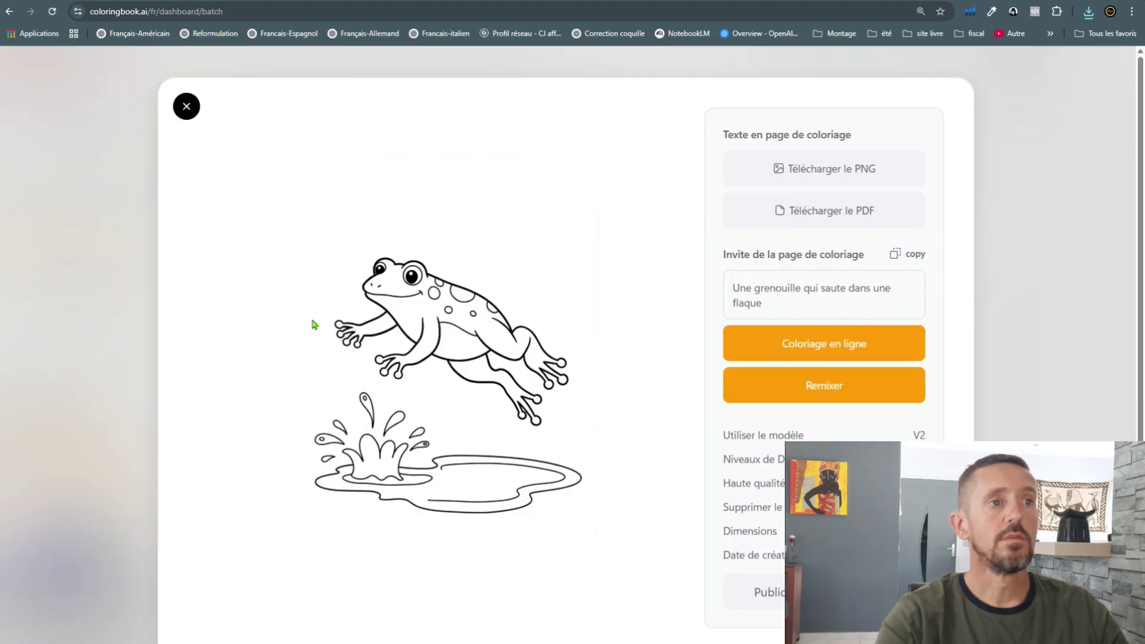
click(187, 107)
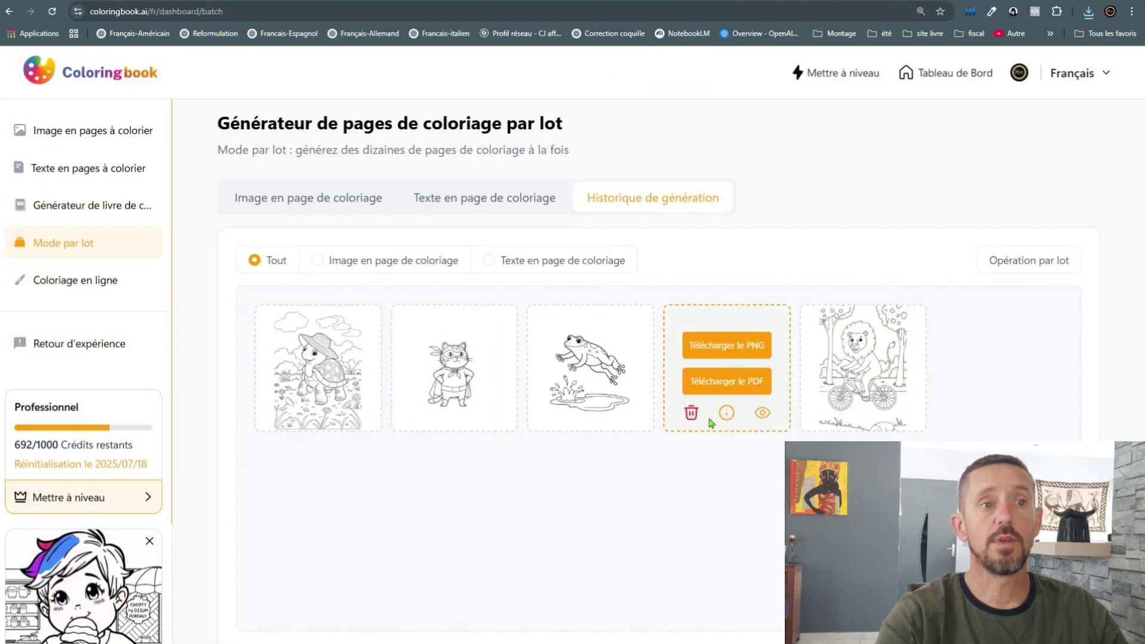
click(726, 413)
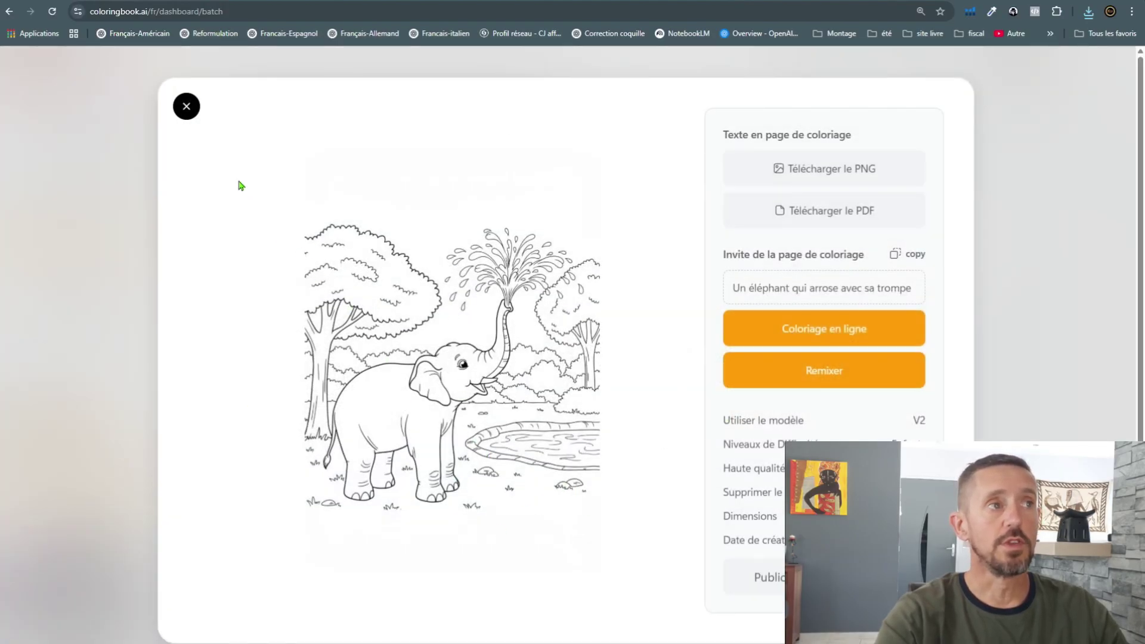
click(190, 111)
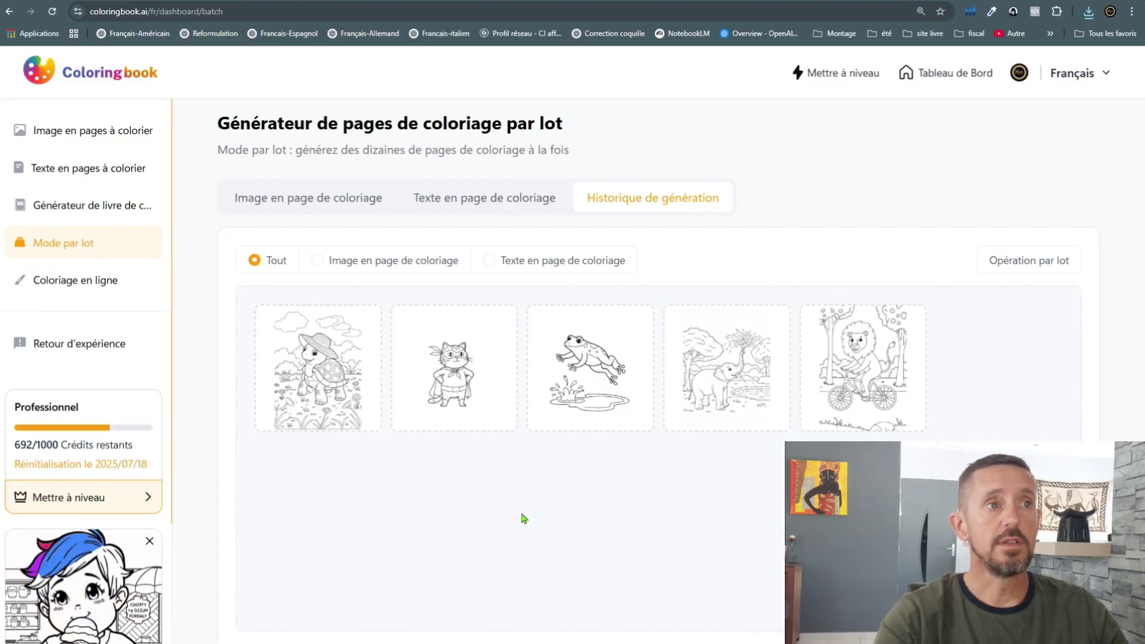
- Try pasting the copied ideas into the text batch form, and go back to the turtle page in the generation history
click(462, 204)
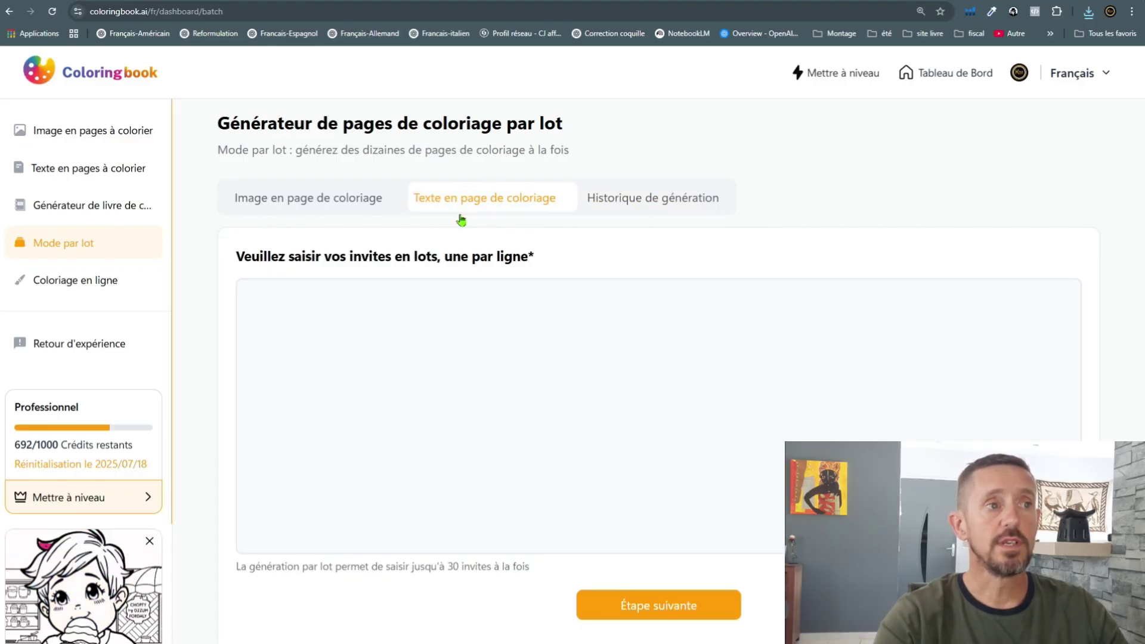
right_click(274, 297)
click(307, 416)
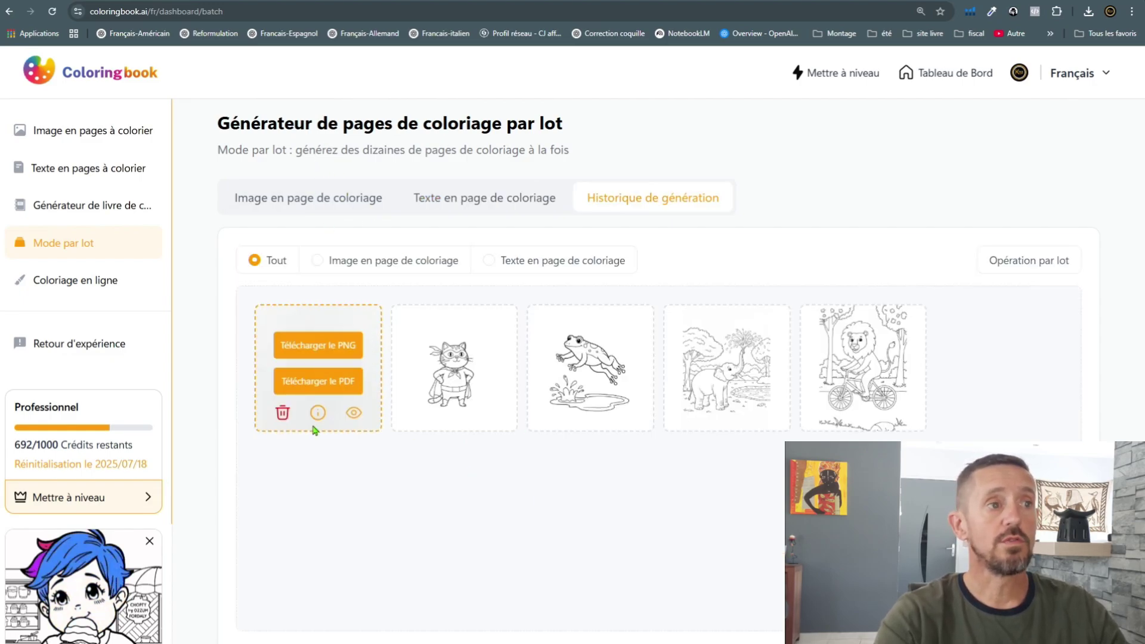
click(322, 422)
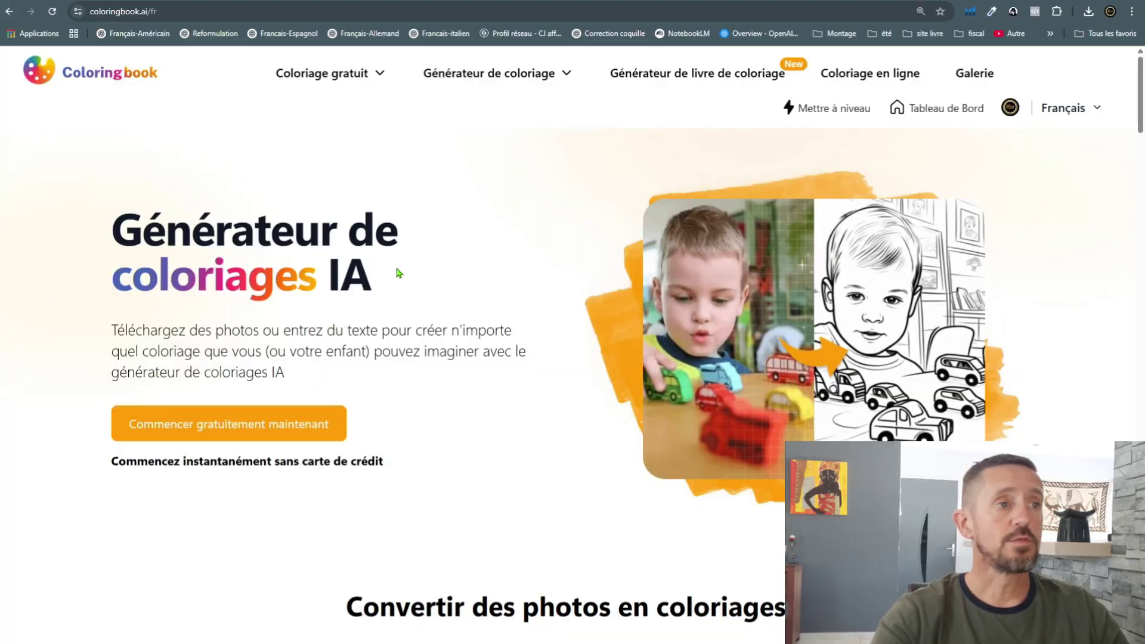
- Look through the homepage sections on converting photos and text into coloring pages, including the text-based examples
scroll(399, 272, down, 3)
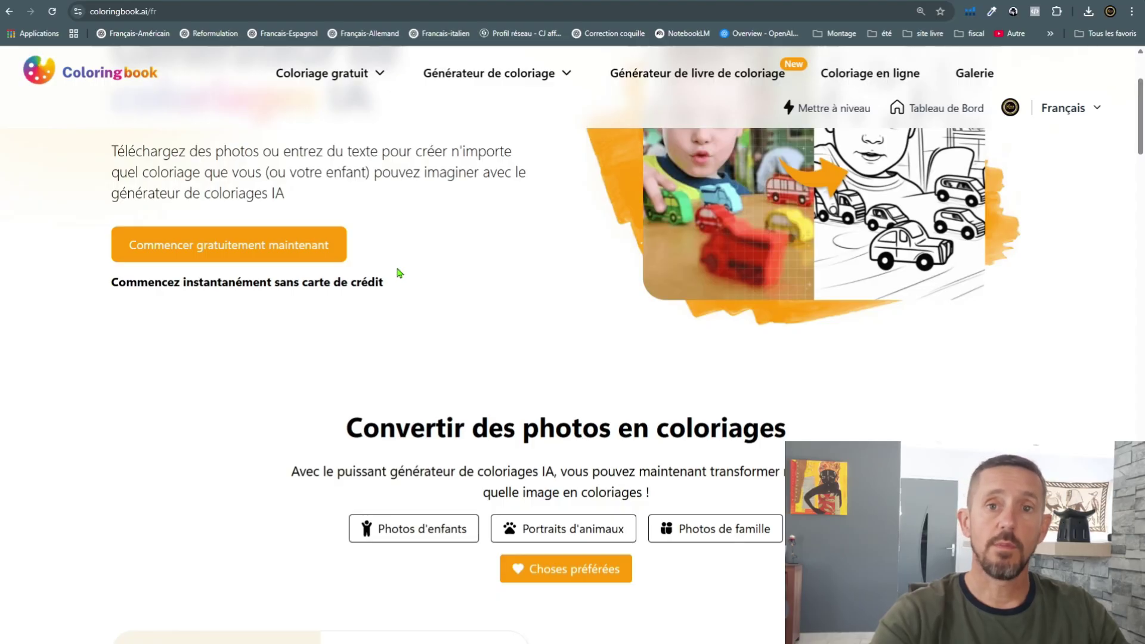
scroll(399, 272, up, 3)
scroll(661, 273, down, 2)
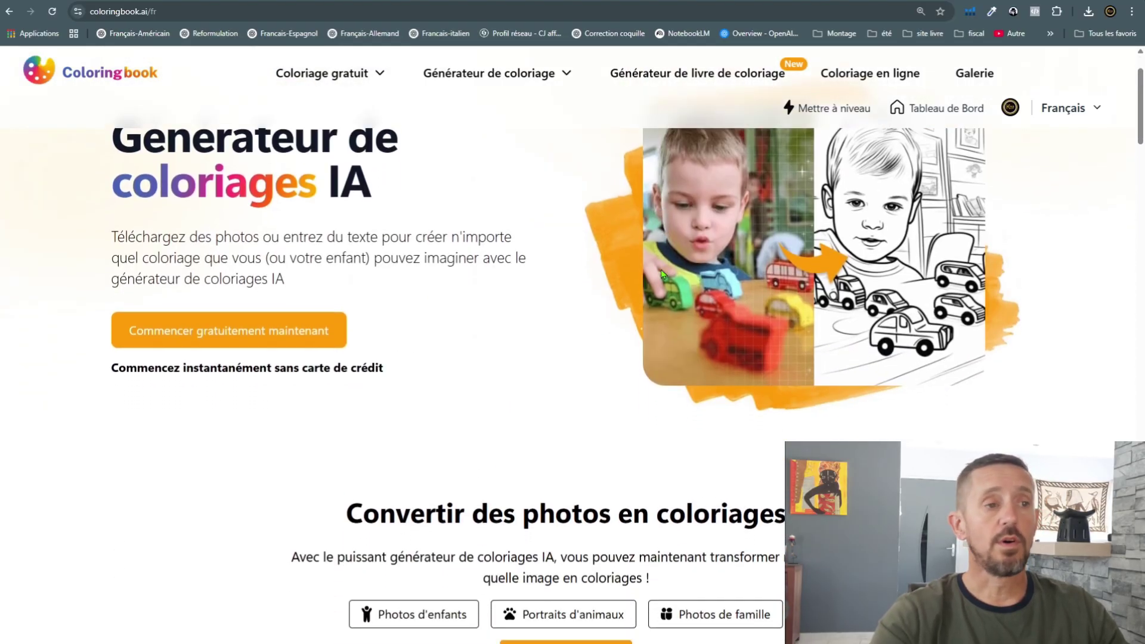
scroll(662, 273, down, 3)
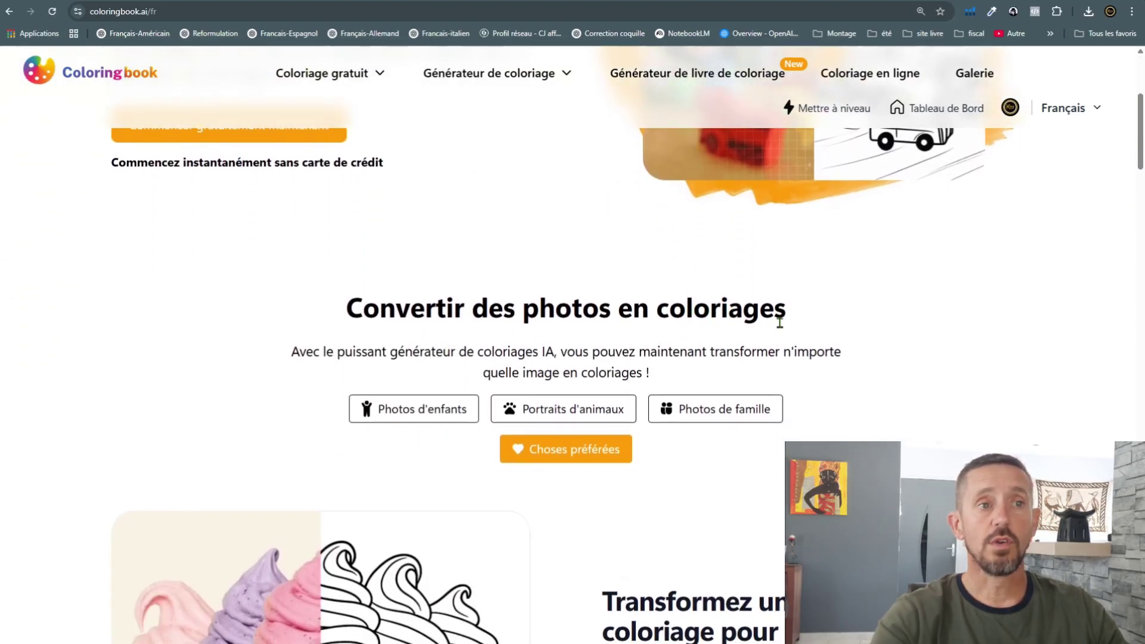
scroll(780, 323, down, 9)
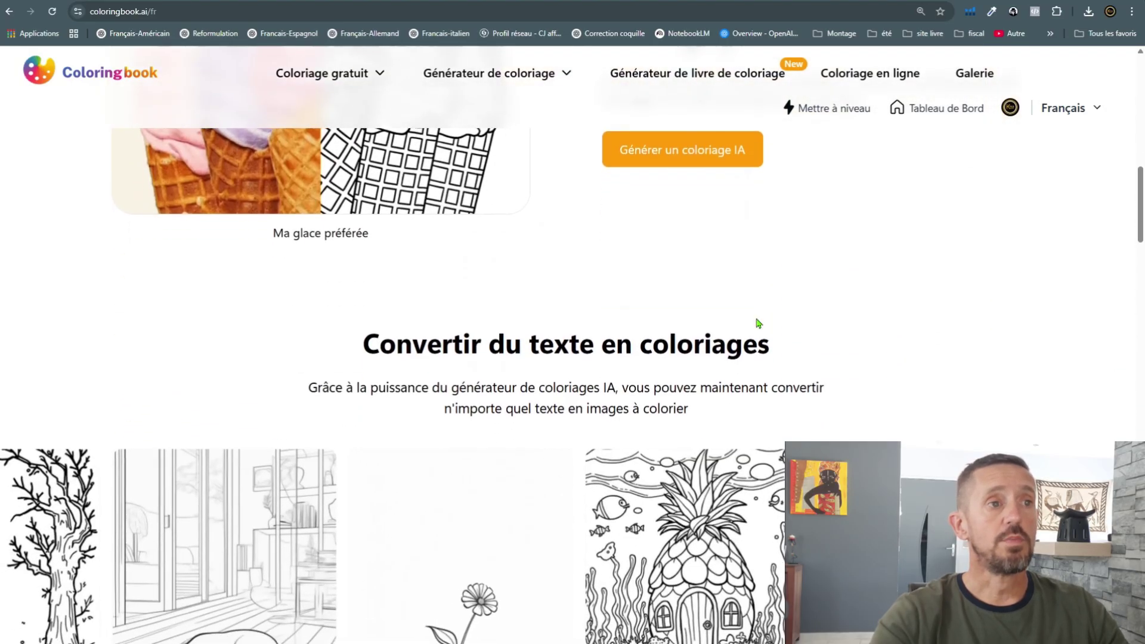
scroll(756, 322, down, 2)
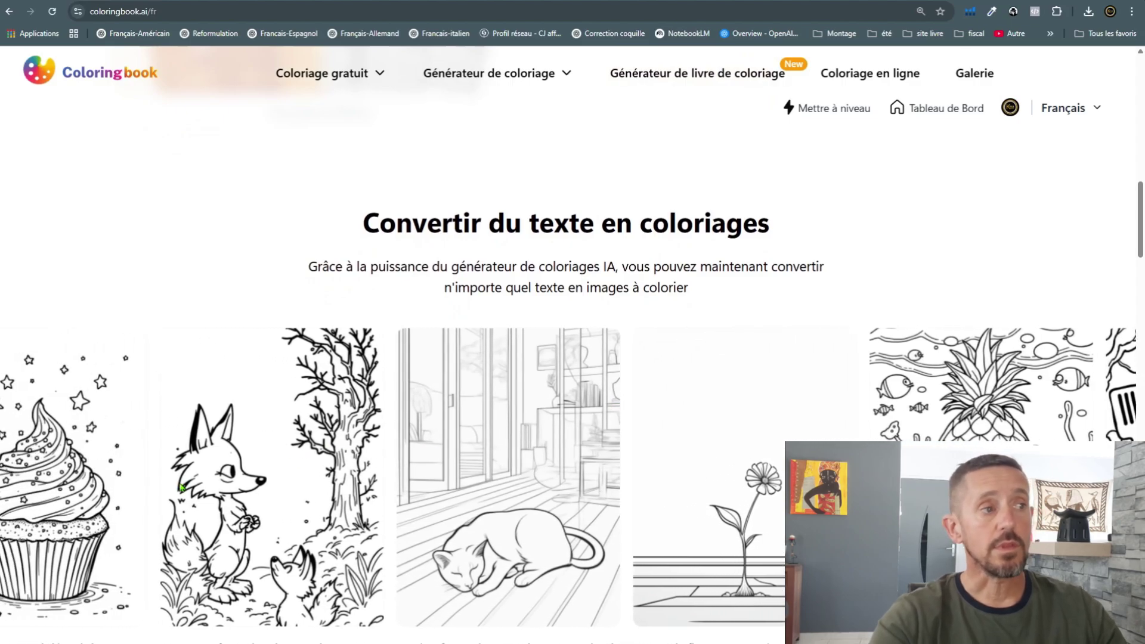
scroll(231, 458, down, 1)
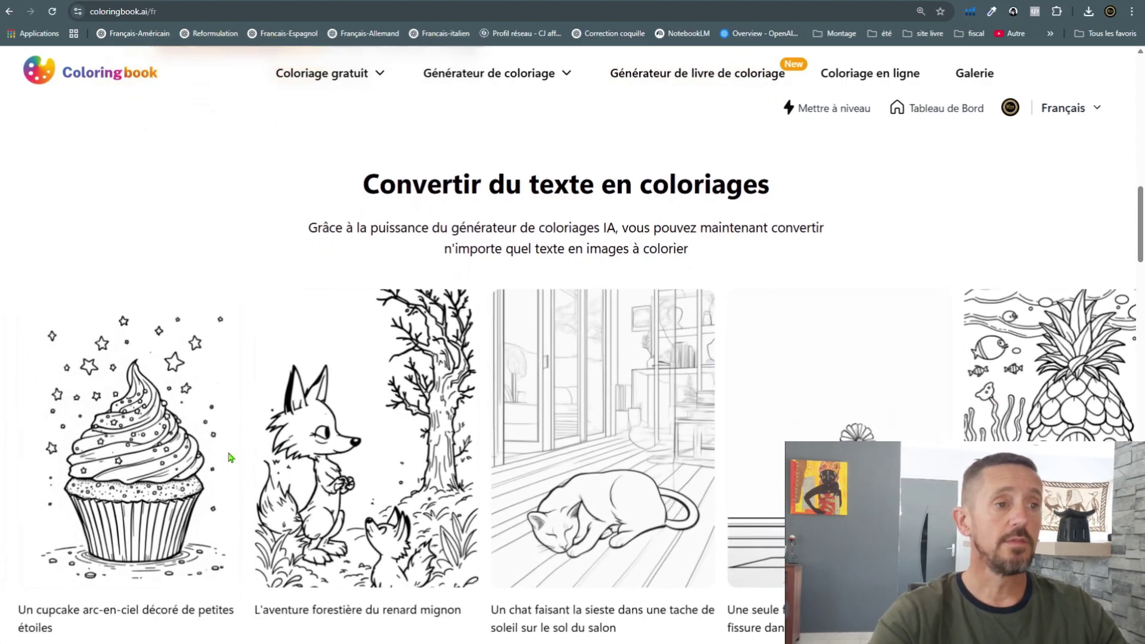
- Examine the homepage's multi-page AI coloring book generator and its library of free printable coloring pages
scroll(231, 457, down, 8)
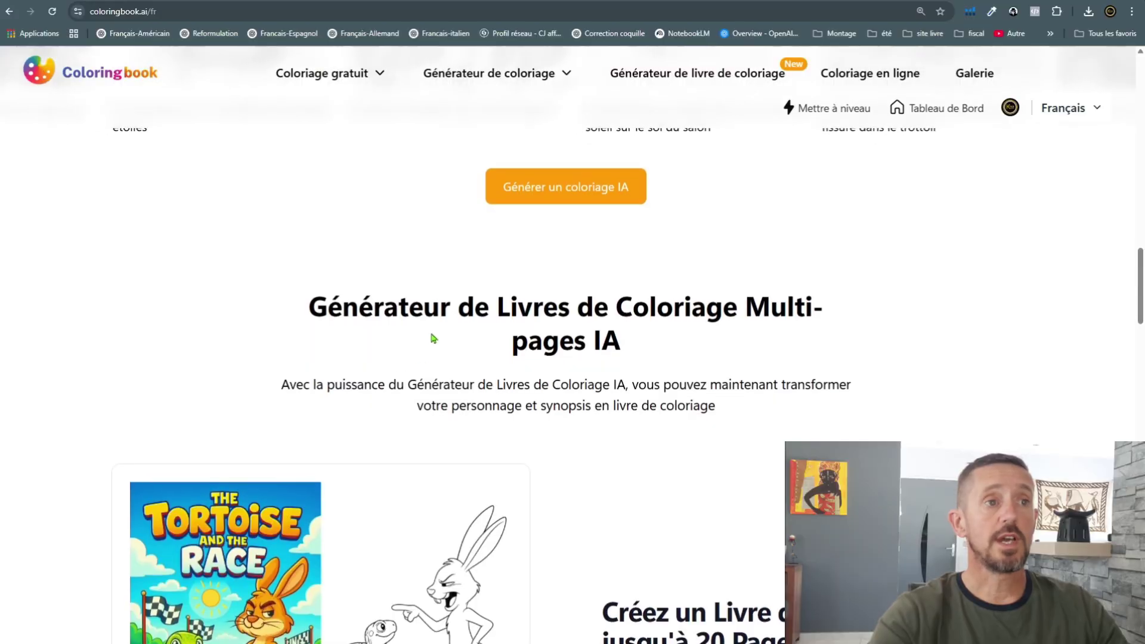
scroll(434, 338, down, 1)
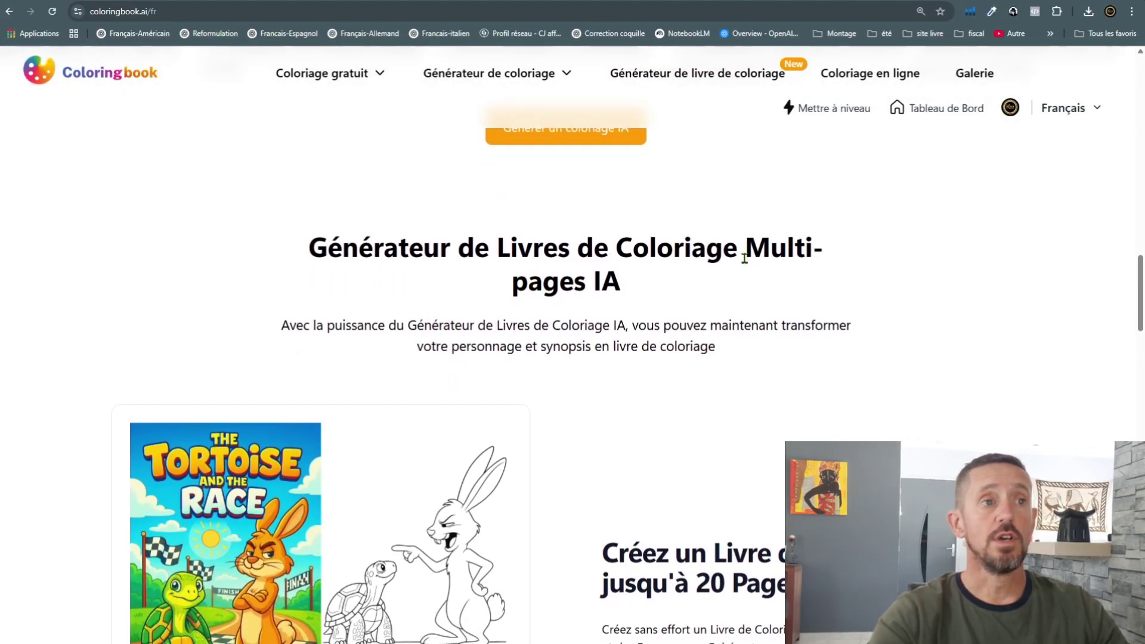
scroll(744, 258, down, 1)
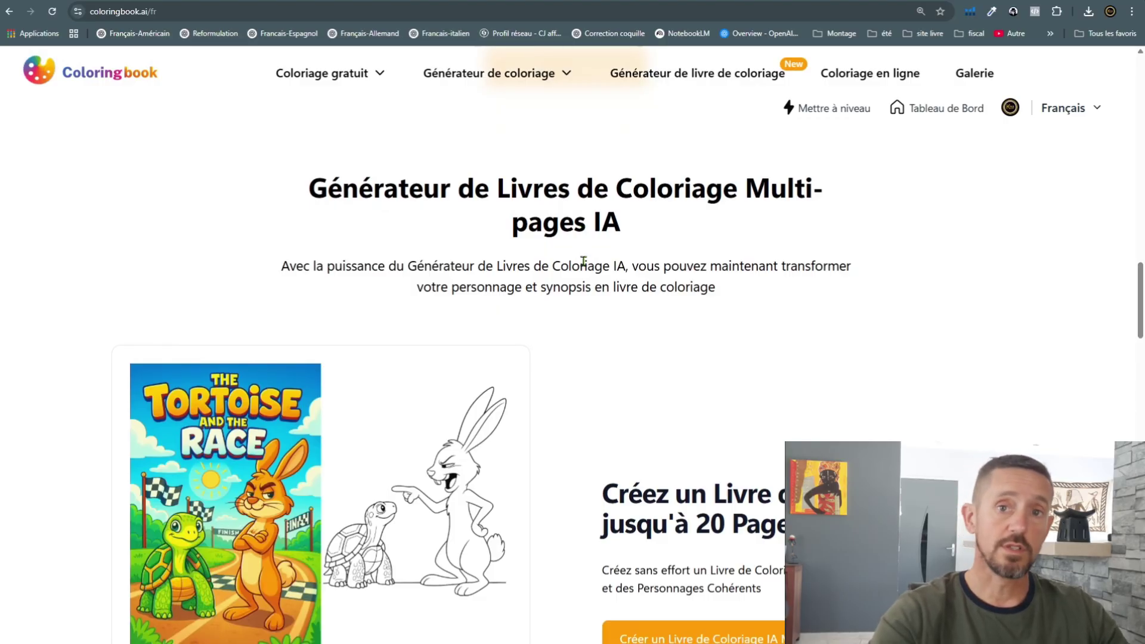
scroll(583, 260, down, 10)
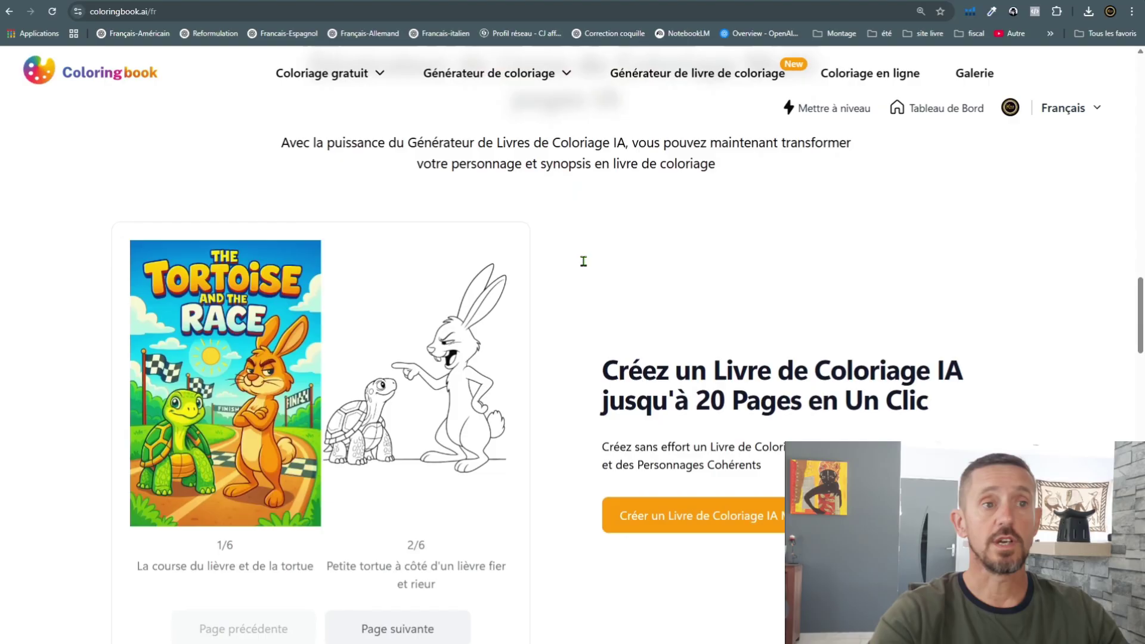
scroll(454, 268, down, 1)
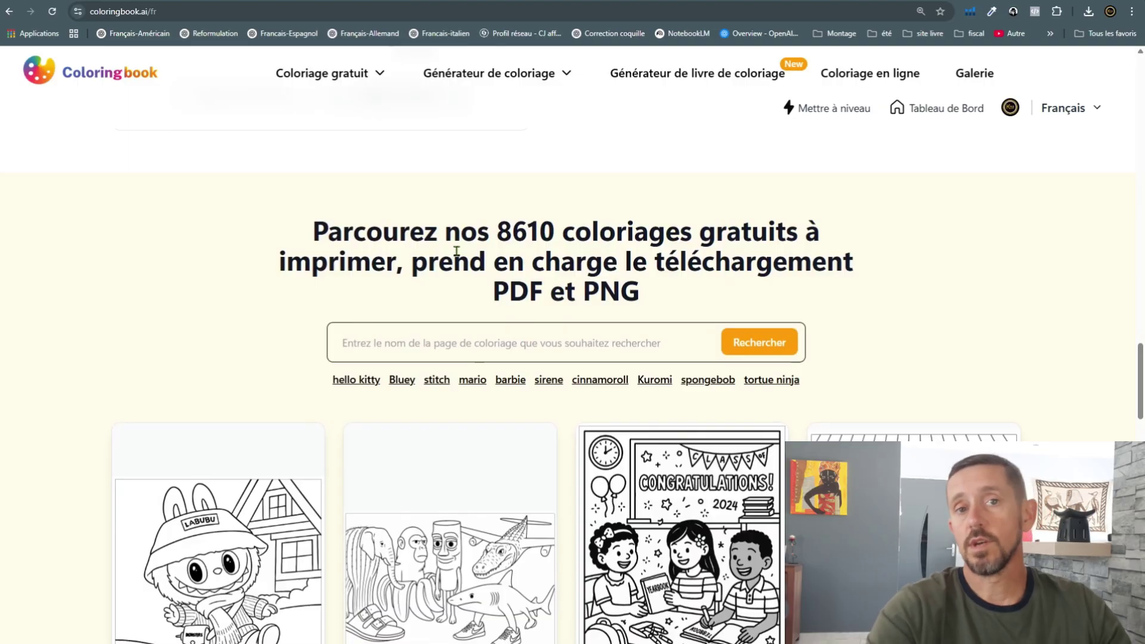
scroll(495, 258, down, 1)
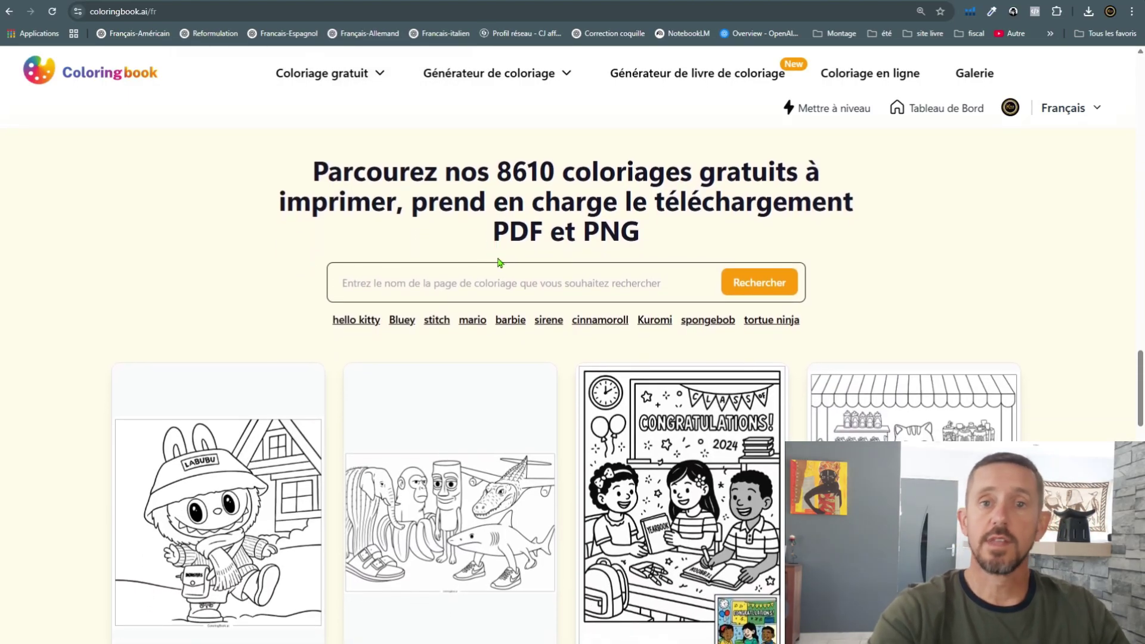
scroll(501, 262, down, 1)
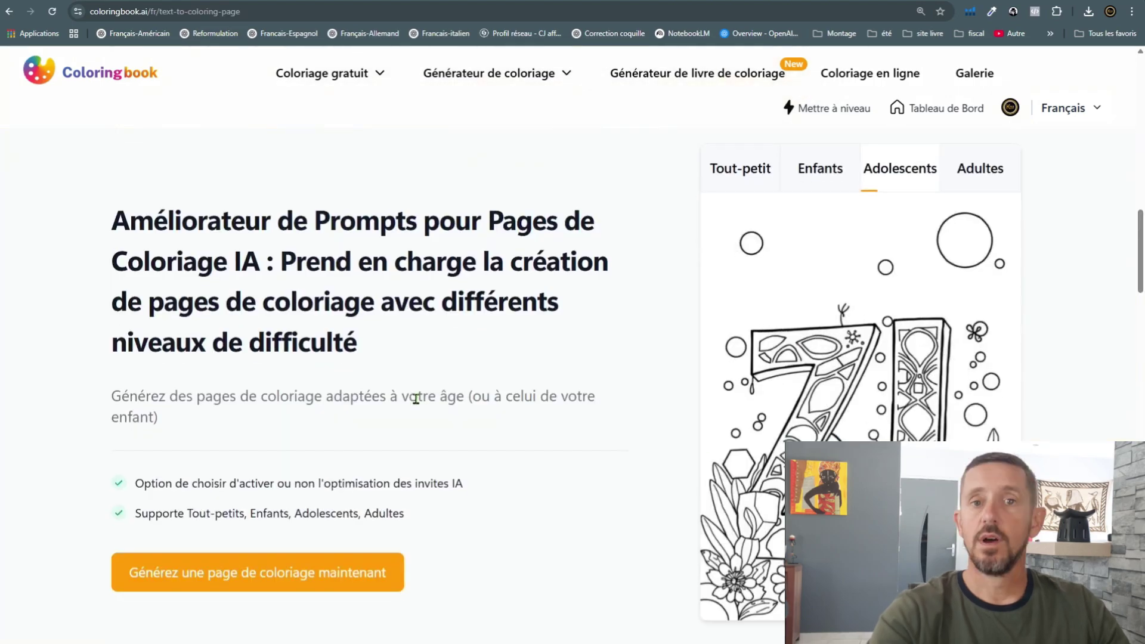
- On the text-to-coloring-page site page, review the prompt enhancer's difficulty levels and the "Pour qui est-ce adapté ?" audiences
scroll(415, 401, down, 6)
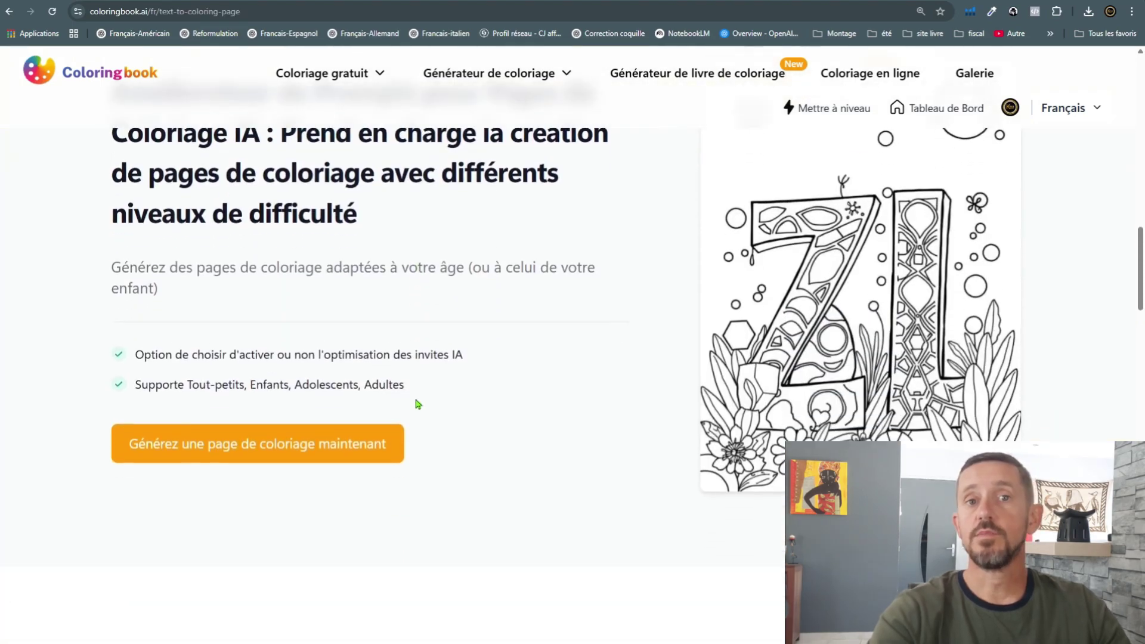
scroll(417, 403, down, 5)
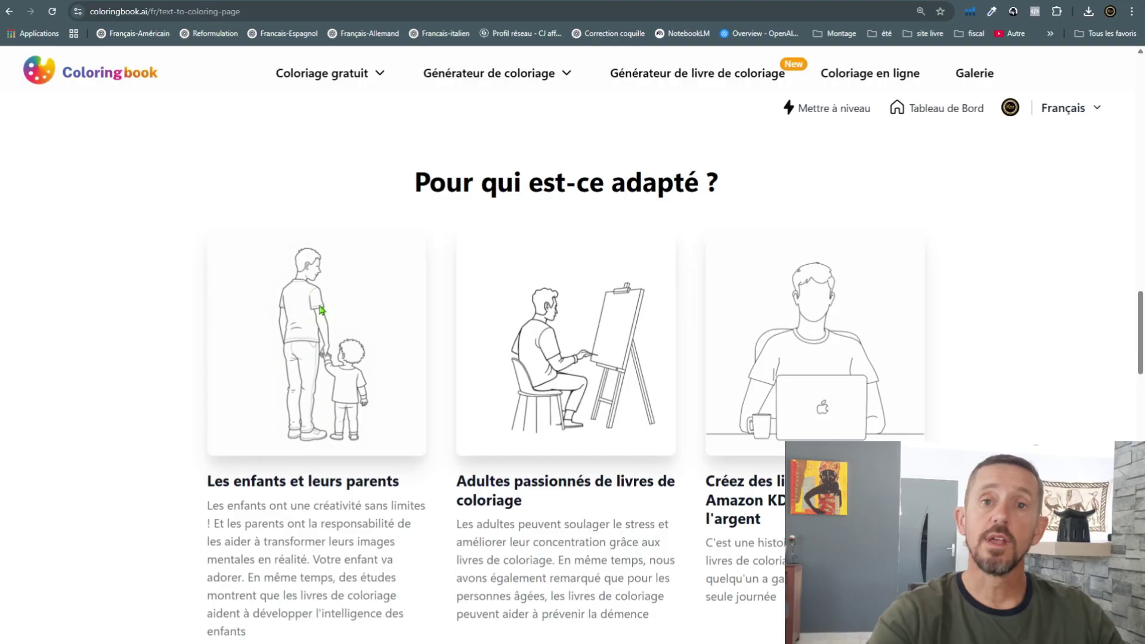
scroll(402, 348, down, 1)
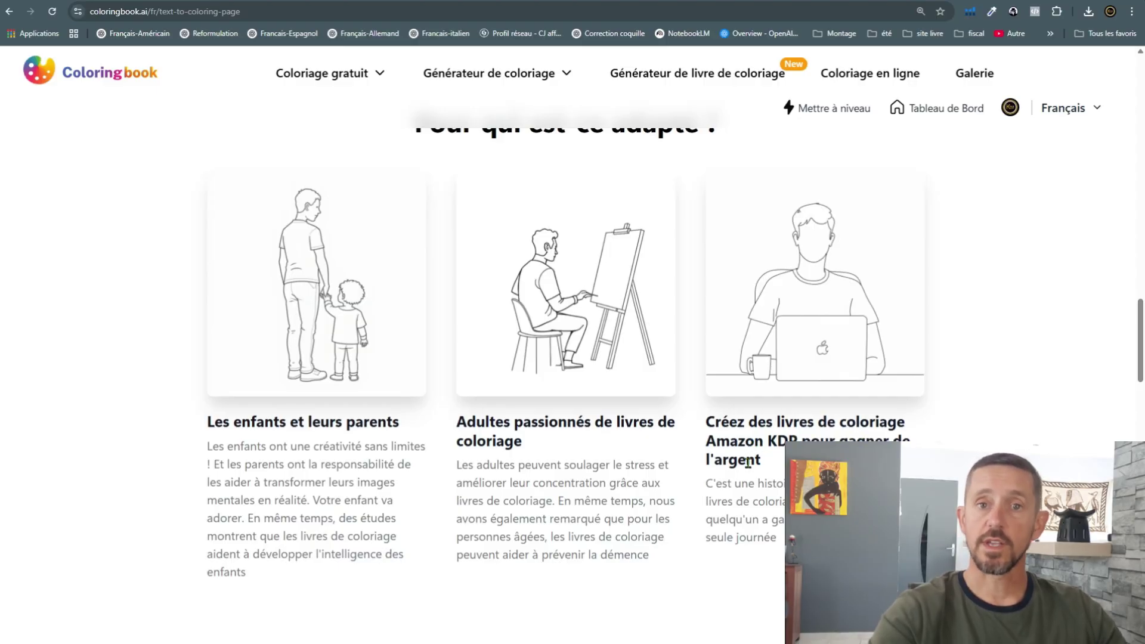
scroll(610, 437, up, 10)
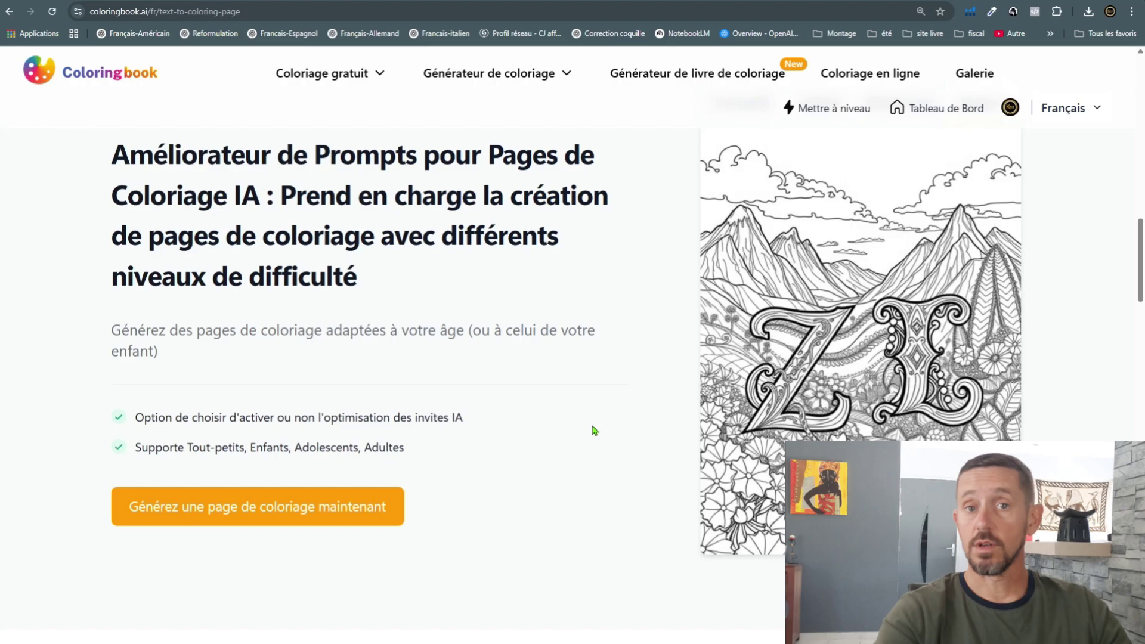
scroll(566, 425, down, 2)
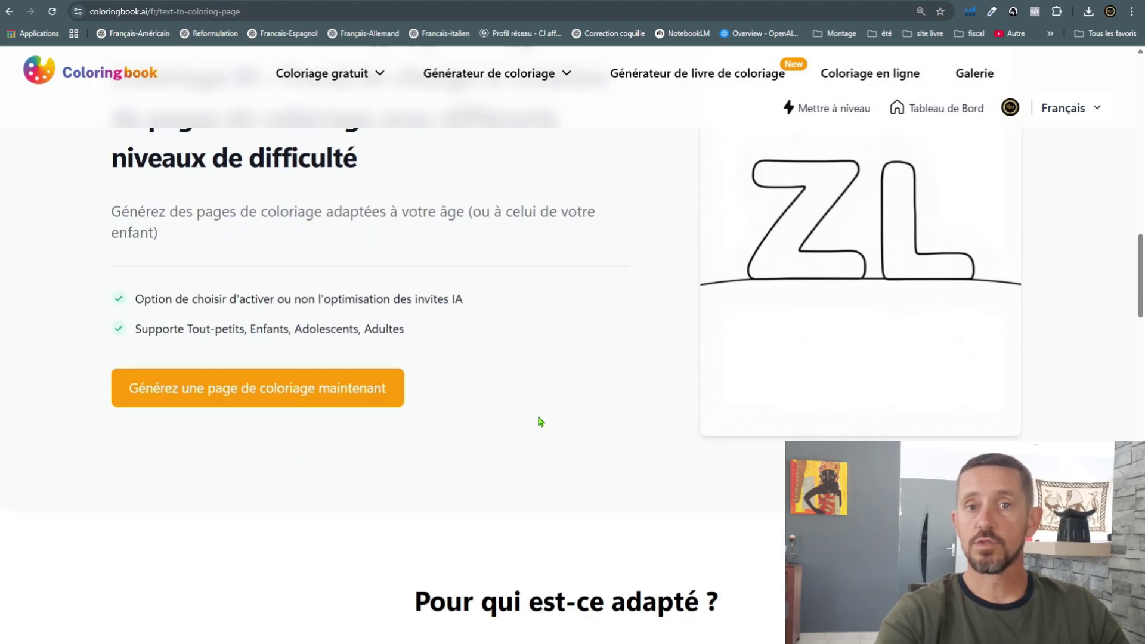
scroll(539, 422, down, 8)
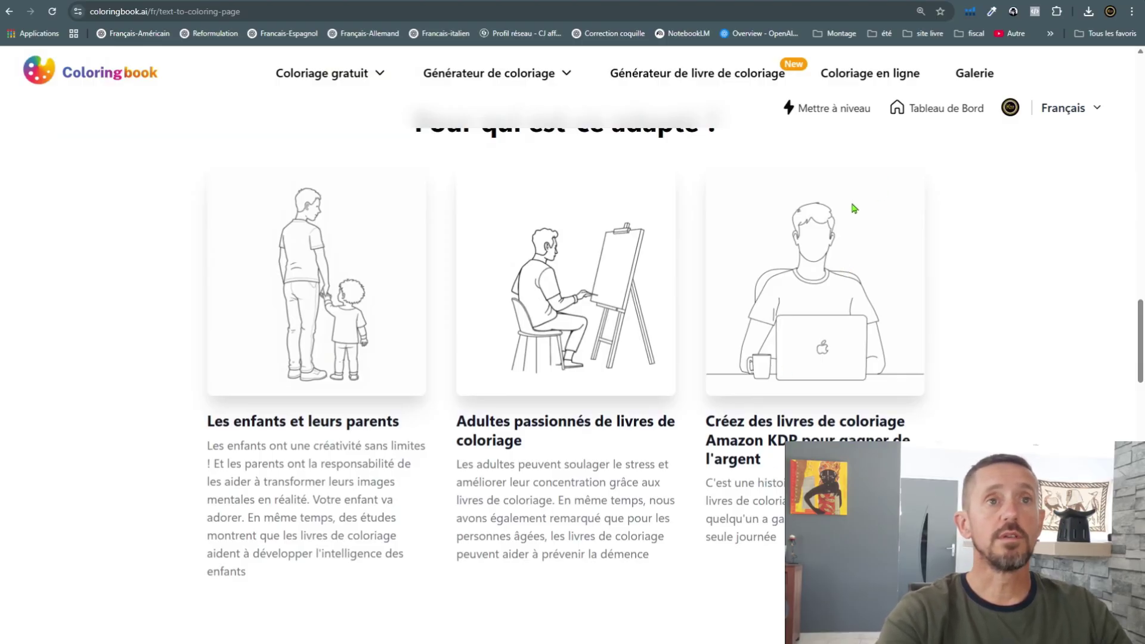
scroll(851, 209, up, 10)
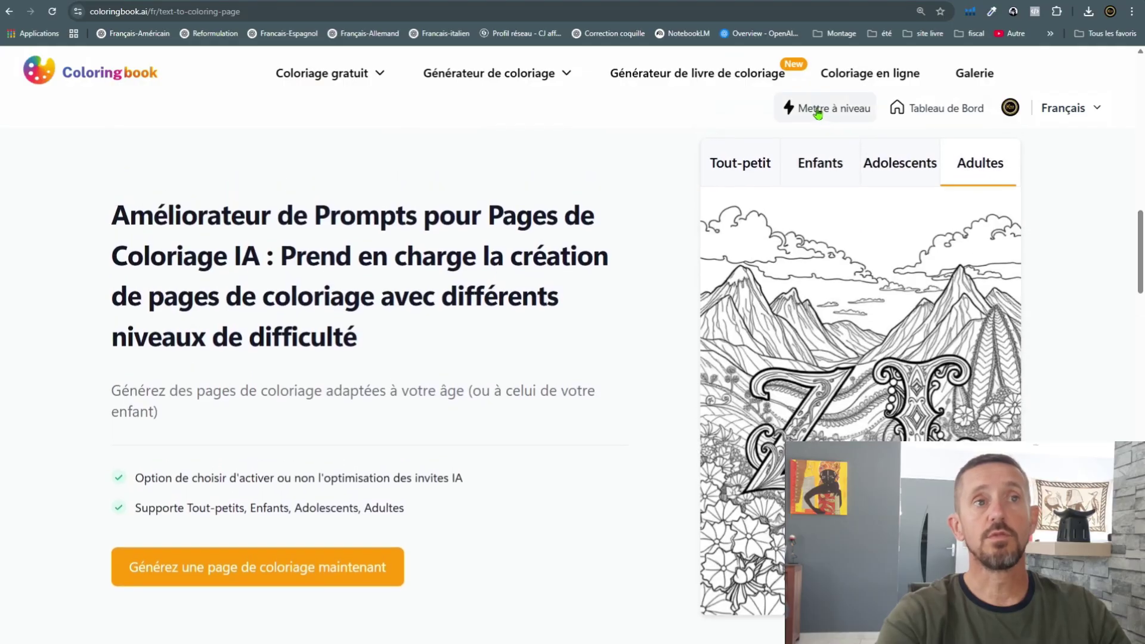
- Open the membership plans and compare the annual prices and features of Débutant, Loisir, Professionnel and Entreprise
click(818, 113)
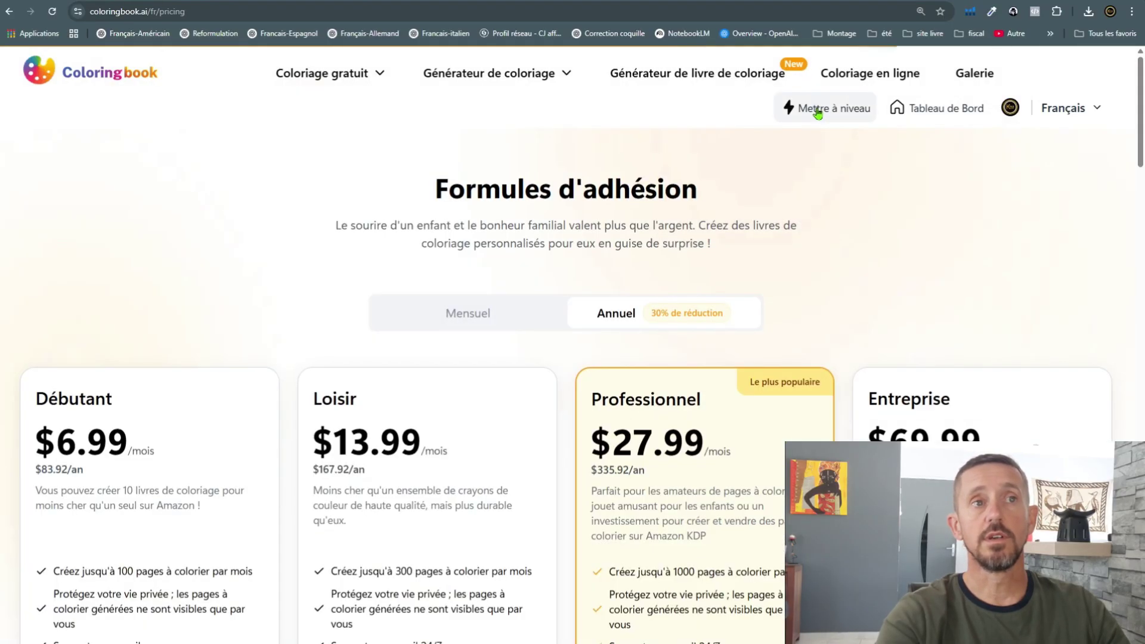
scroll(696, 198, down, 2)
scroll(696, 198, up, 2)
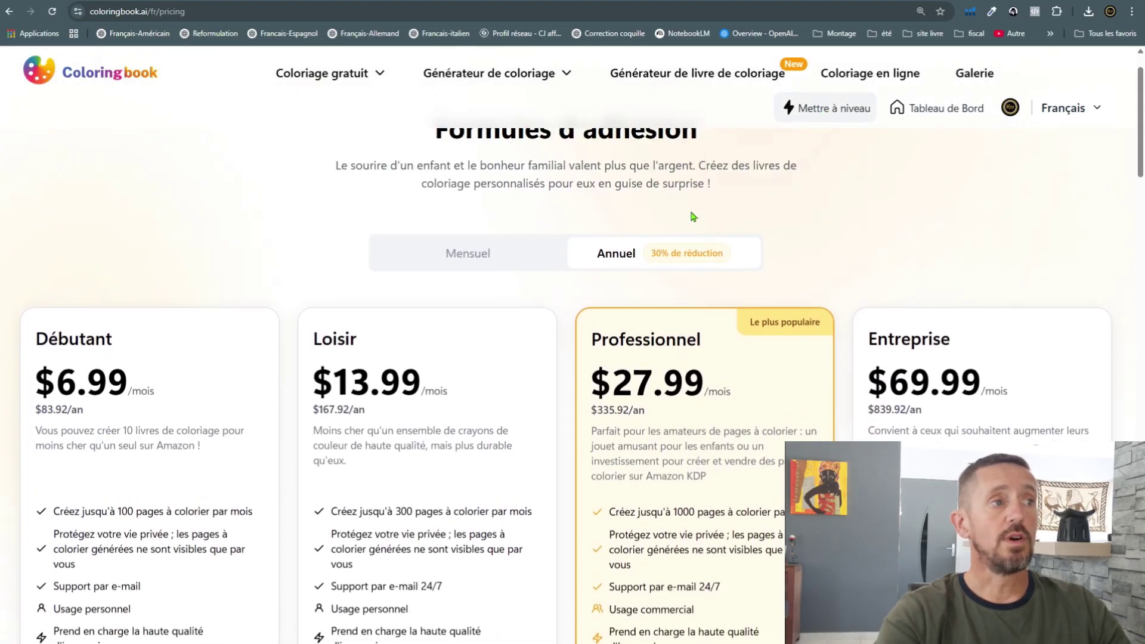
scroll(744, 258, down, 4)
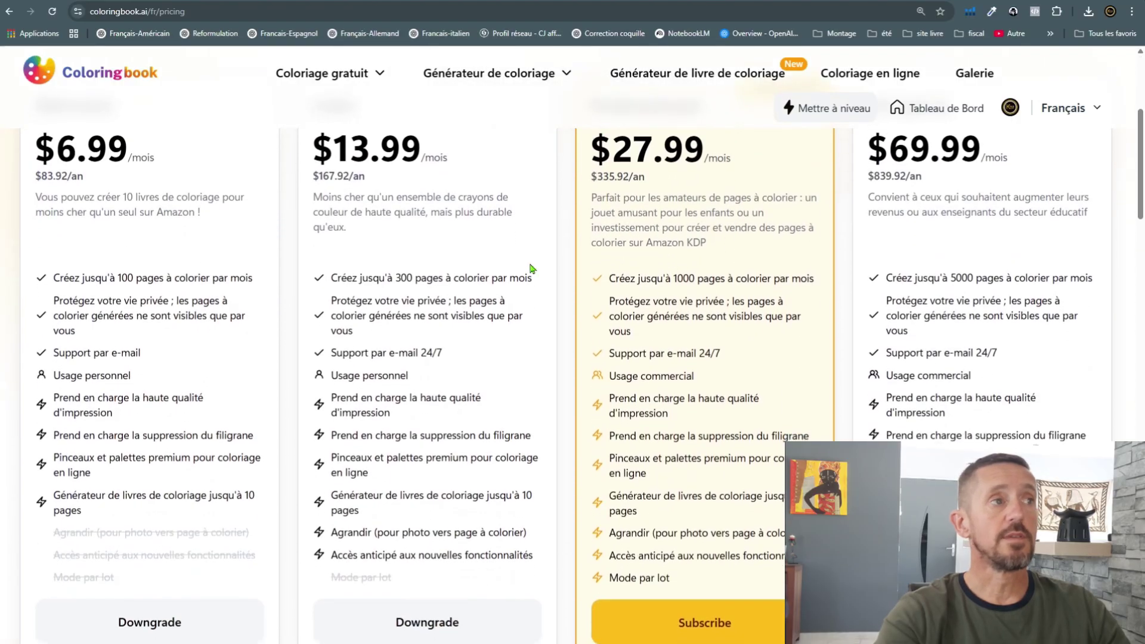
- Examine the Professionnel plan in detail against Loisir, checking monthly page allowance, usage rights, book generator limit and batch mode
scroll(116, 266, up, 3)
scroll(116, 266, down, 1)
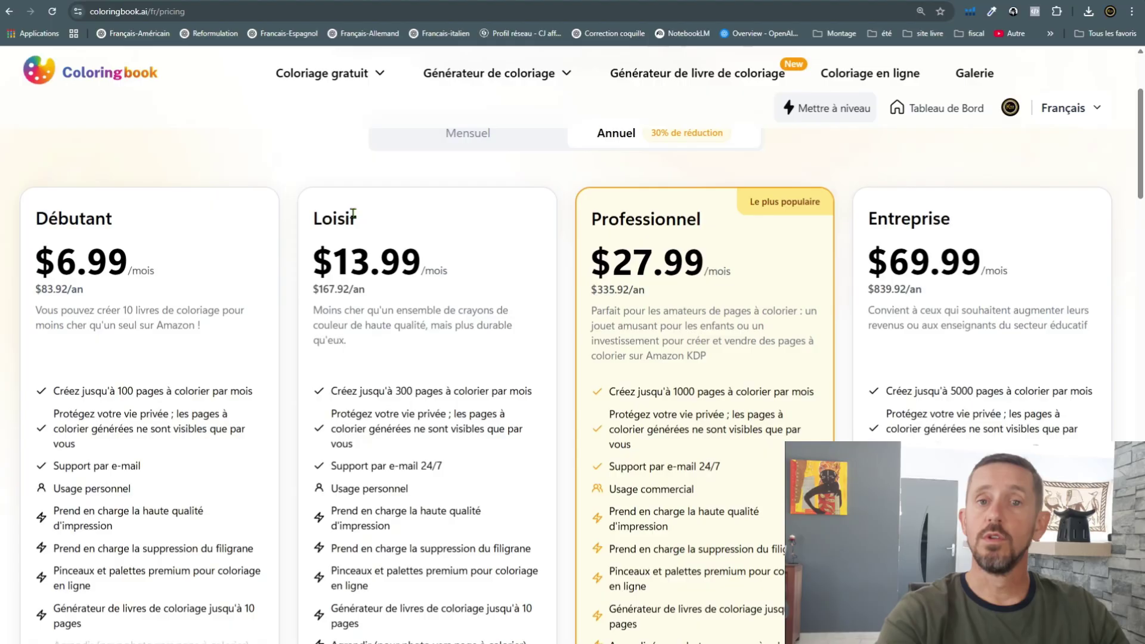
scroll(132, 441, down, 1)
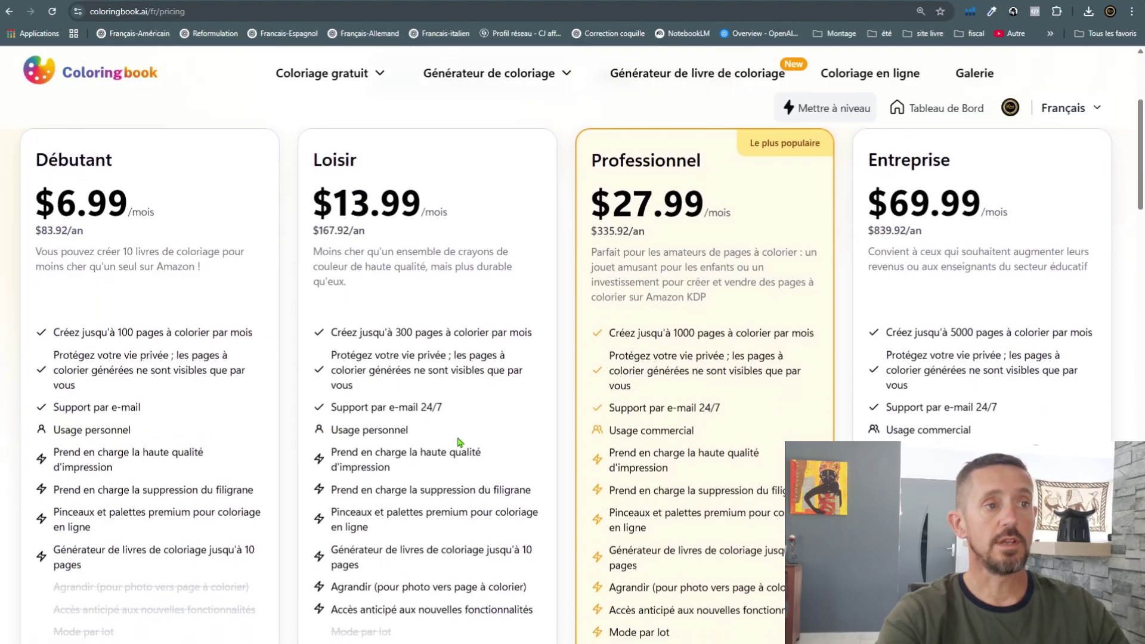
scroll(467, 440, down, 1)
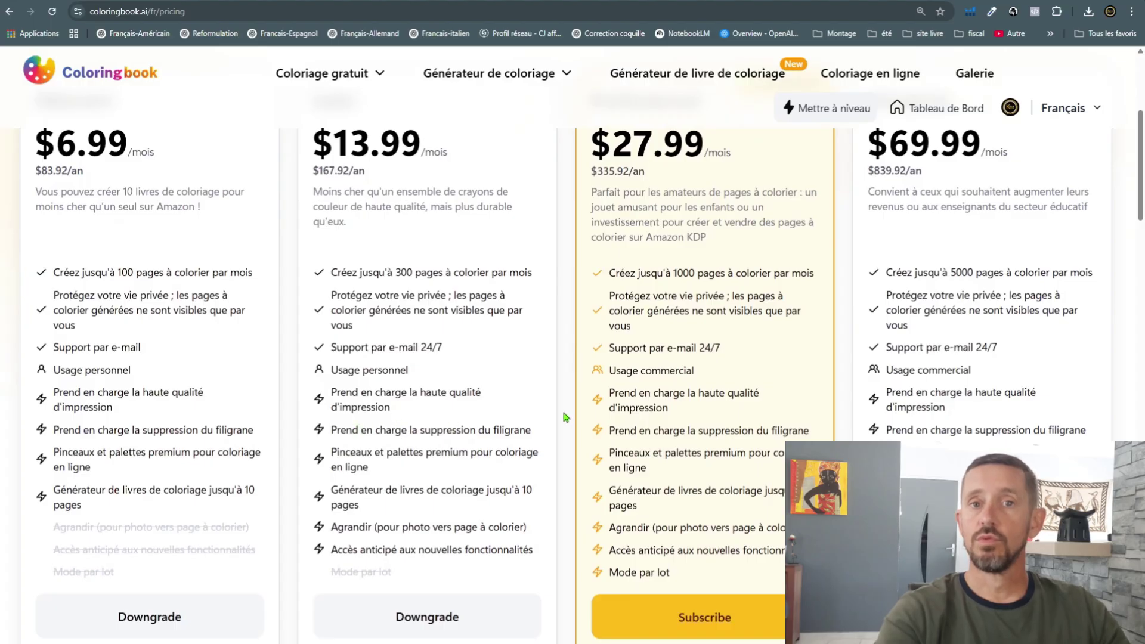
scroll(654, 404, up, 2)
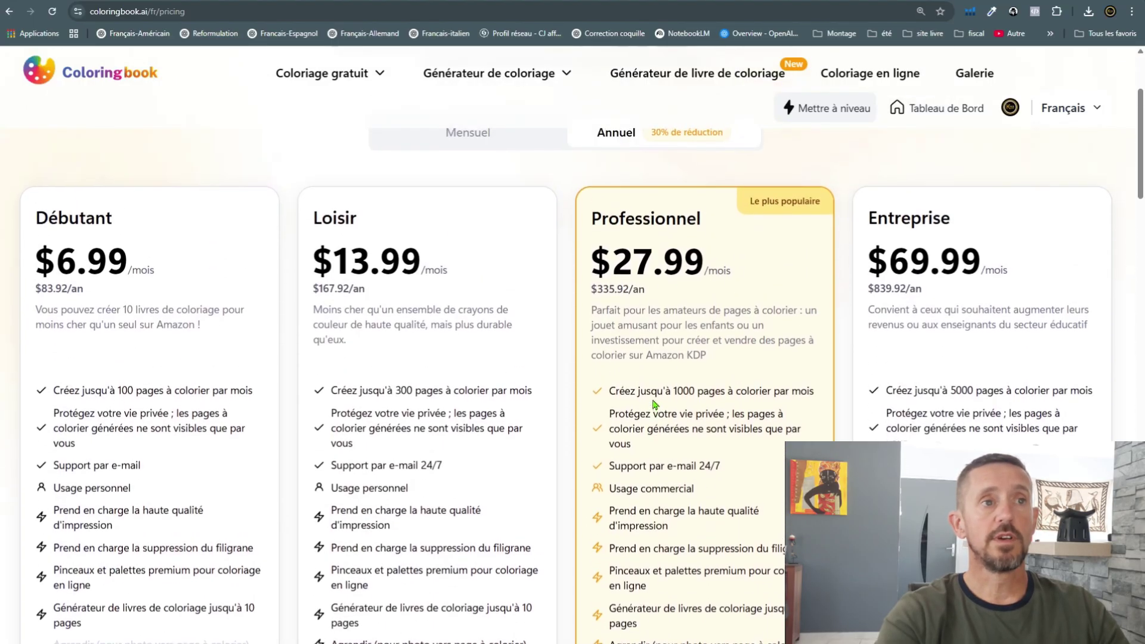
scroll(713, 575, down, 3)
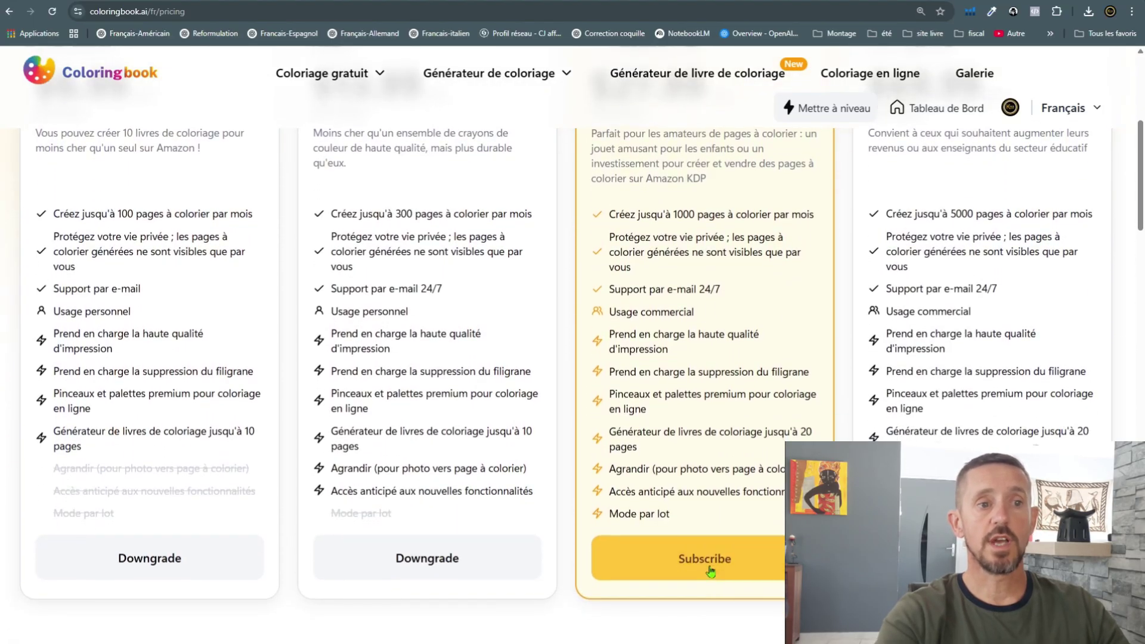
scroll(656, 447, up, 5)
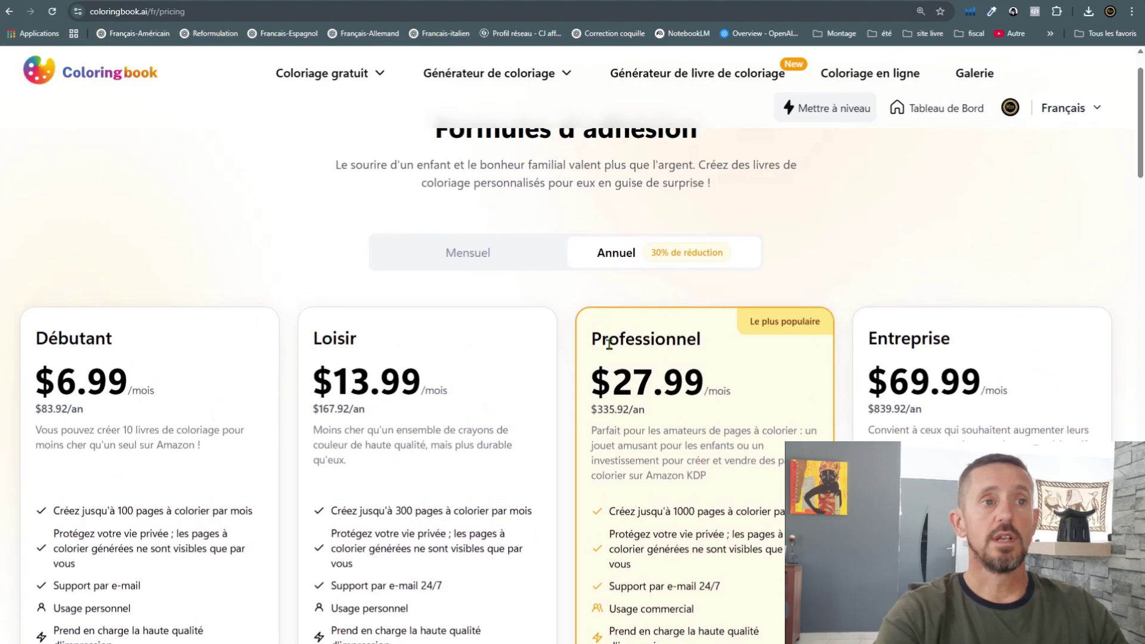
scroll(609, 344, down, 1)
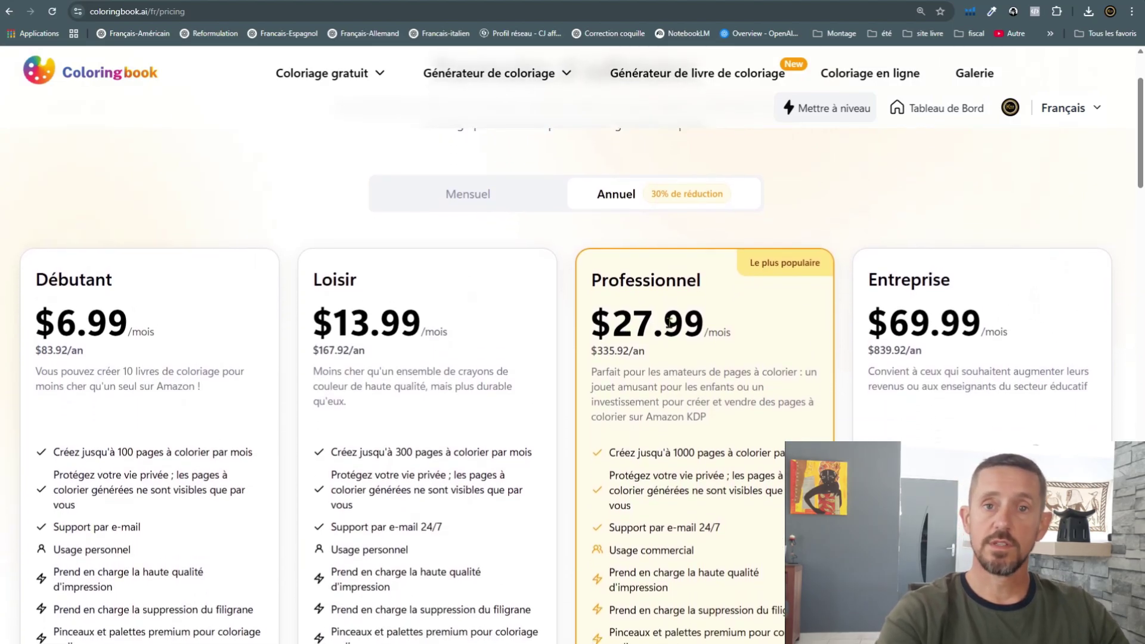
scroll(662, 334, down, 2)
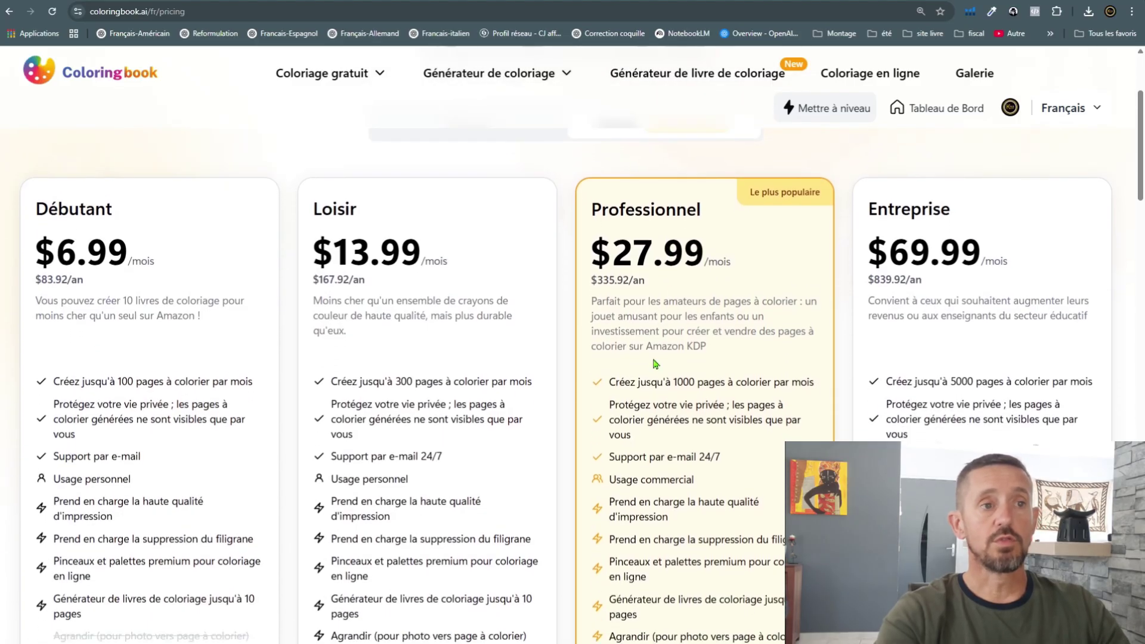
scroll(621, 367, down, 1)
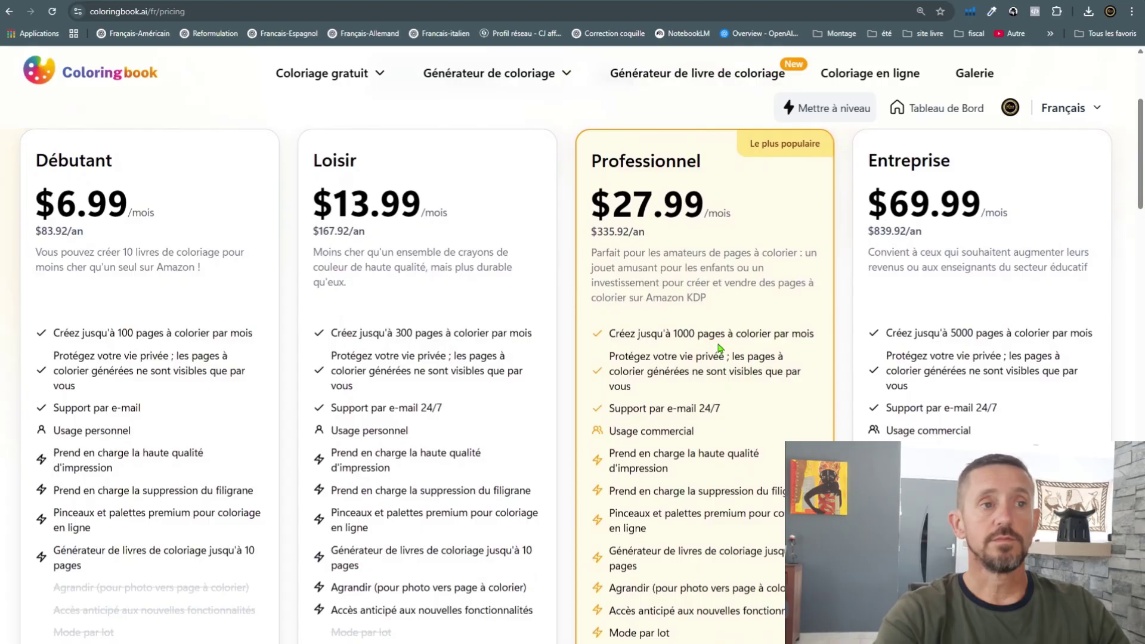
scroll(676, 394, up, 1)
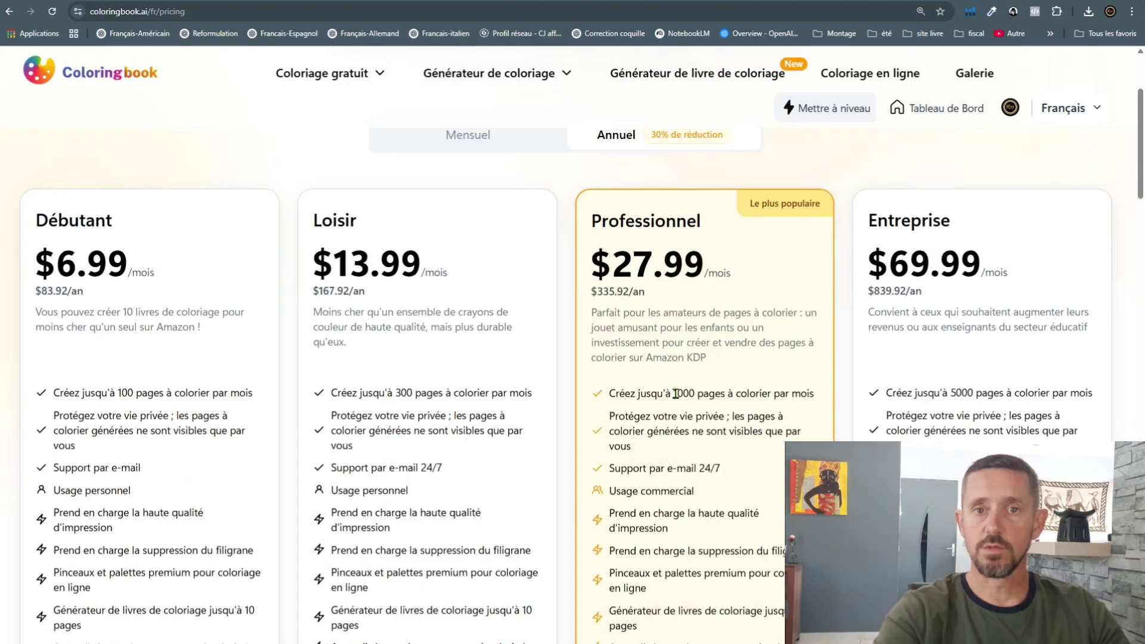